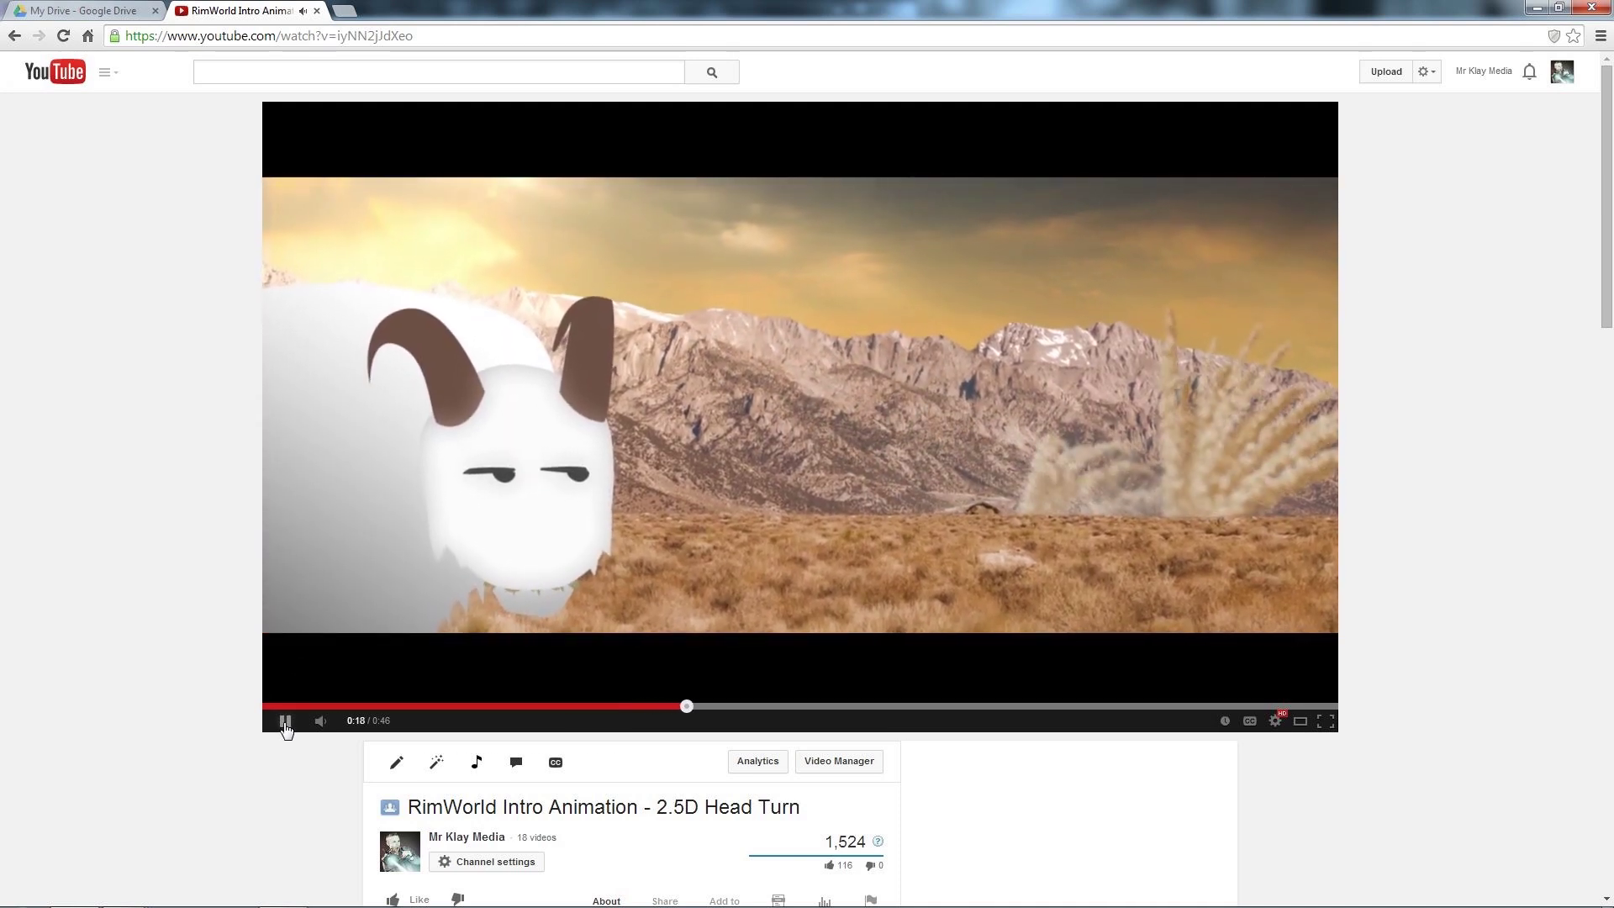
Pause the reference animation video and switch to After Effects.
left_click(285, 721)
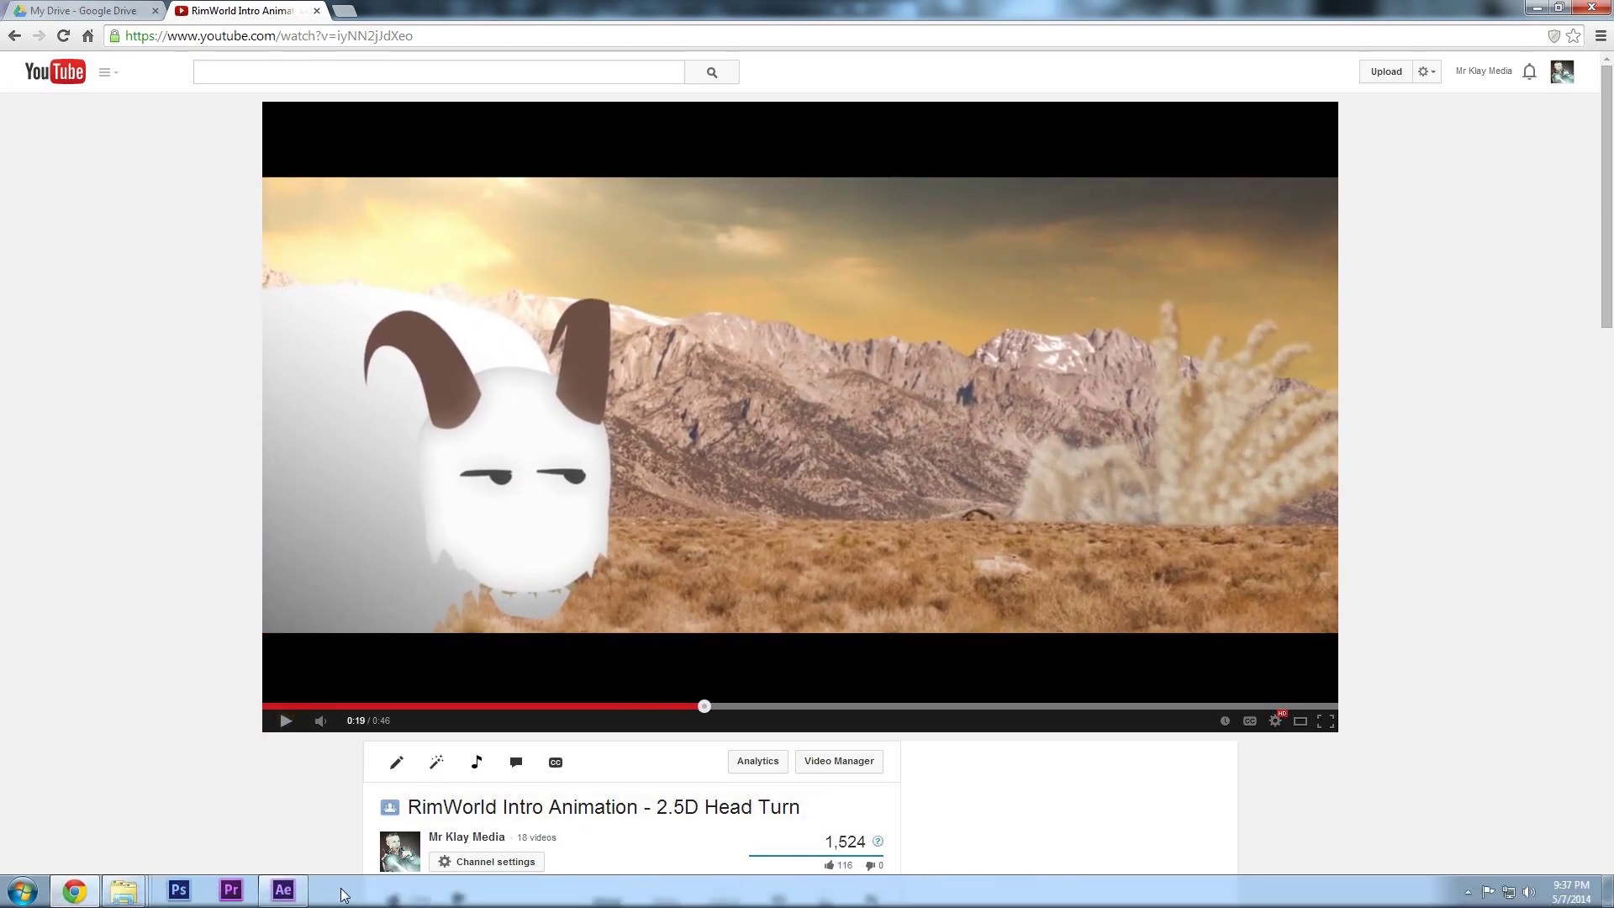
left_click(282, 890)
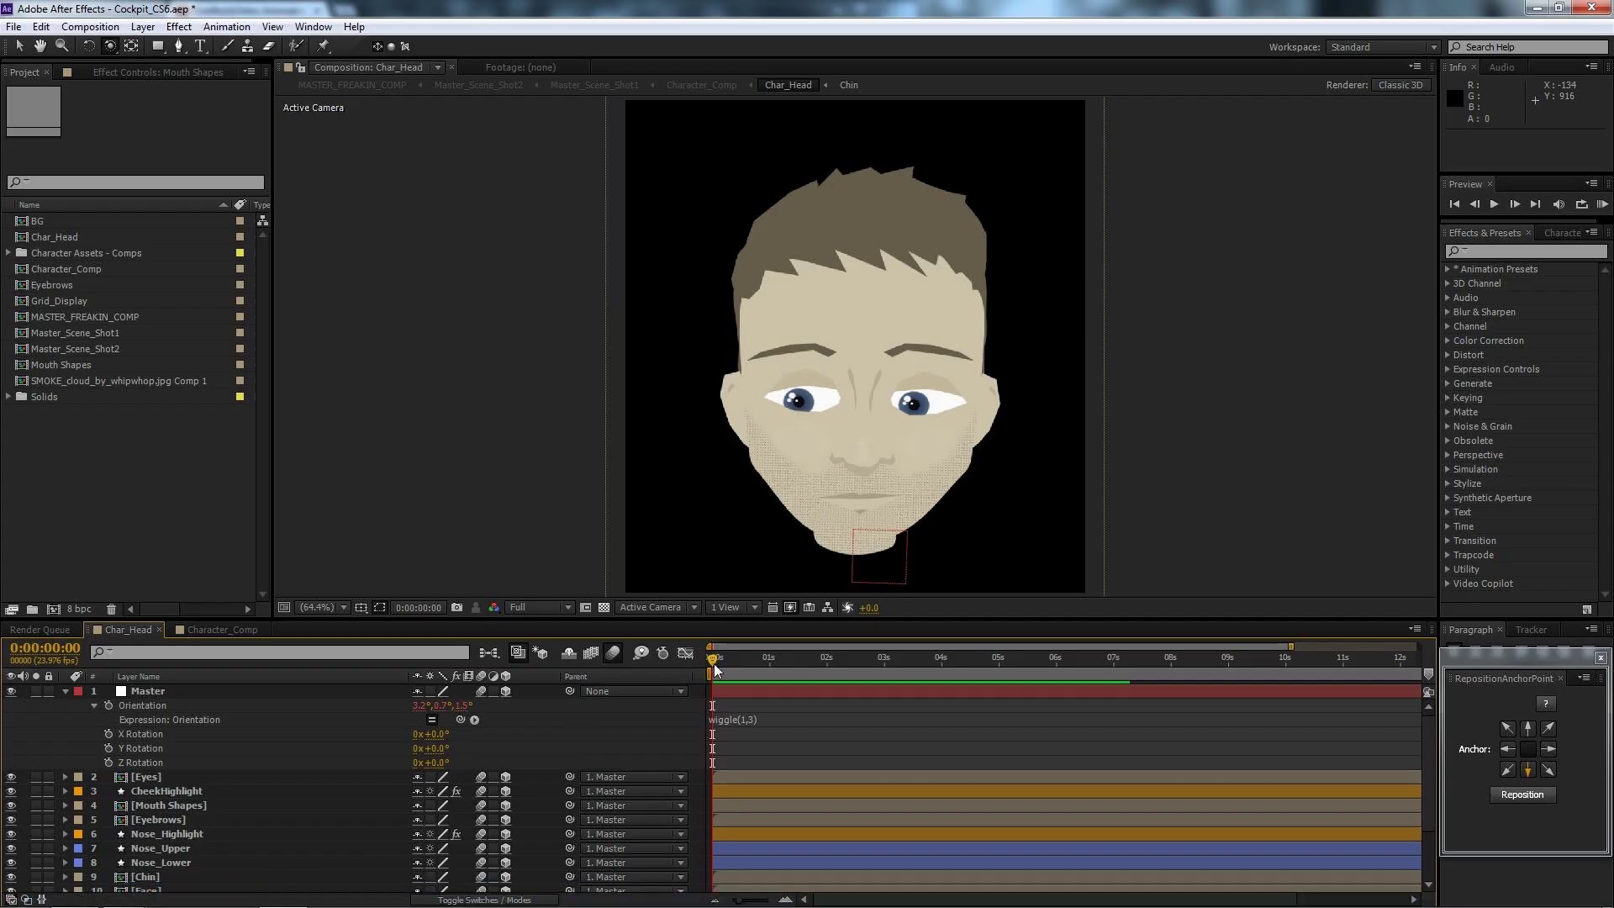
Preview the Char_Head animation from RAM and move the current time to 0:00:02:10.
key("KP_0")
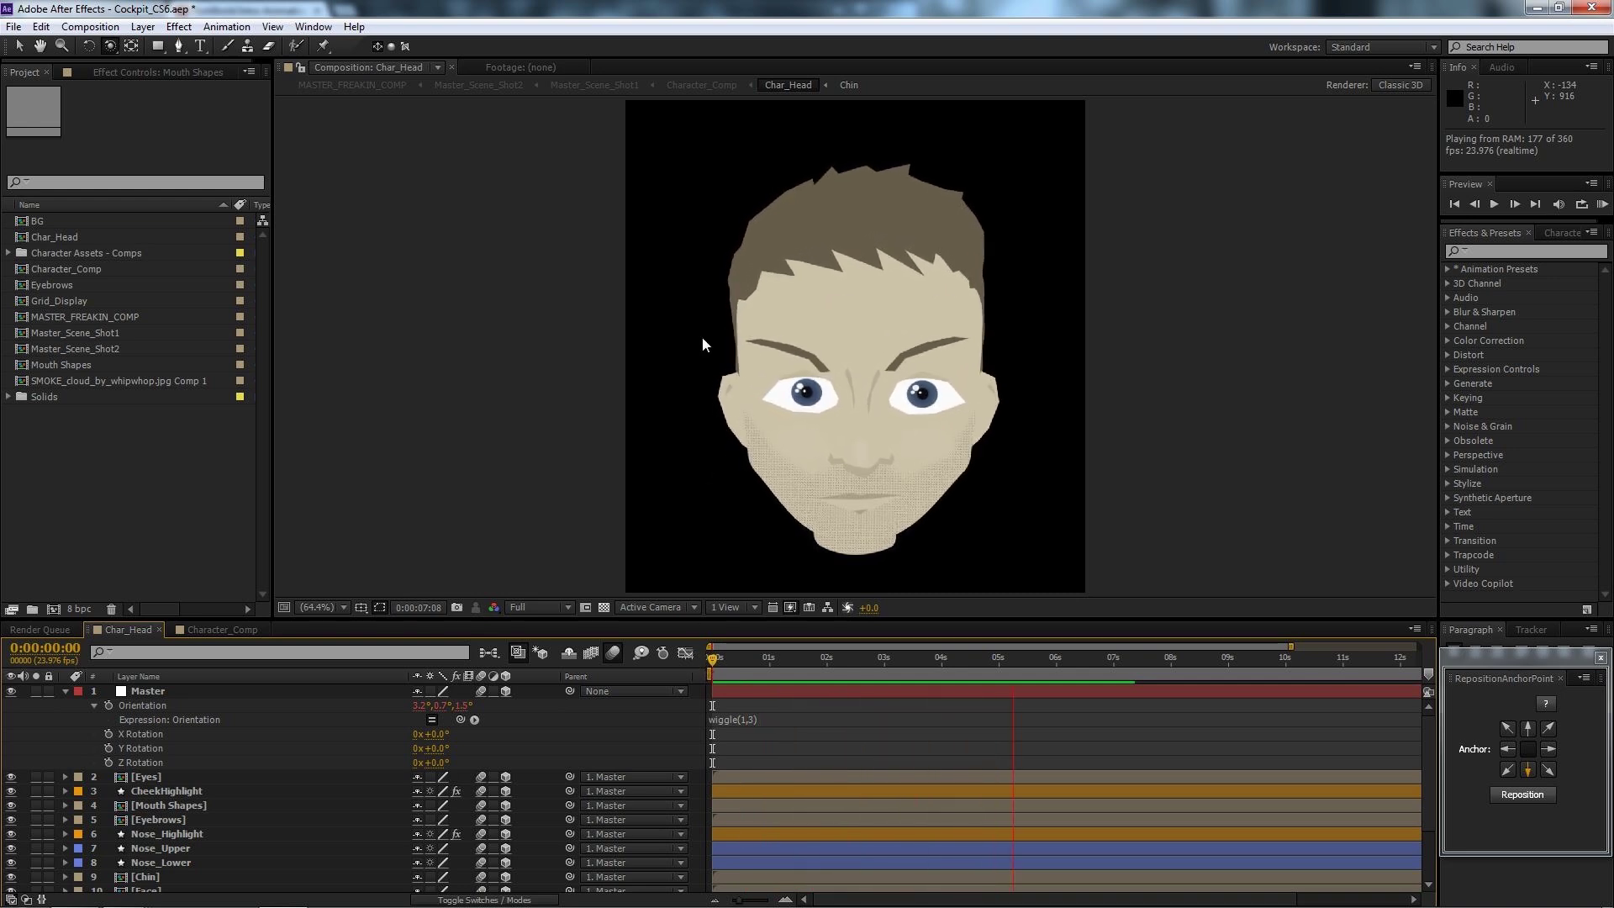
left_click(725, 658)
left_click_drag(722, 658, 851, 669)
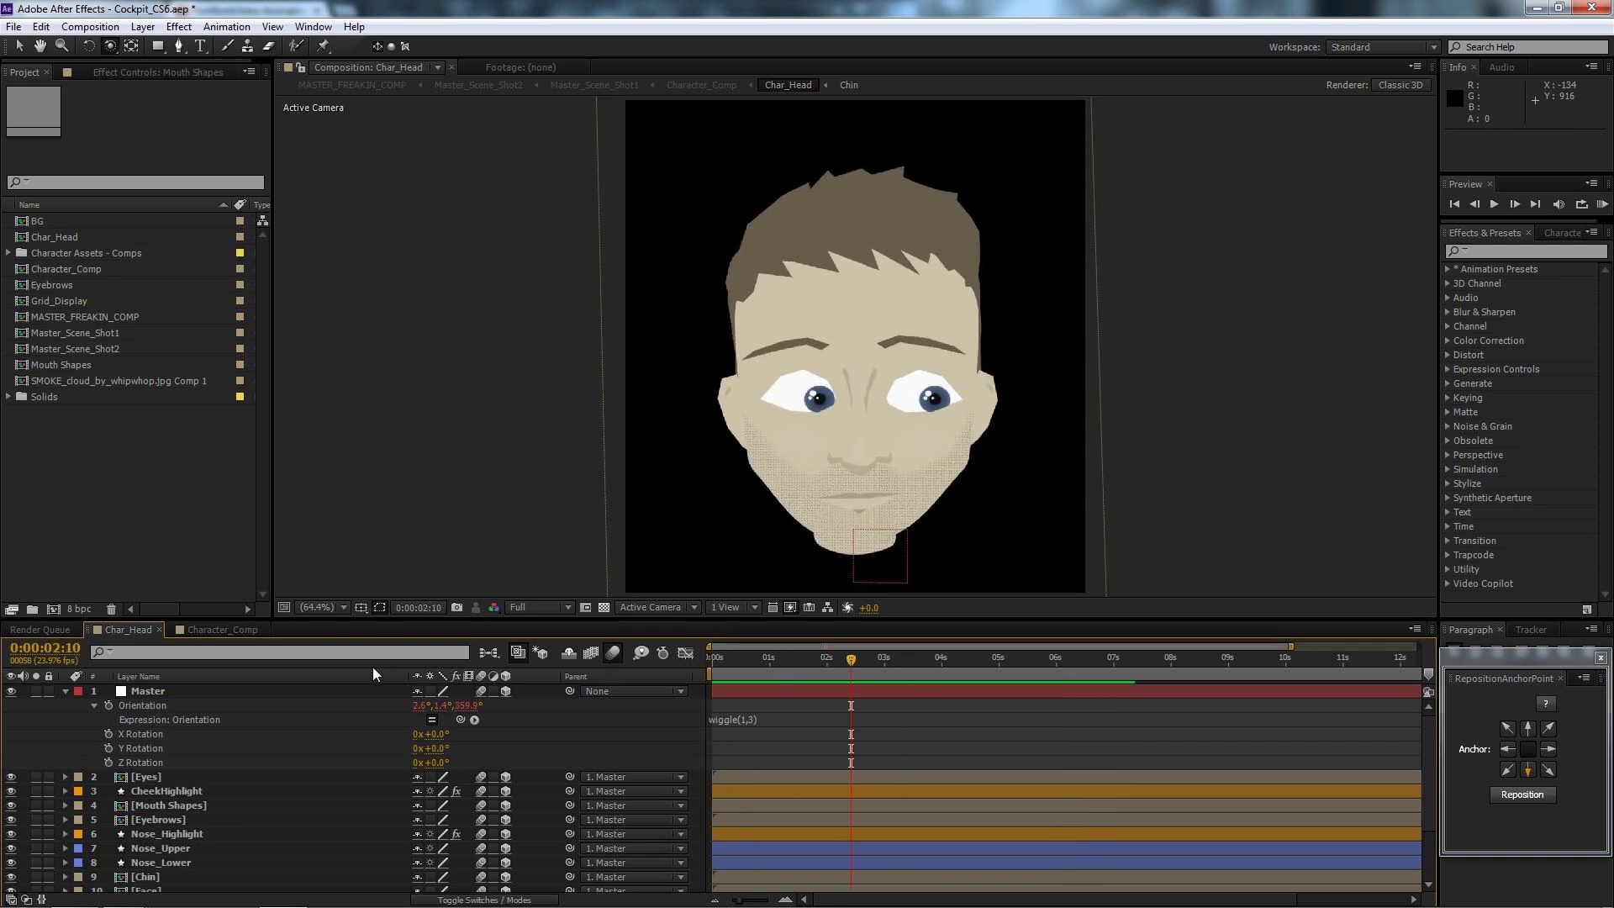
View the head through Custom View 1 and orbit around it to examine how its layers are spaced in depth.
left_click(651, 607)
left_click(678, 767)
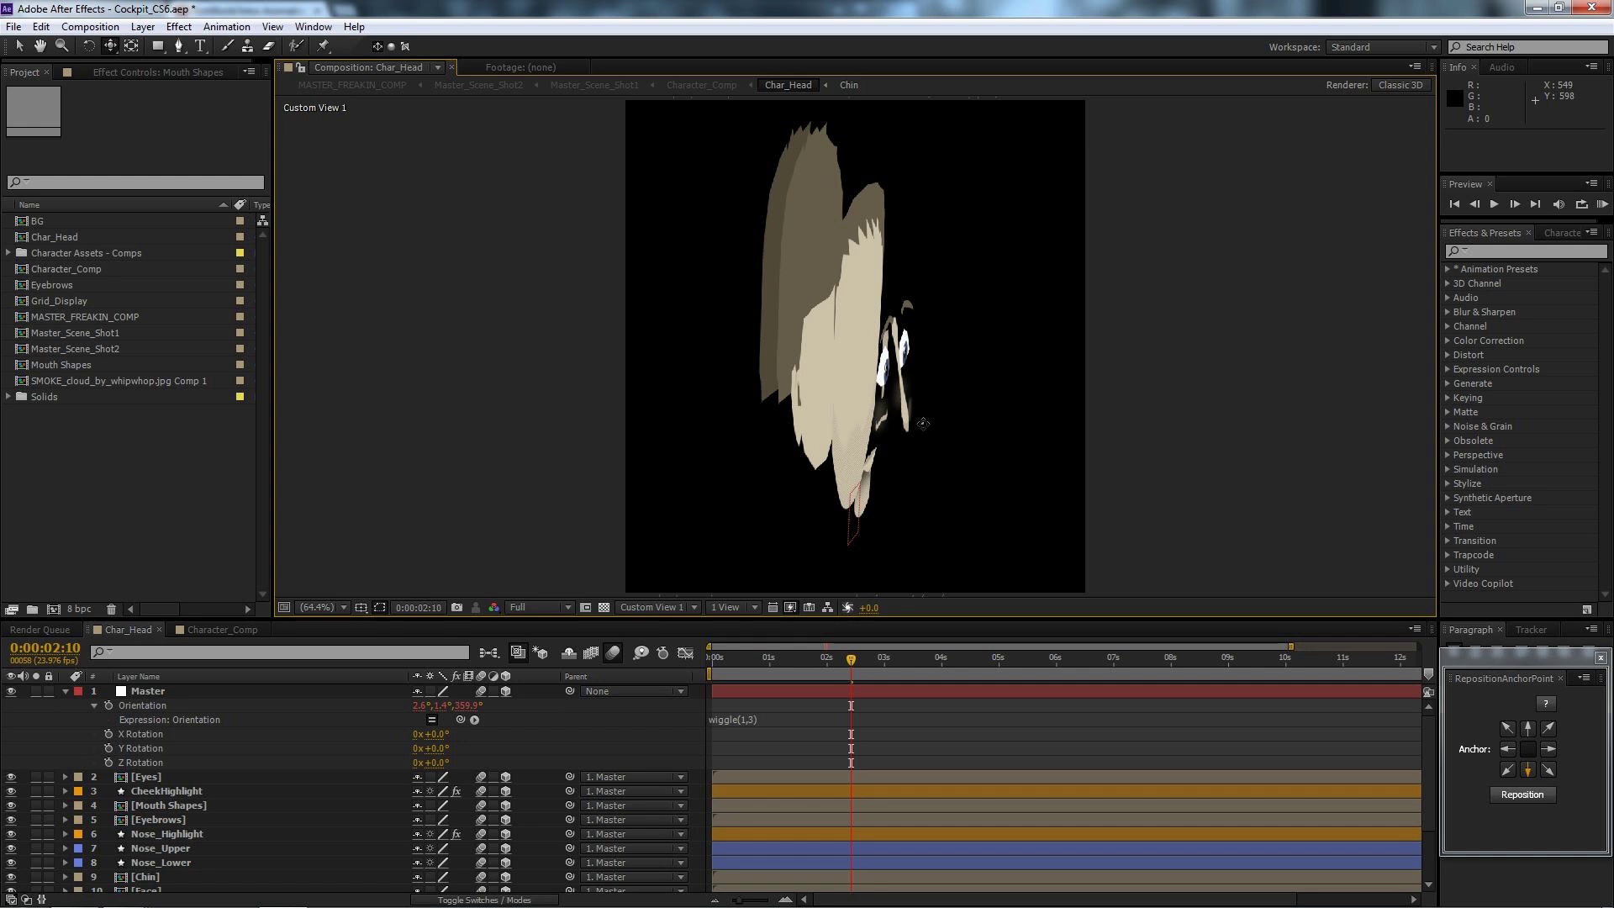
left_click_drag(923, 425, 744, 400)
left_click_drag(858, 439, 1033, 429)
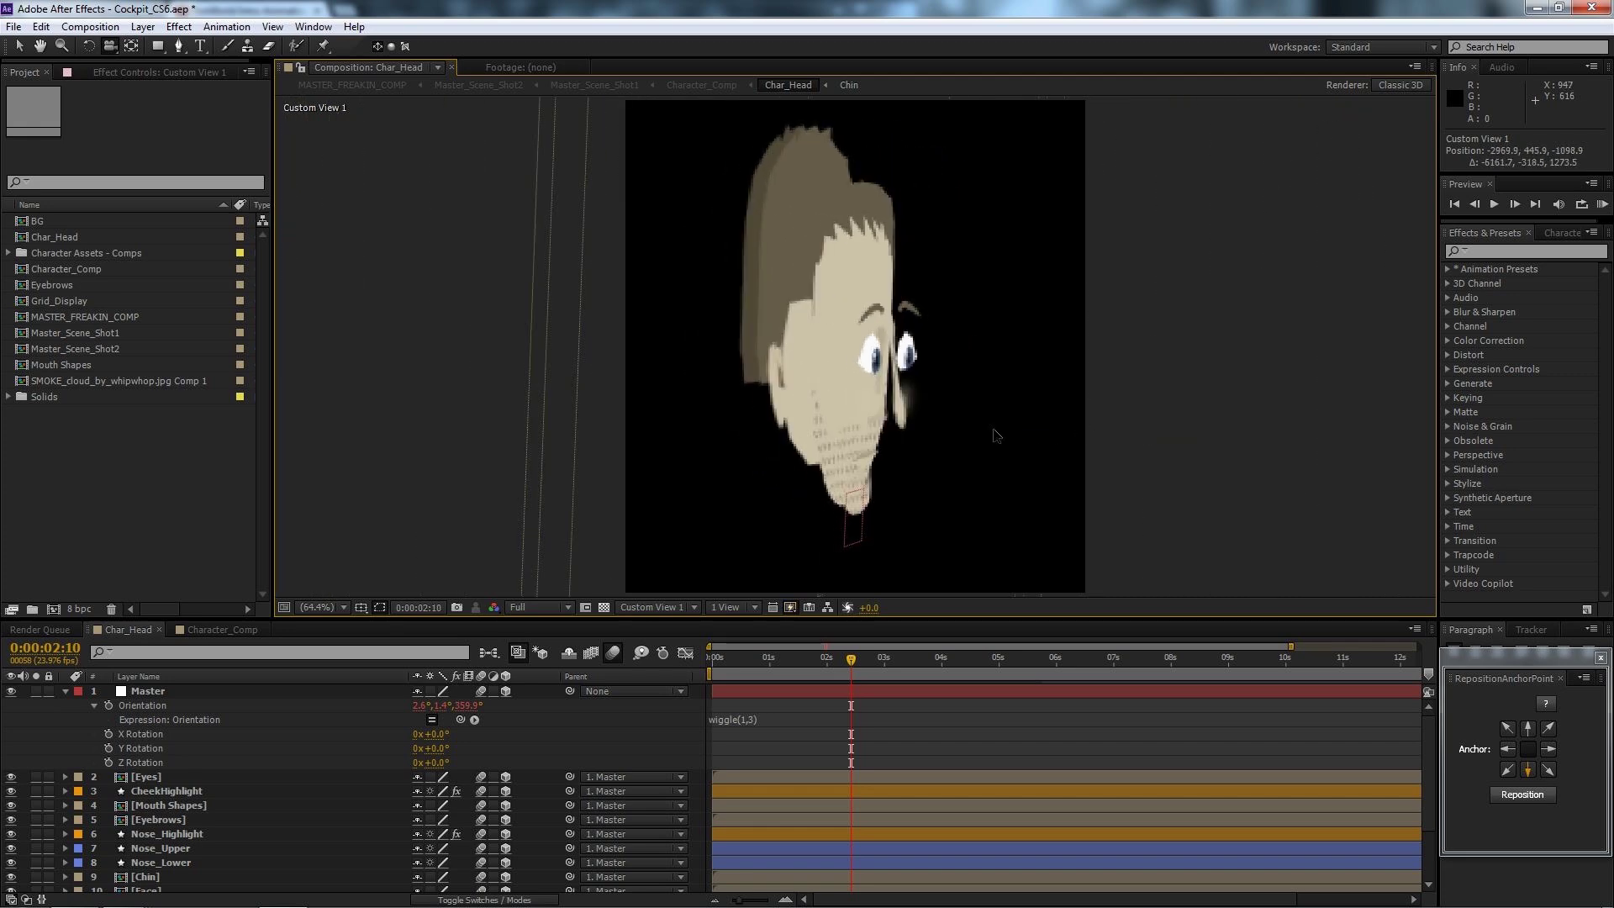
left_click_drag(901, 392, 987, 453)
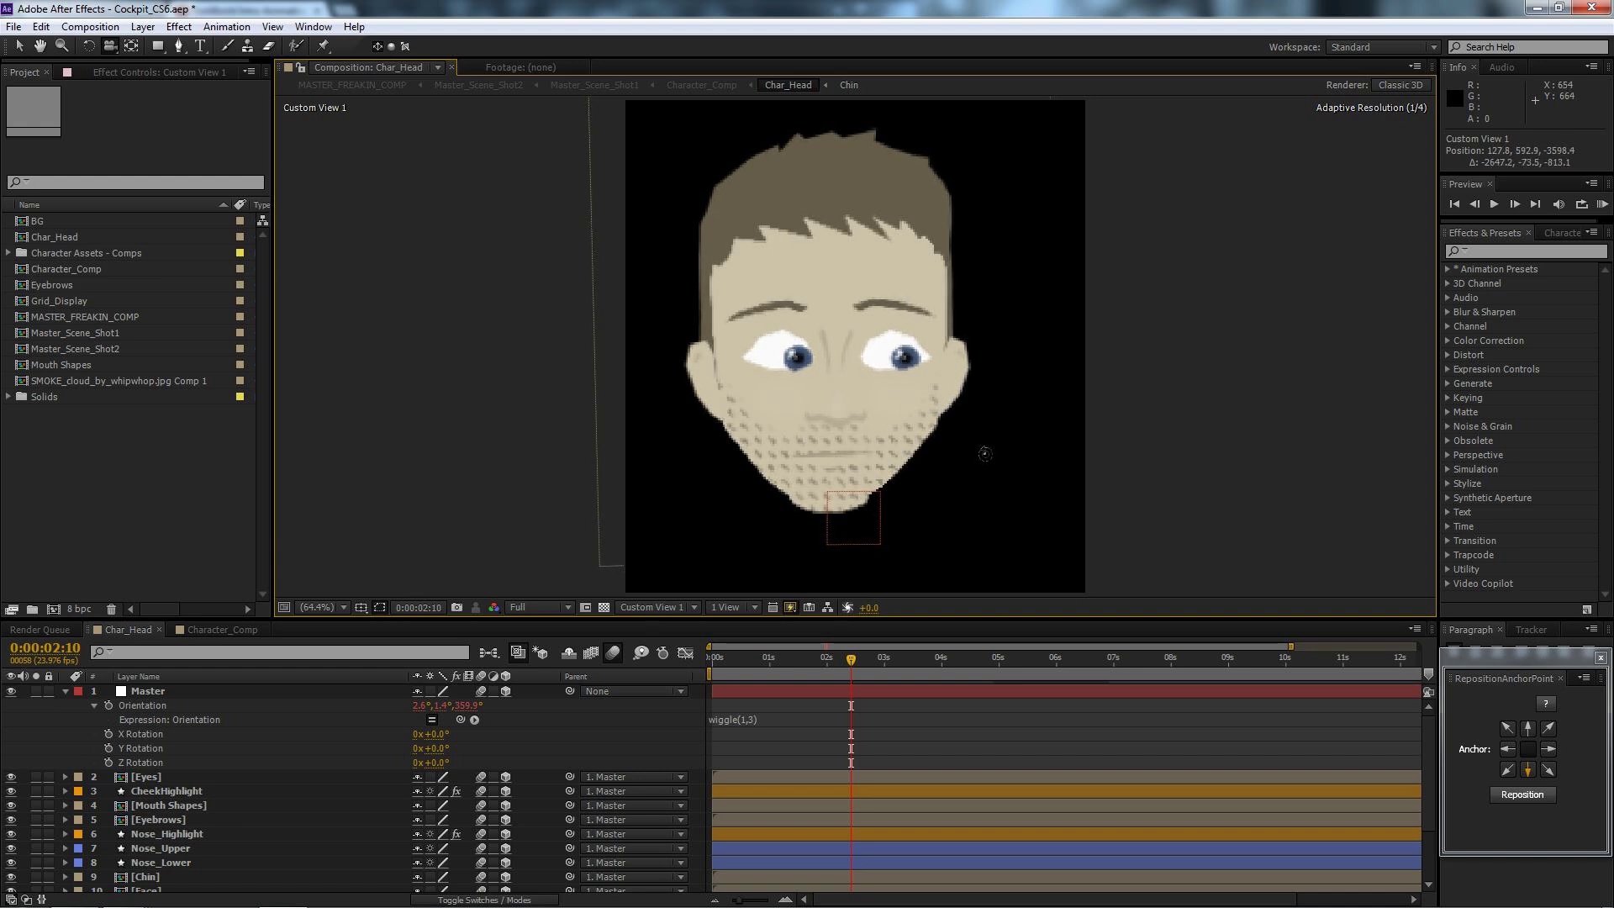
mouse_move(985, 455)
left_mouse_down()
mouse_move(955, 462)
mouse_move(975, 471)
left_mouse_up()
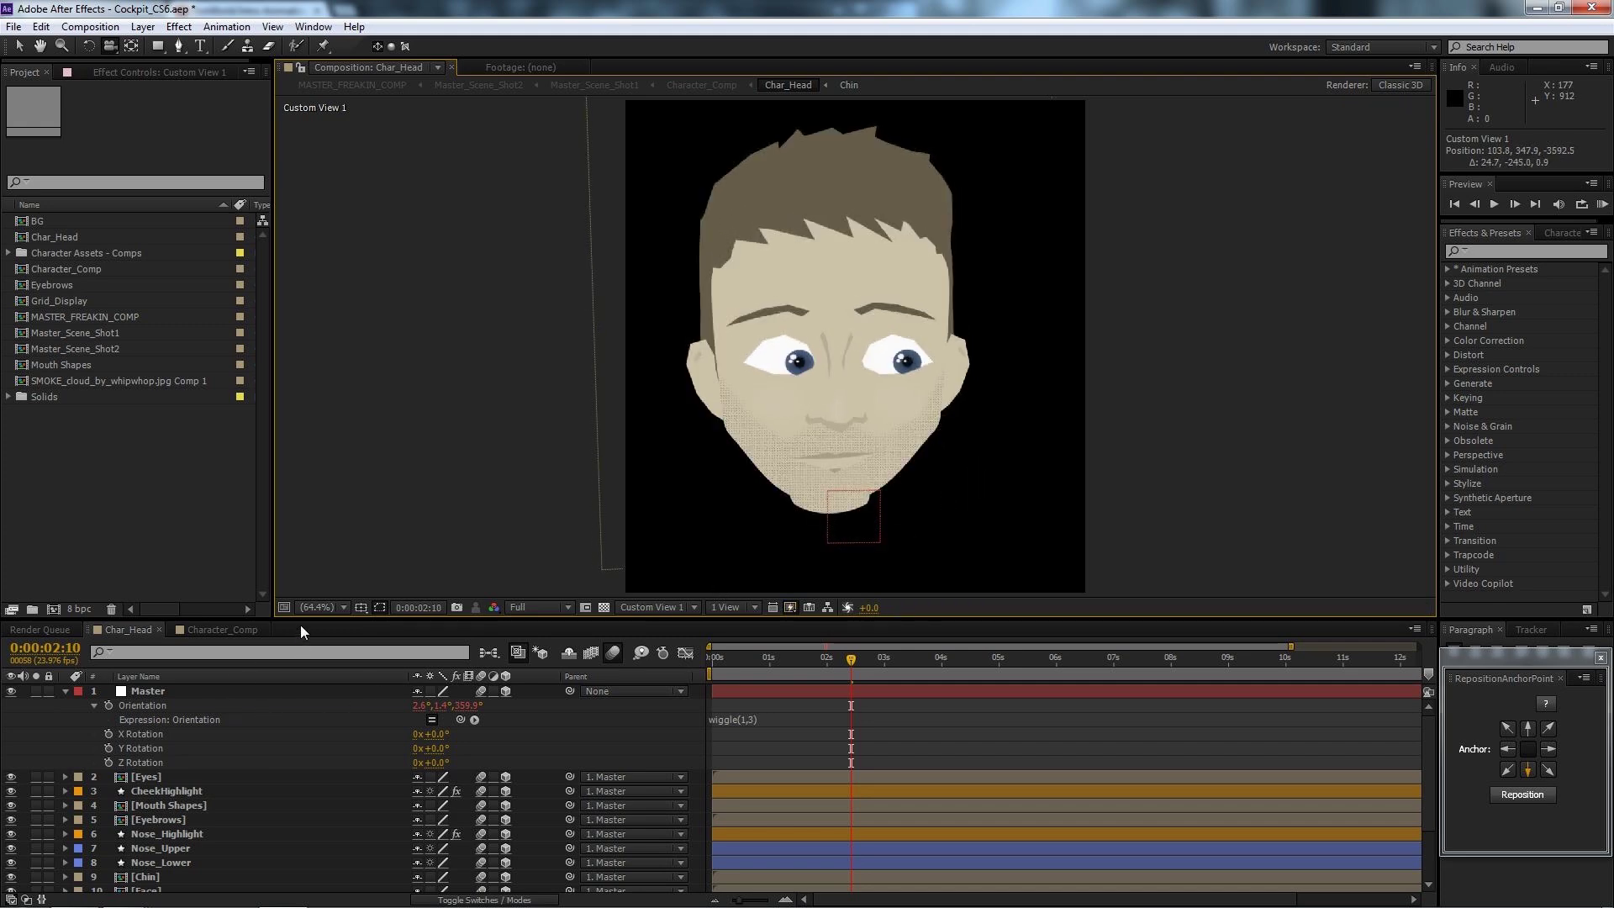
Enlarge the timeline area, collapse the Master layer's properties and solo the Face layer.
left_click_drag(303, 616, 303, 544)
left_click(65, 617)
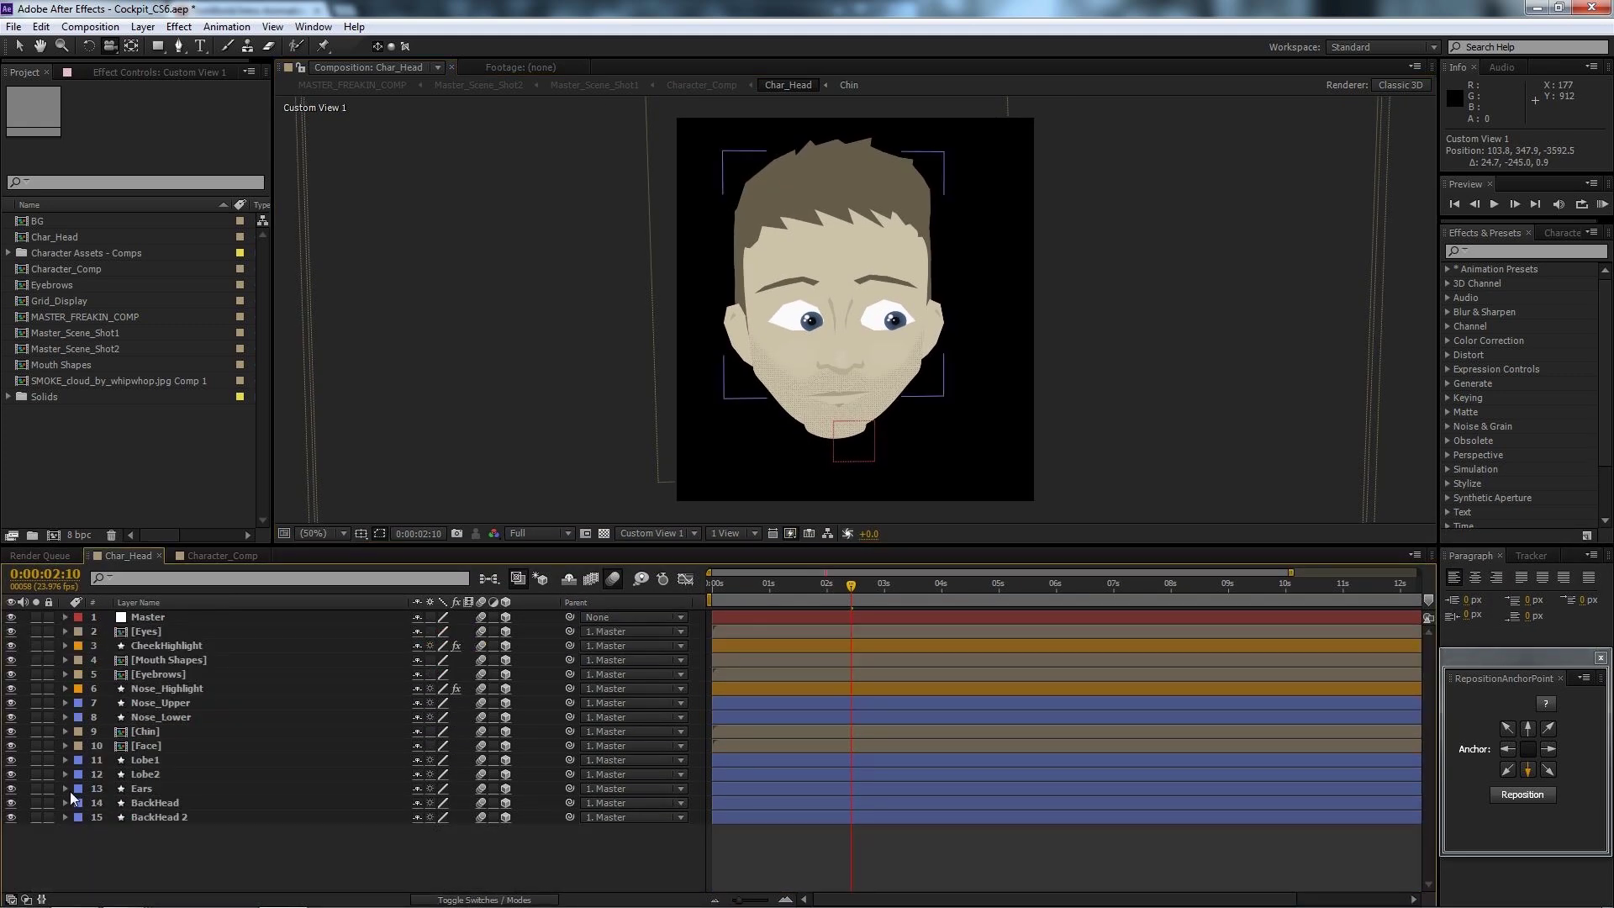
left_click(35, 745)
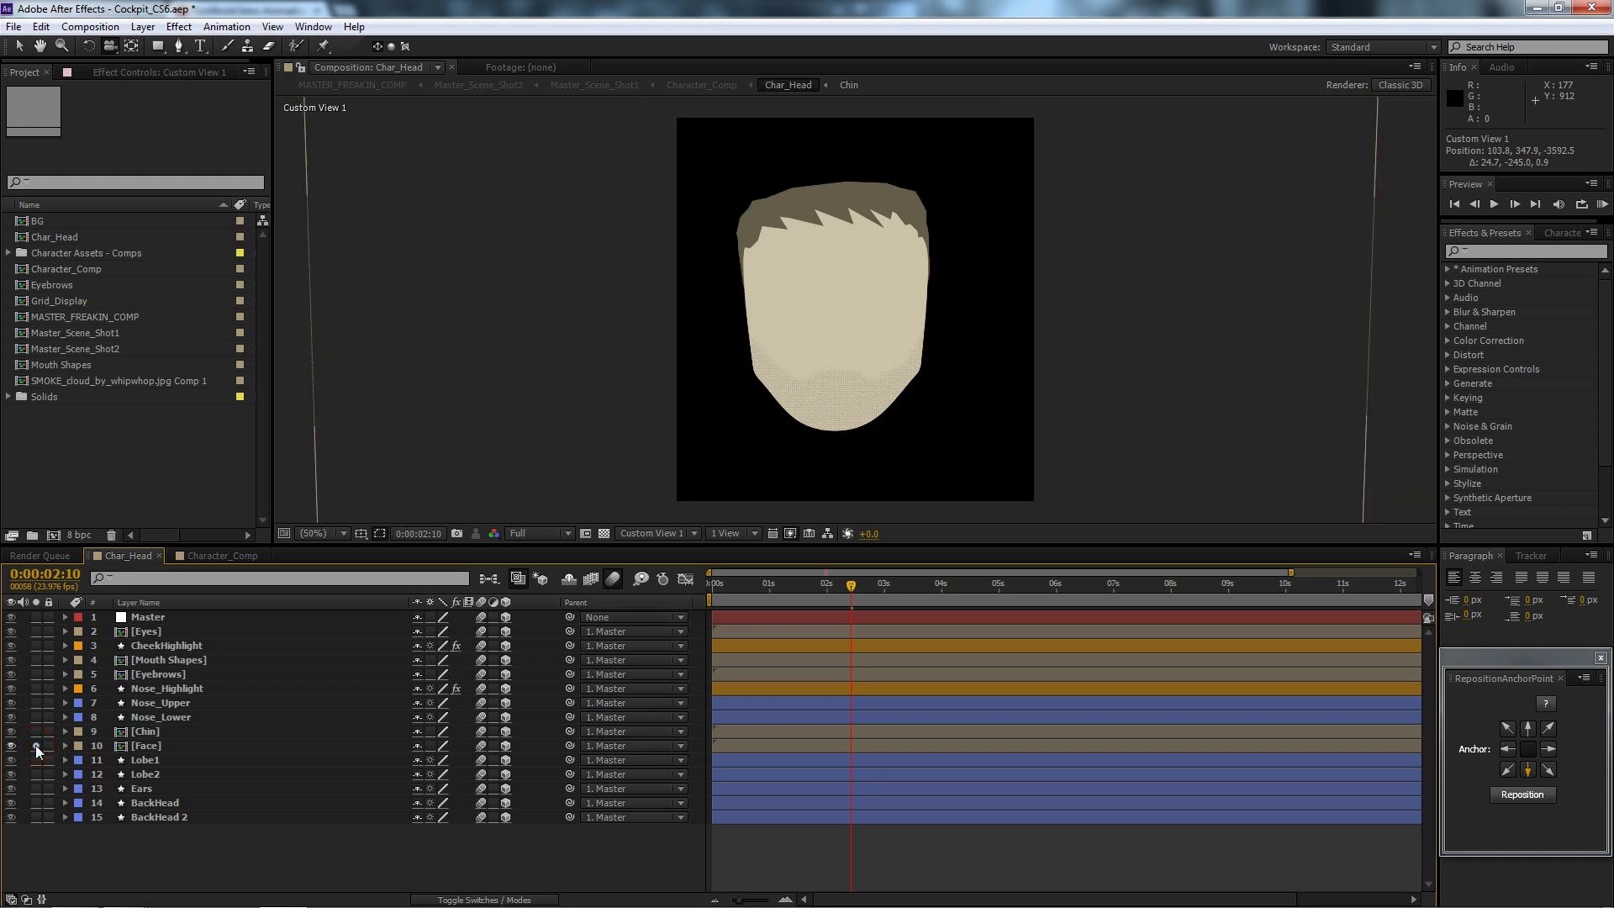
left_click(148, 749)
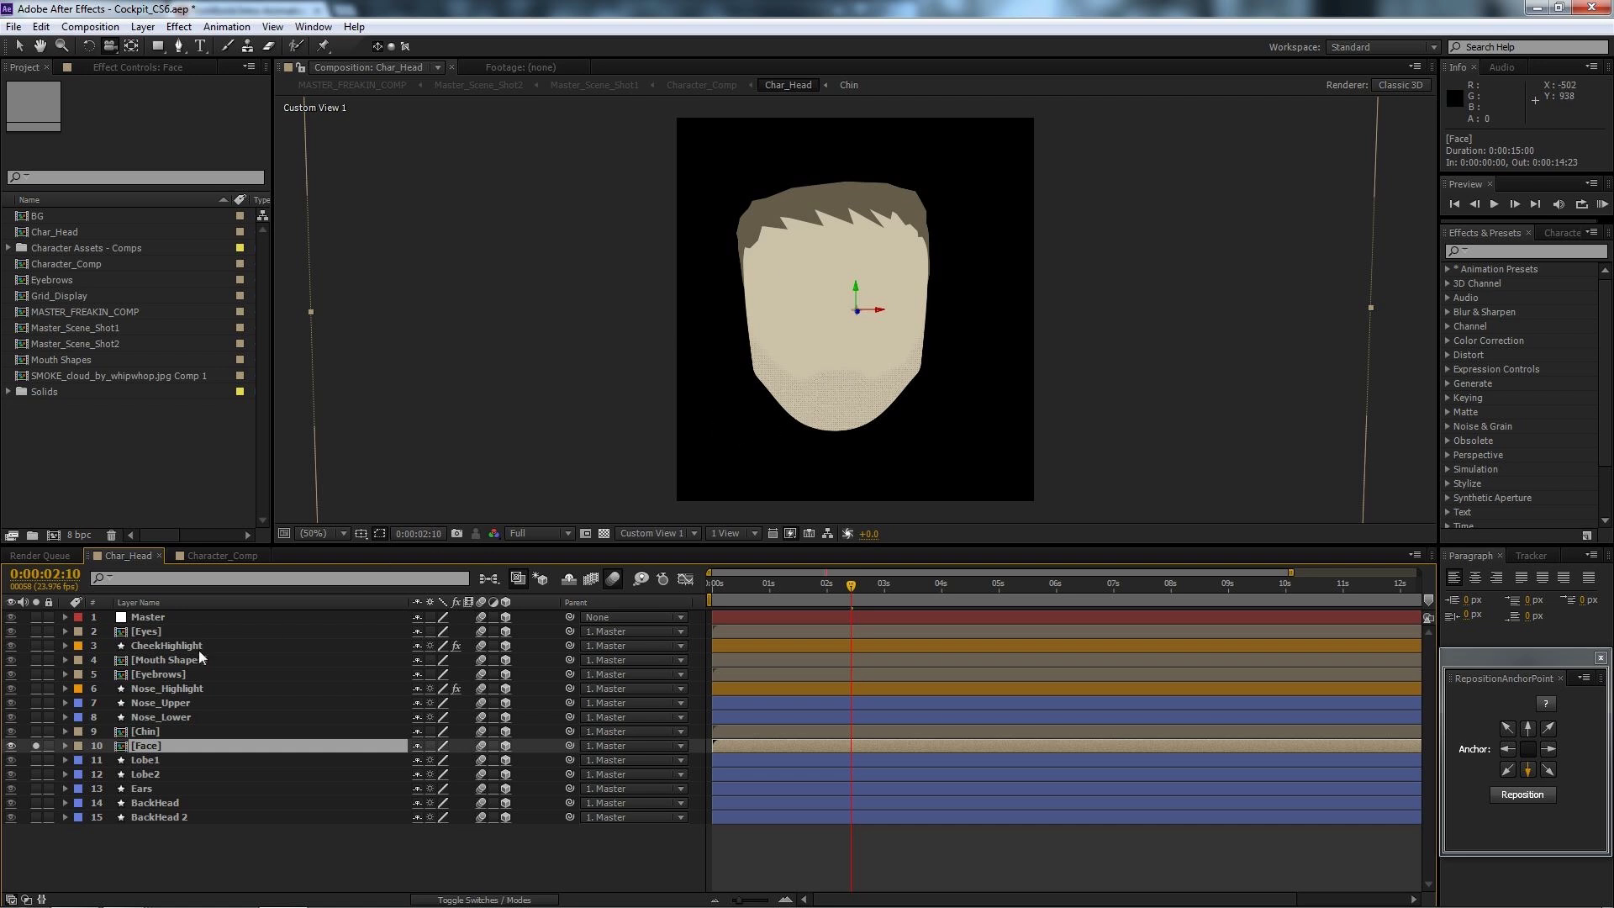
Open the Face precomp to examine its hair, face and stubble shapes, and close it again.
double_click(123, 747)
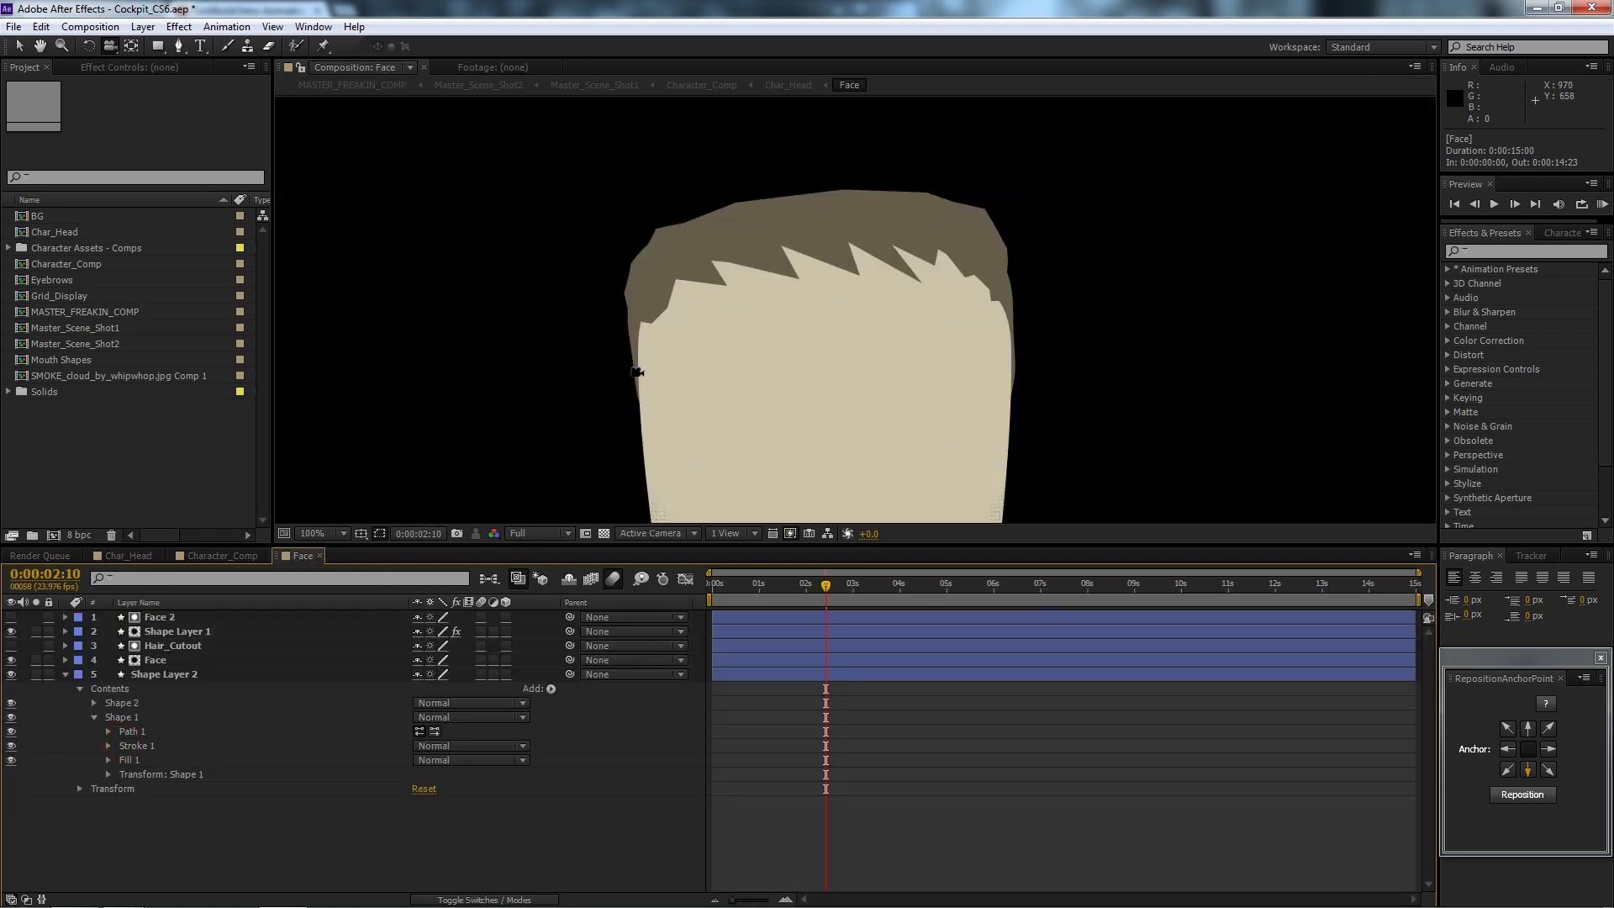
key("comma")
key("comma")
key("period")
key("period")
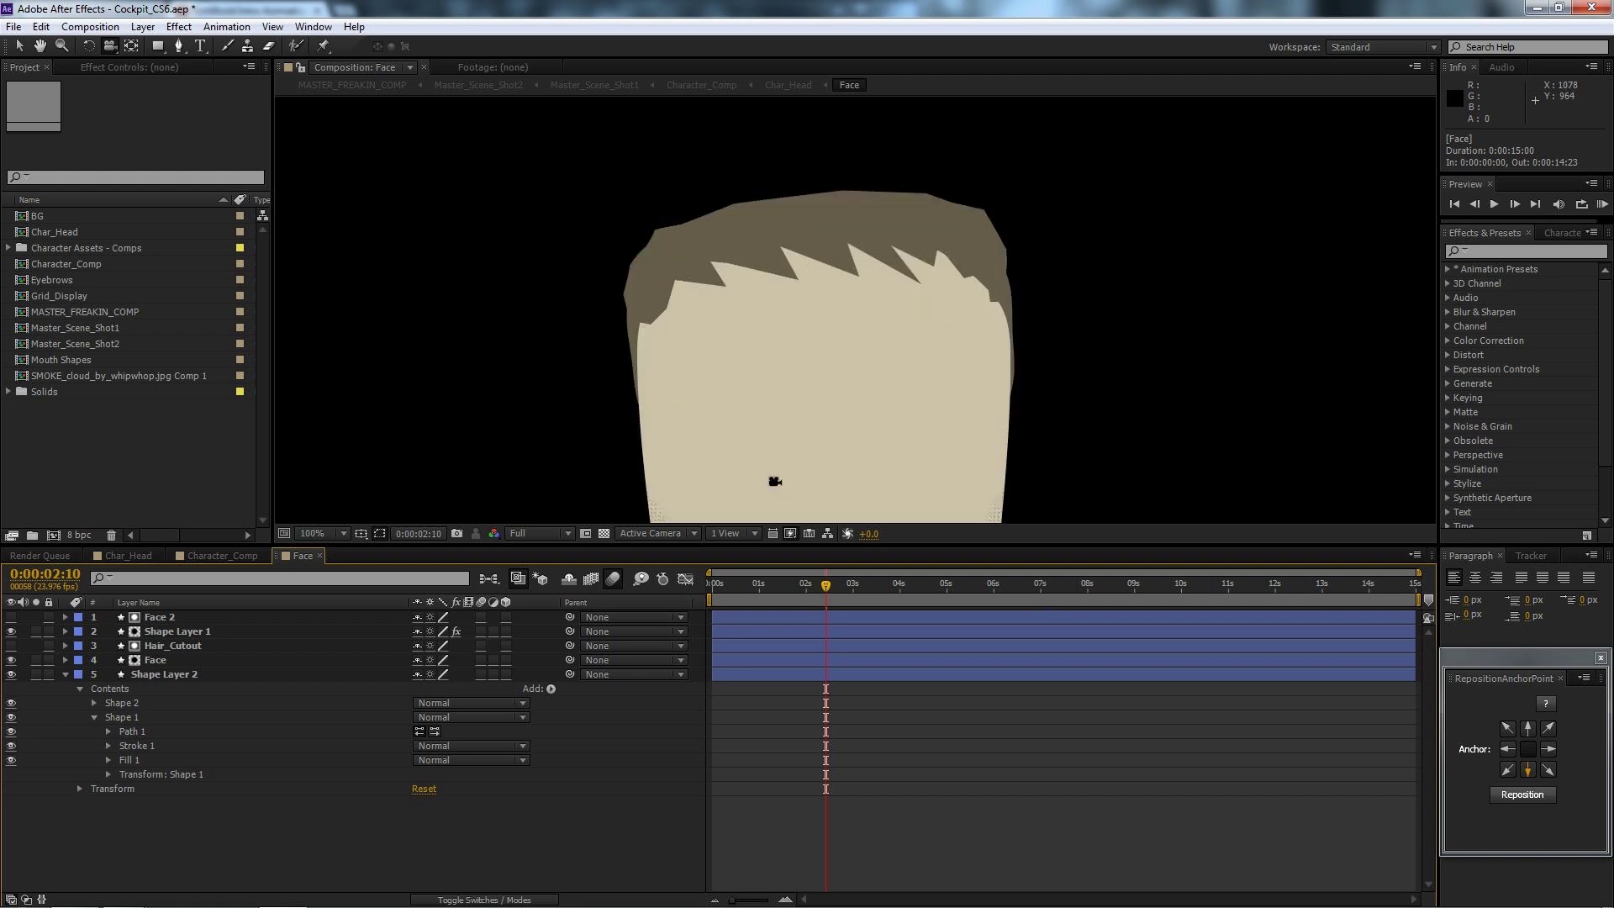
key("h")
left_click_drag(824, 467, 822, 267)
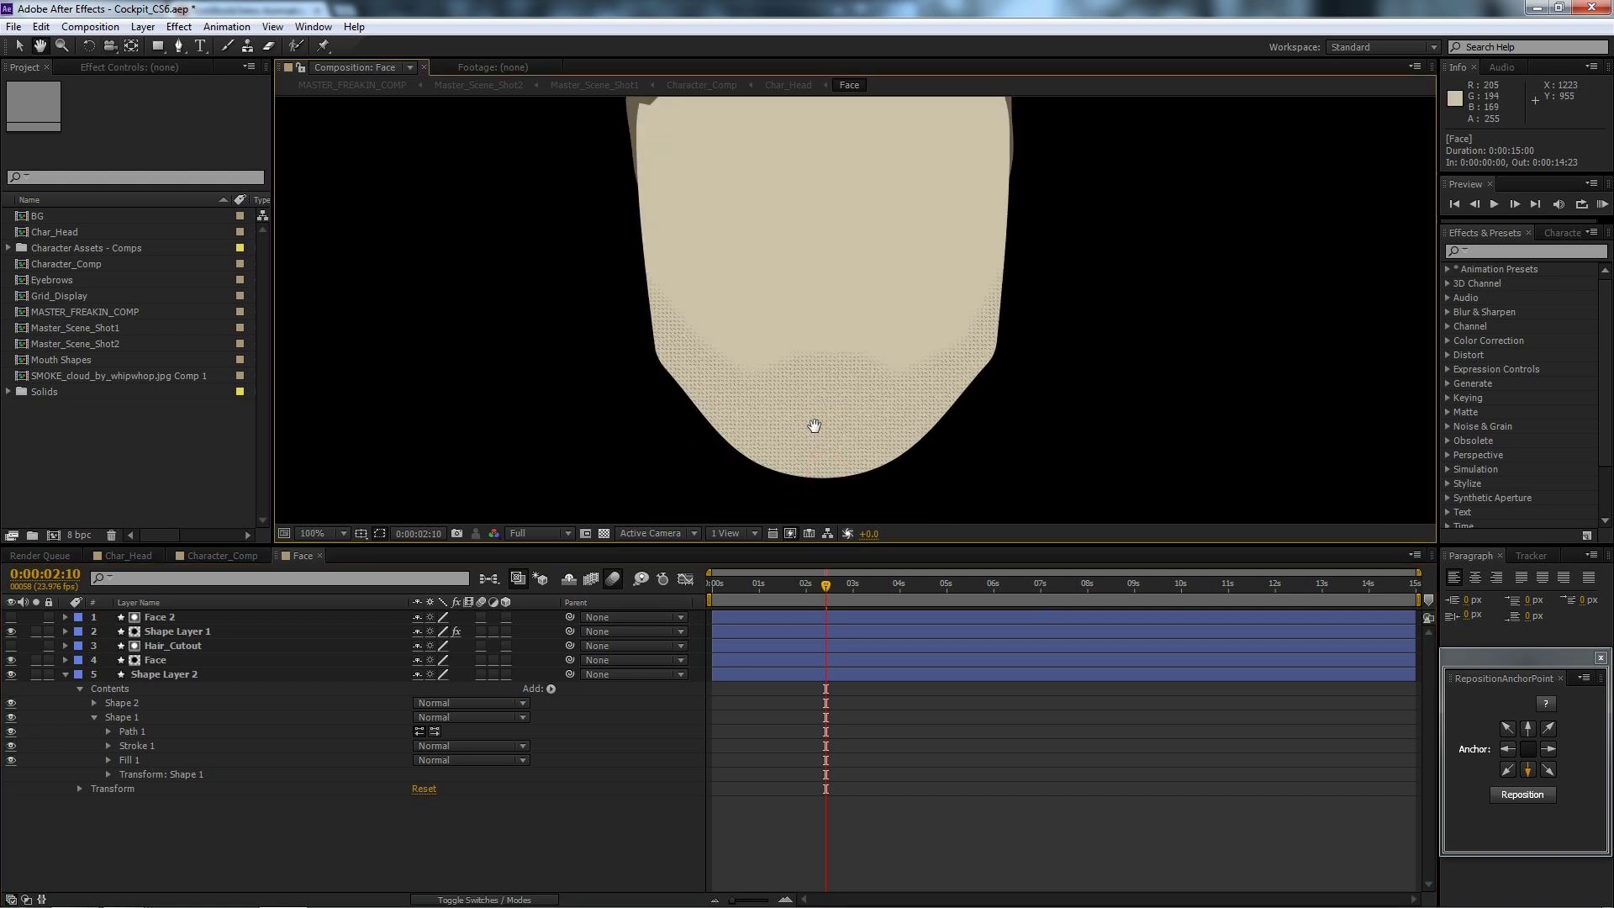
key("period")
scroll(771, 370, "down", 3)
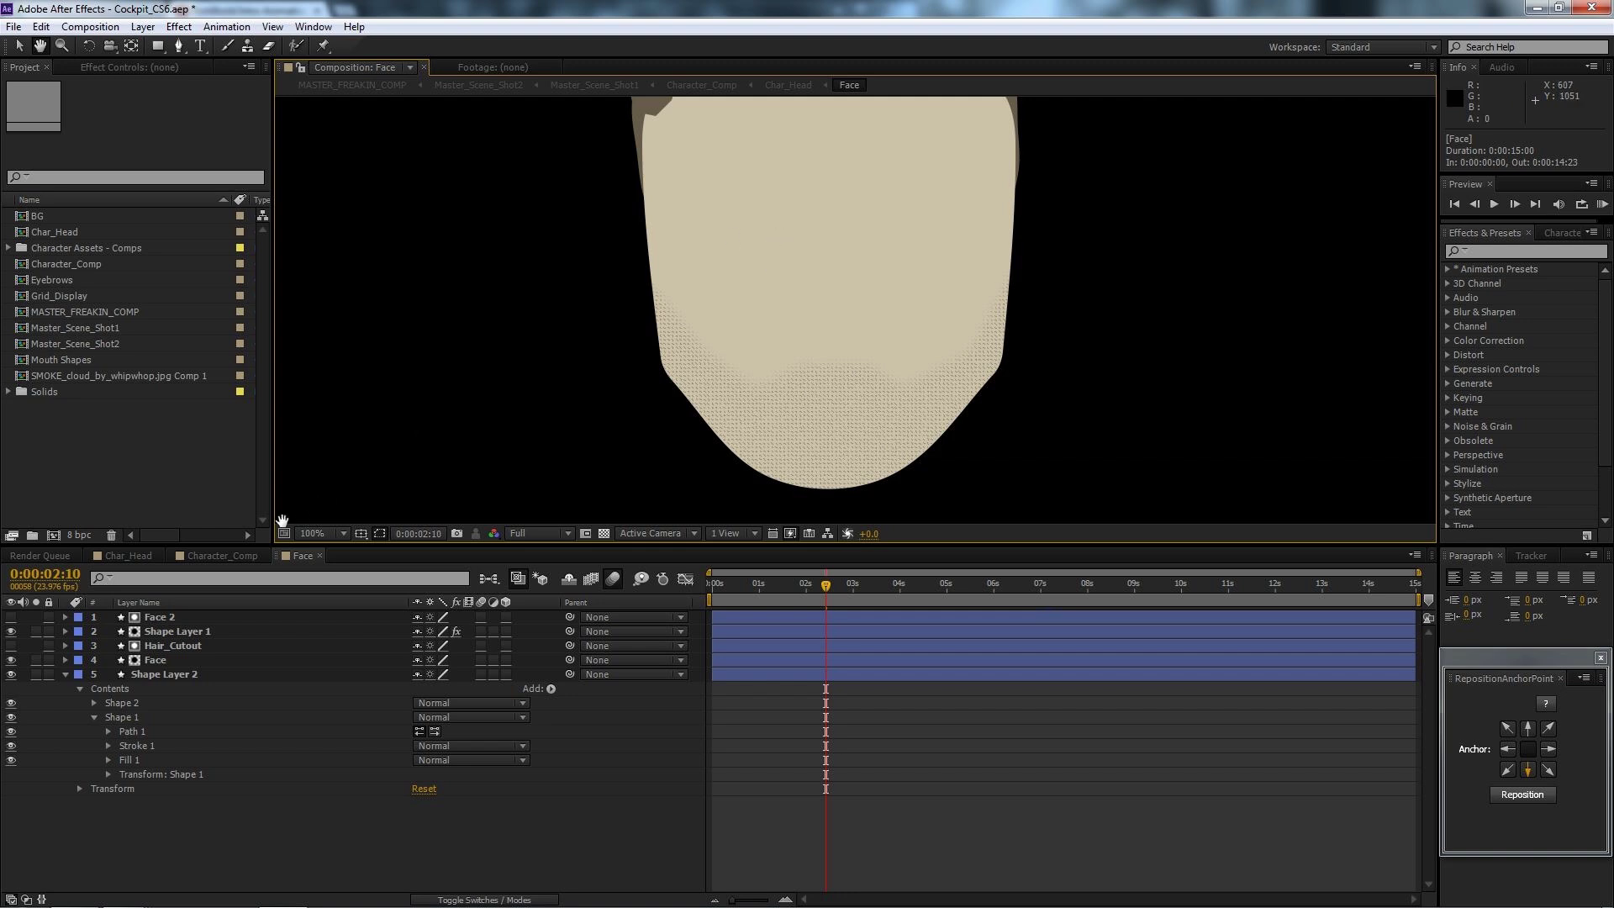
left_click(322, 556)
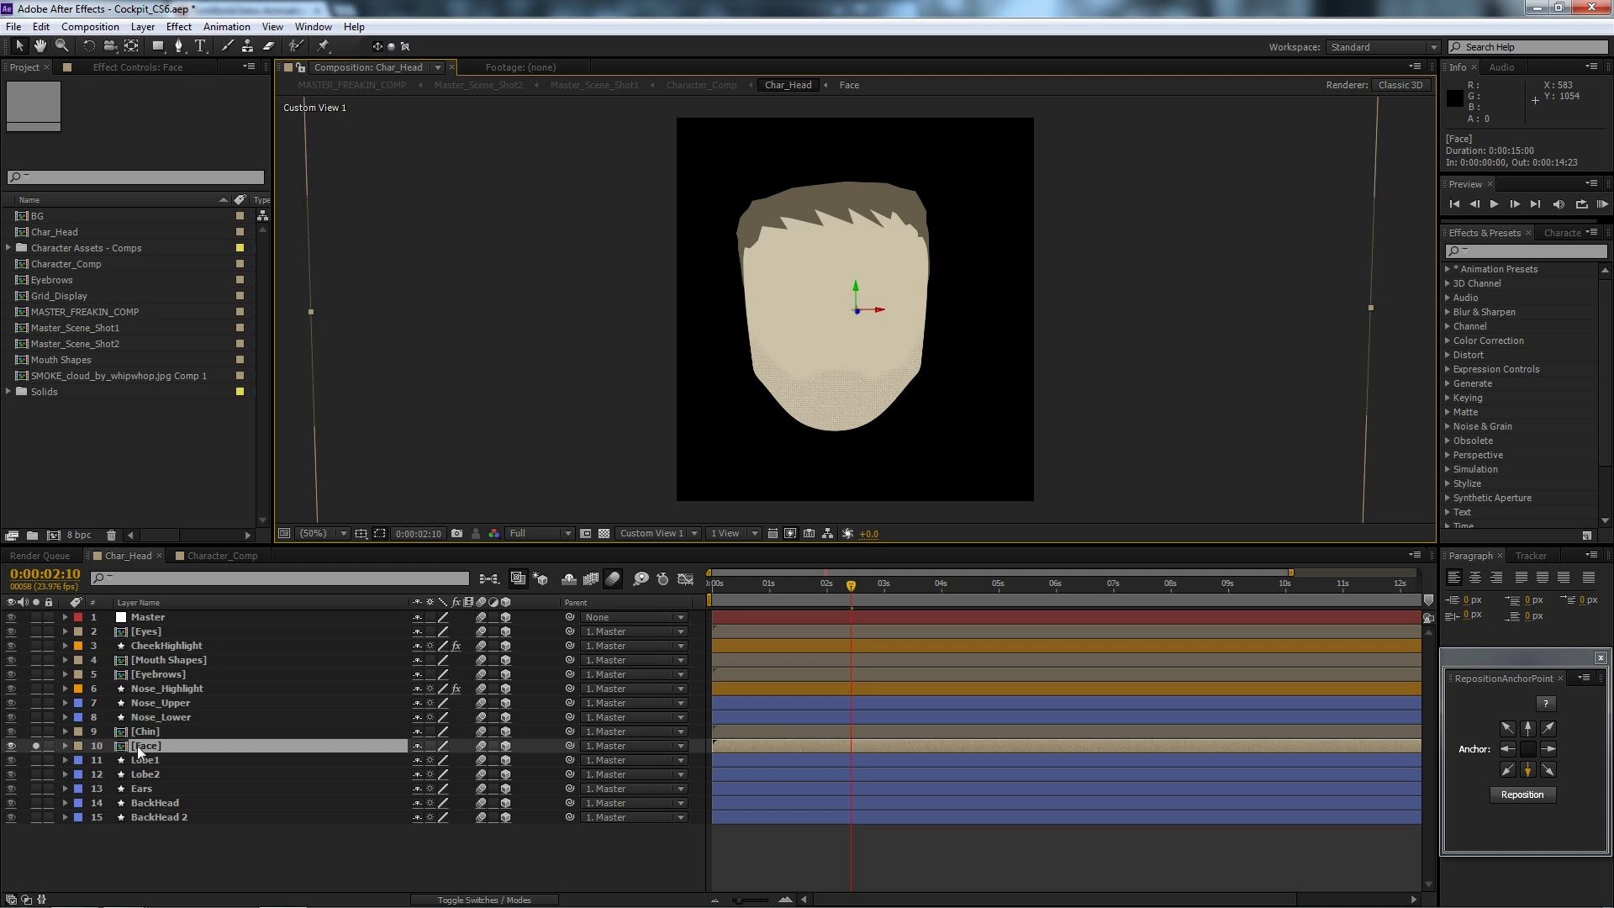
Reveal the Face layer's Position and solo Ears together with Face, examining their spacing from several angles.
key("p")
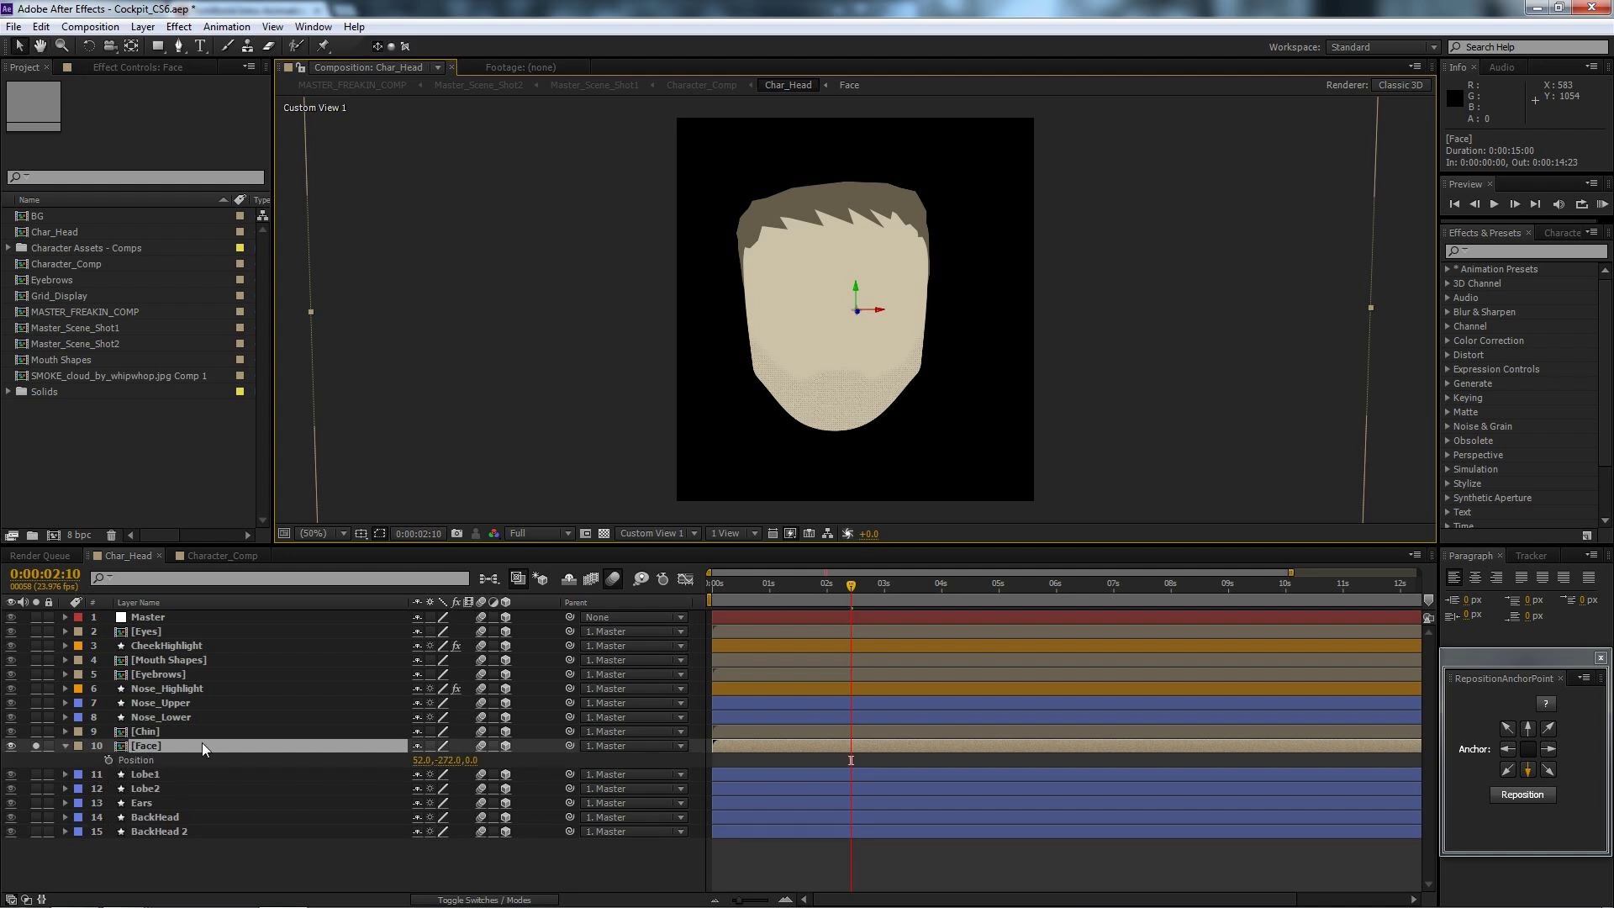
left_click(137, 747)
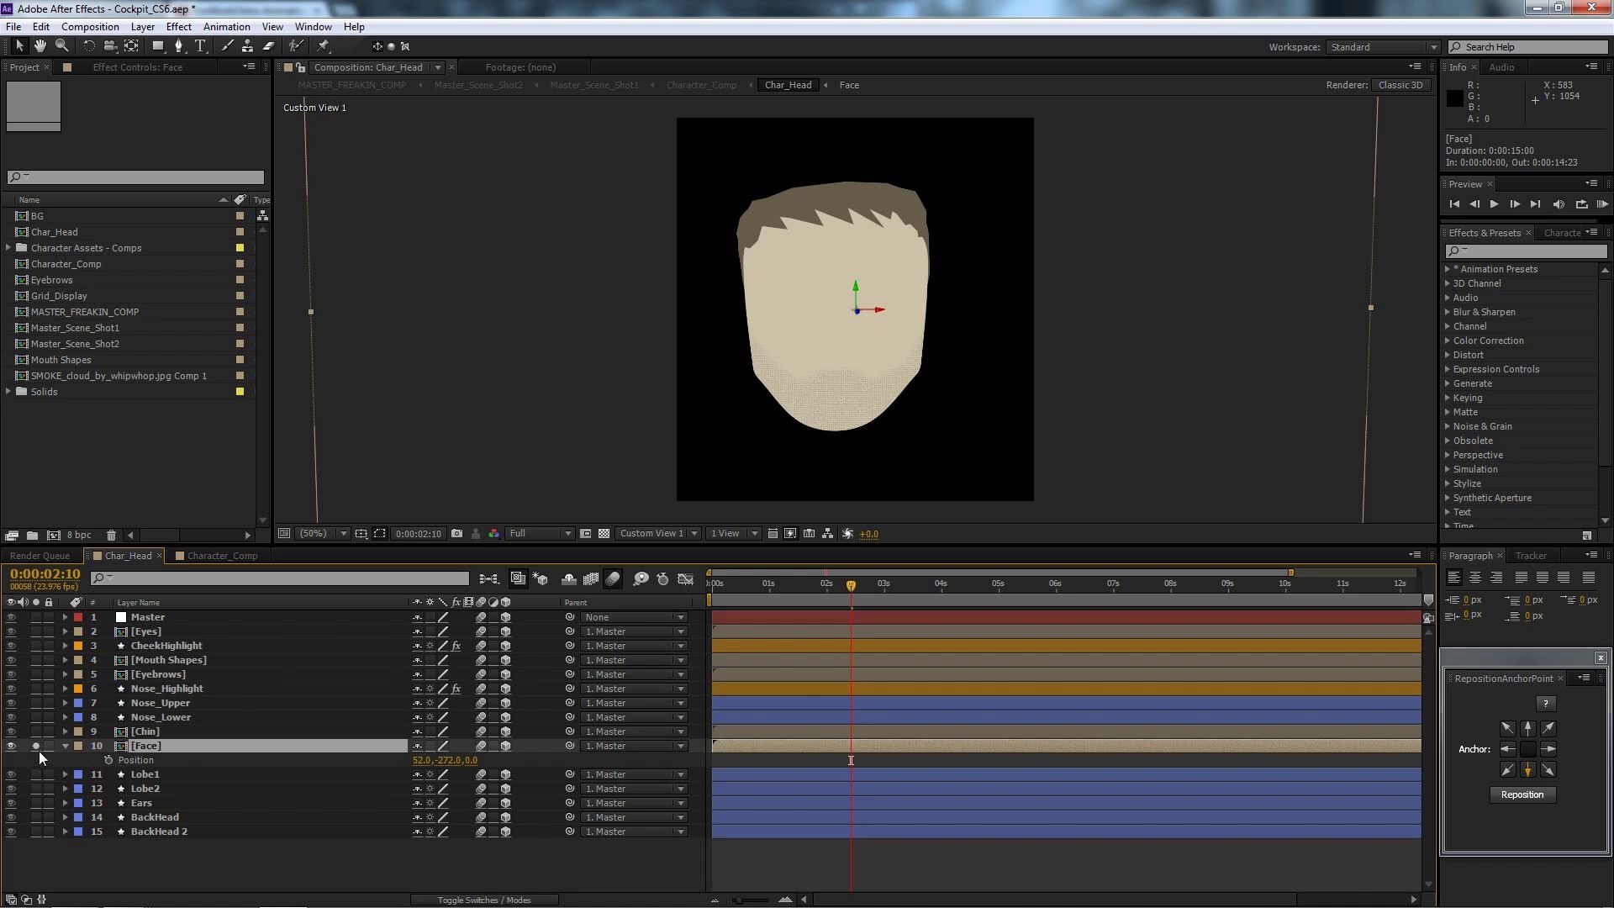
left_click(35, 803)
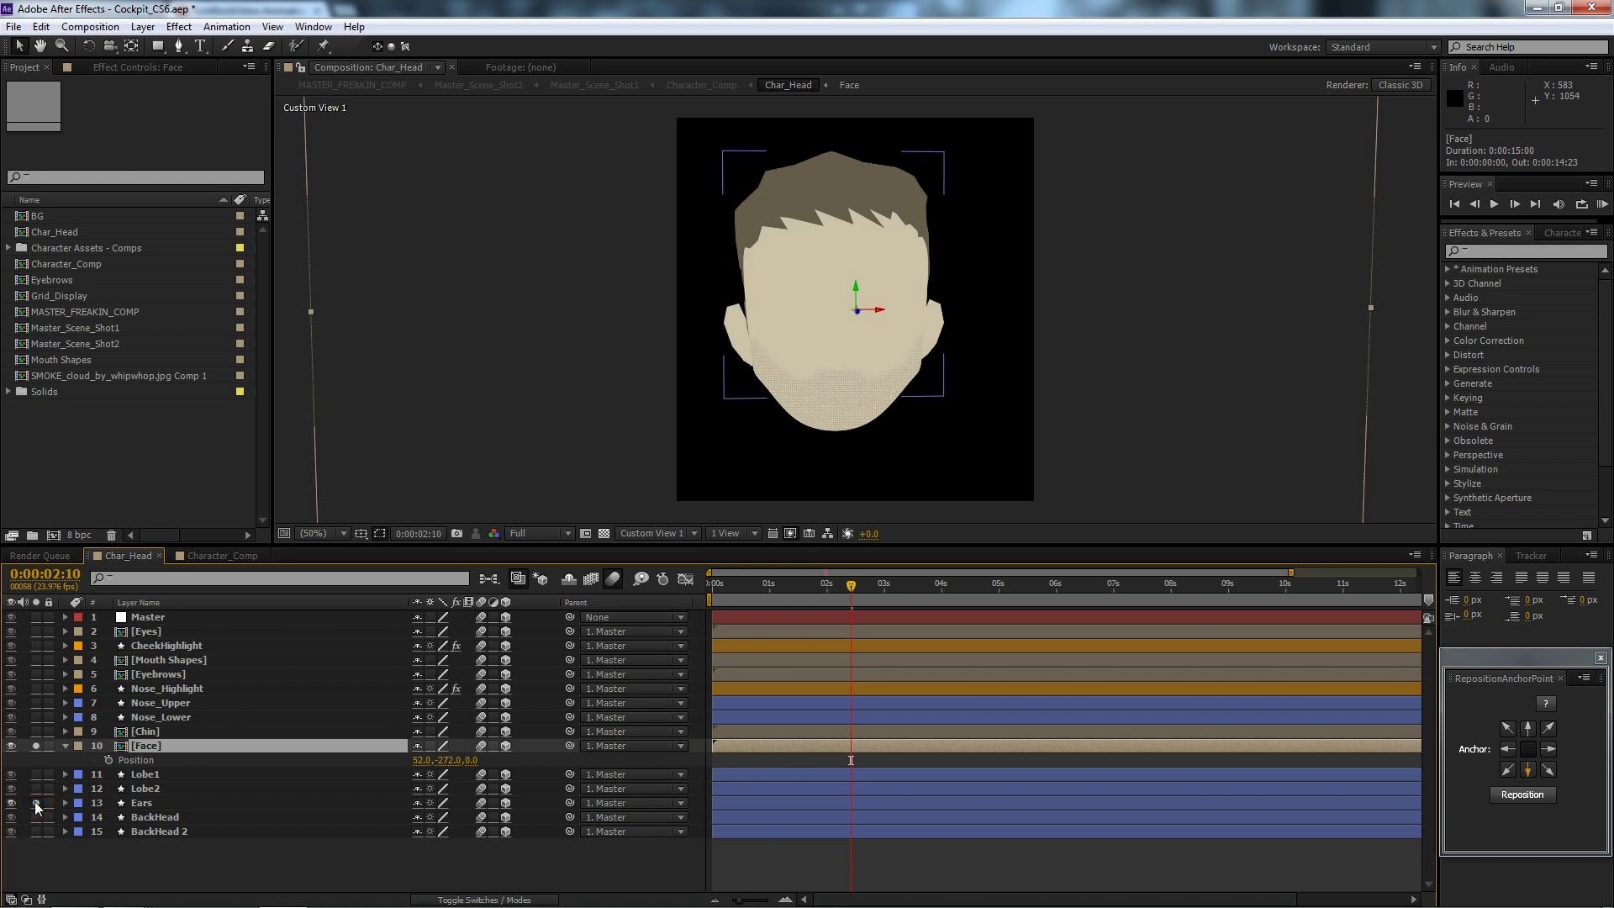
key("c")
left_click_drag(782, 380, 731, 351)
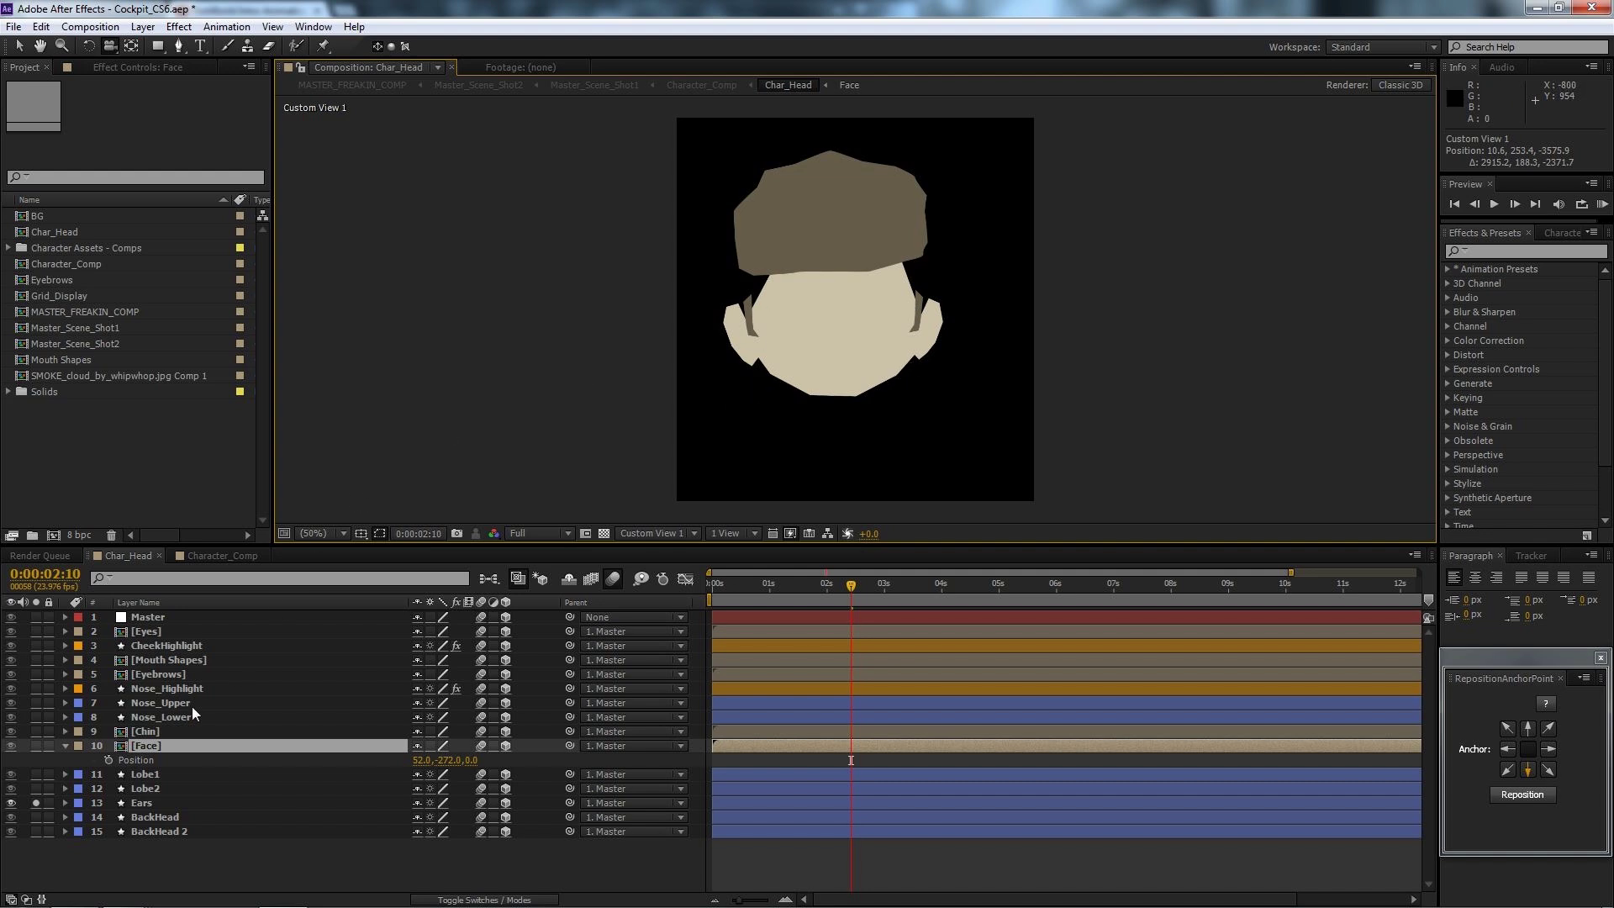
left_click(36, 745)
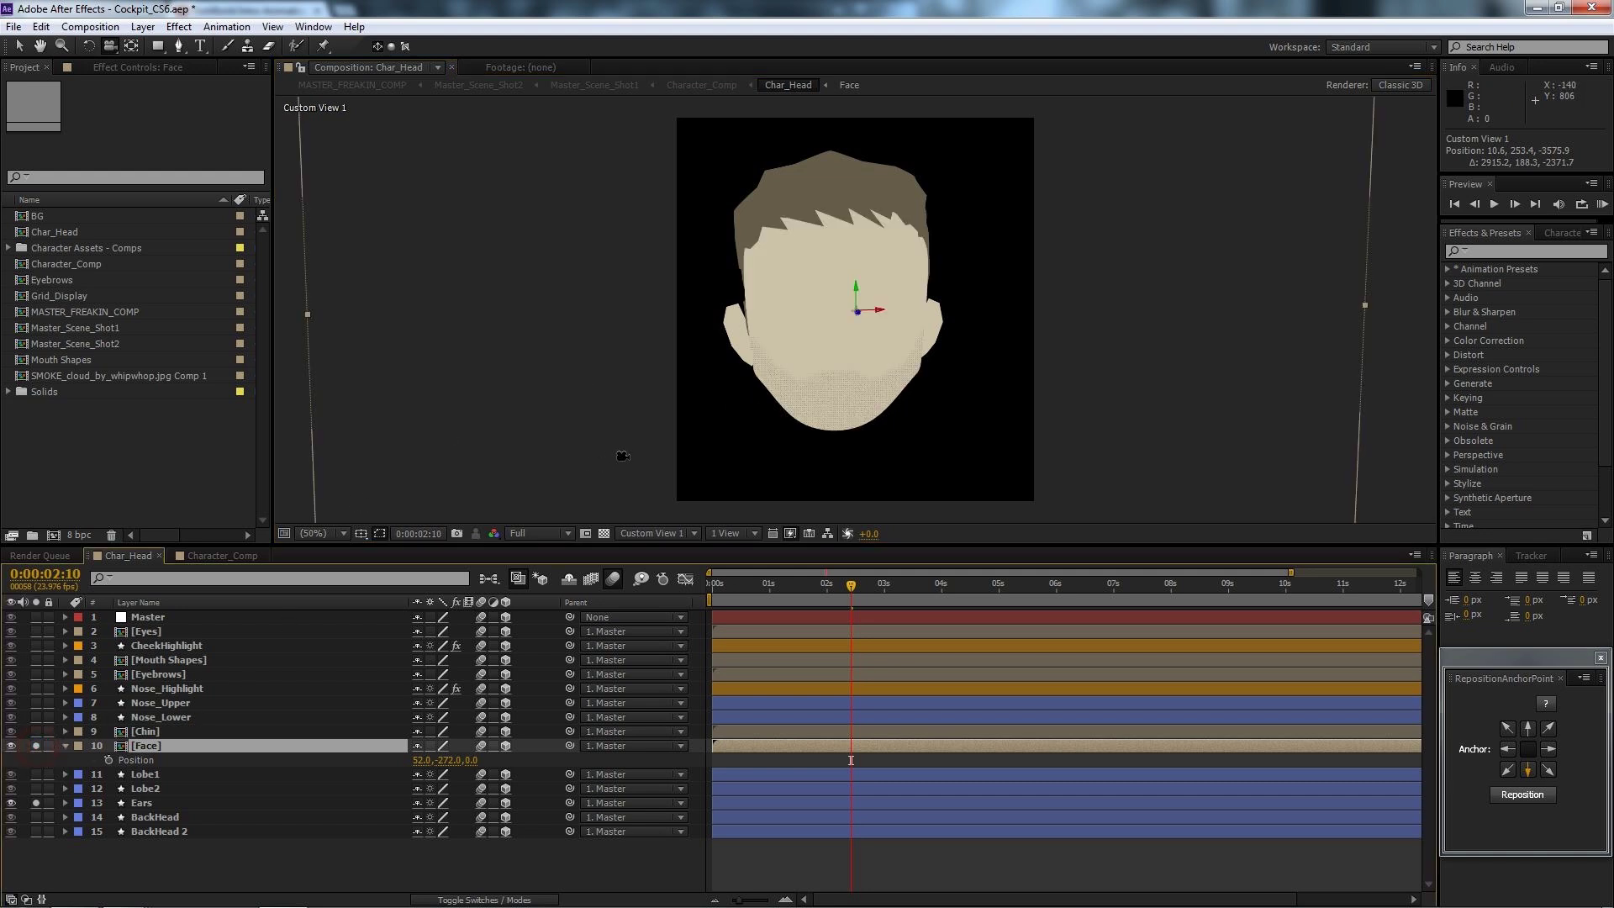
left_click_drag(767, 390, 722, 336)
mouse_move(775, 426)
left_mouse_down()
mouse_move(768, 407)
mouse_move(717, 404)
mouse_move(756, 404)
left_mouse_up()
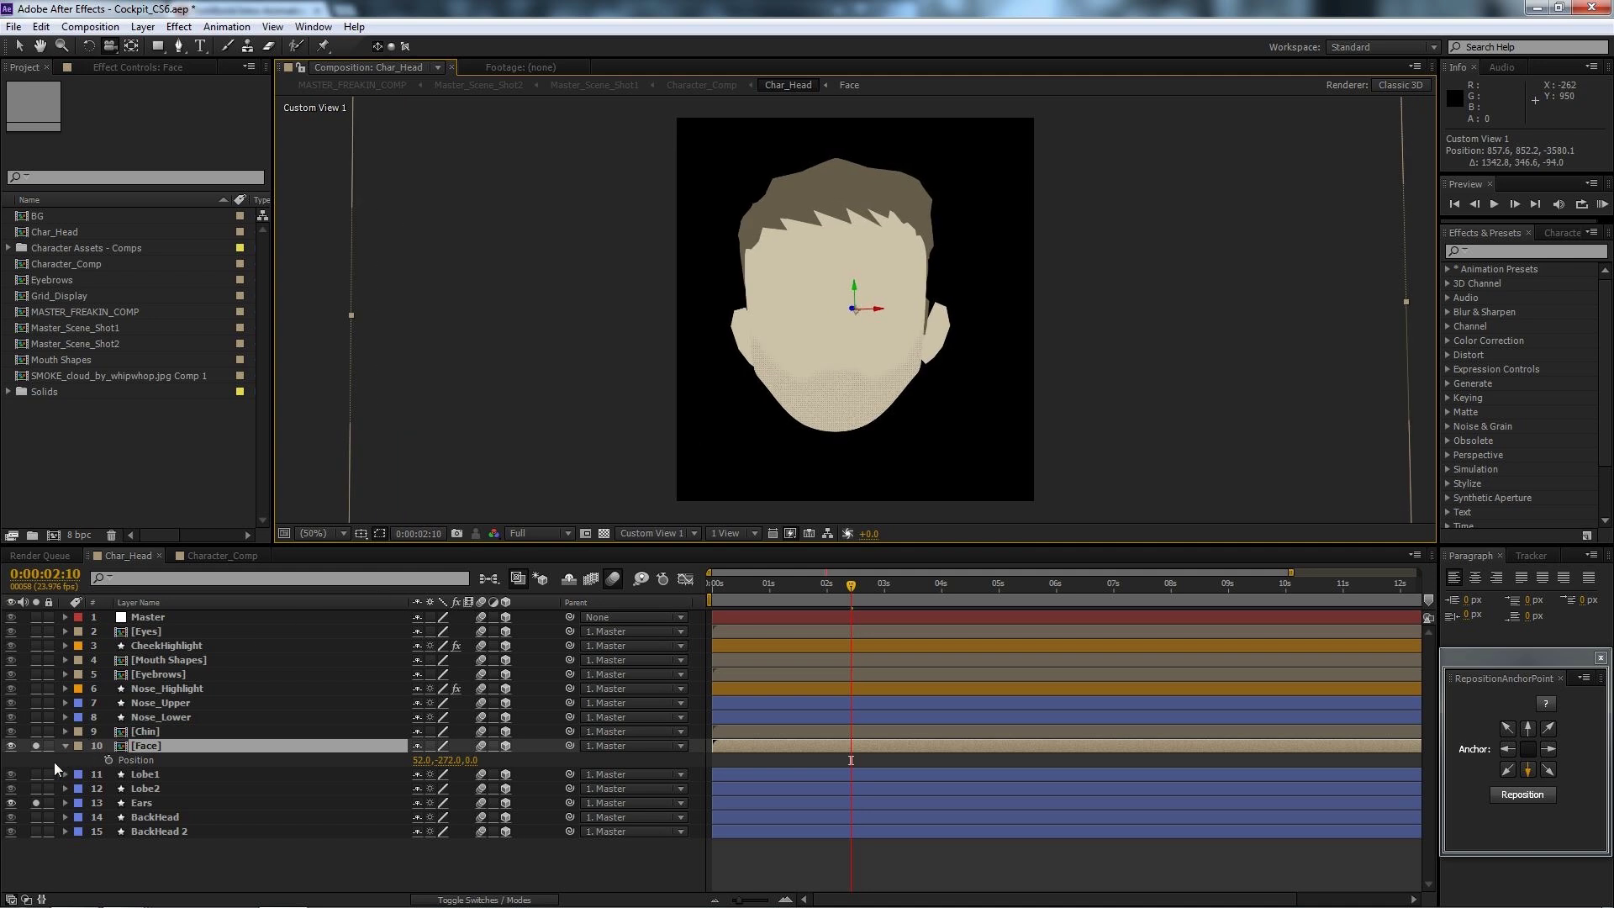
Solo Lobe1 and Lobe2 along with the face and ears, and orbit the head to inspect their depth.
left_click(36, 787)
left_click_drag(807, 404, 739, 359)
key("c")
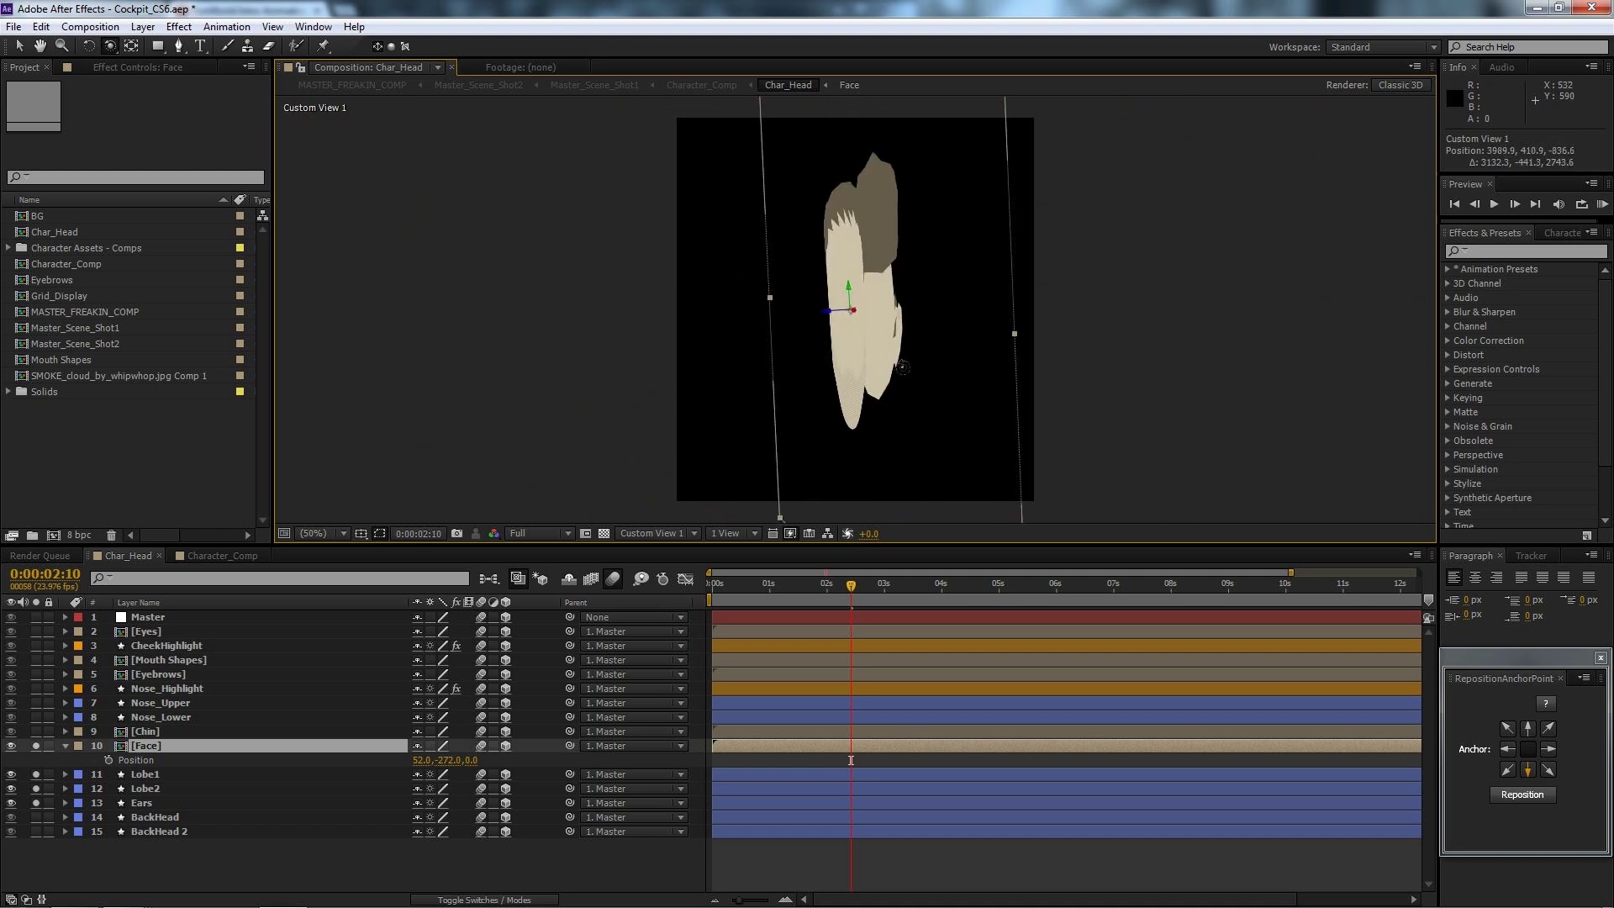
left_click_drag(917, 380, 933, 334)
key("c")
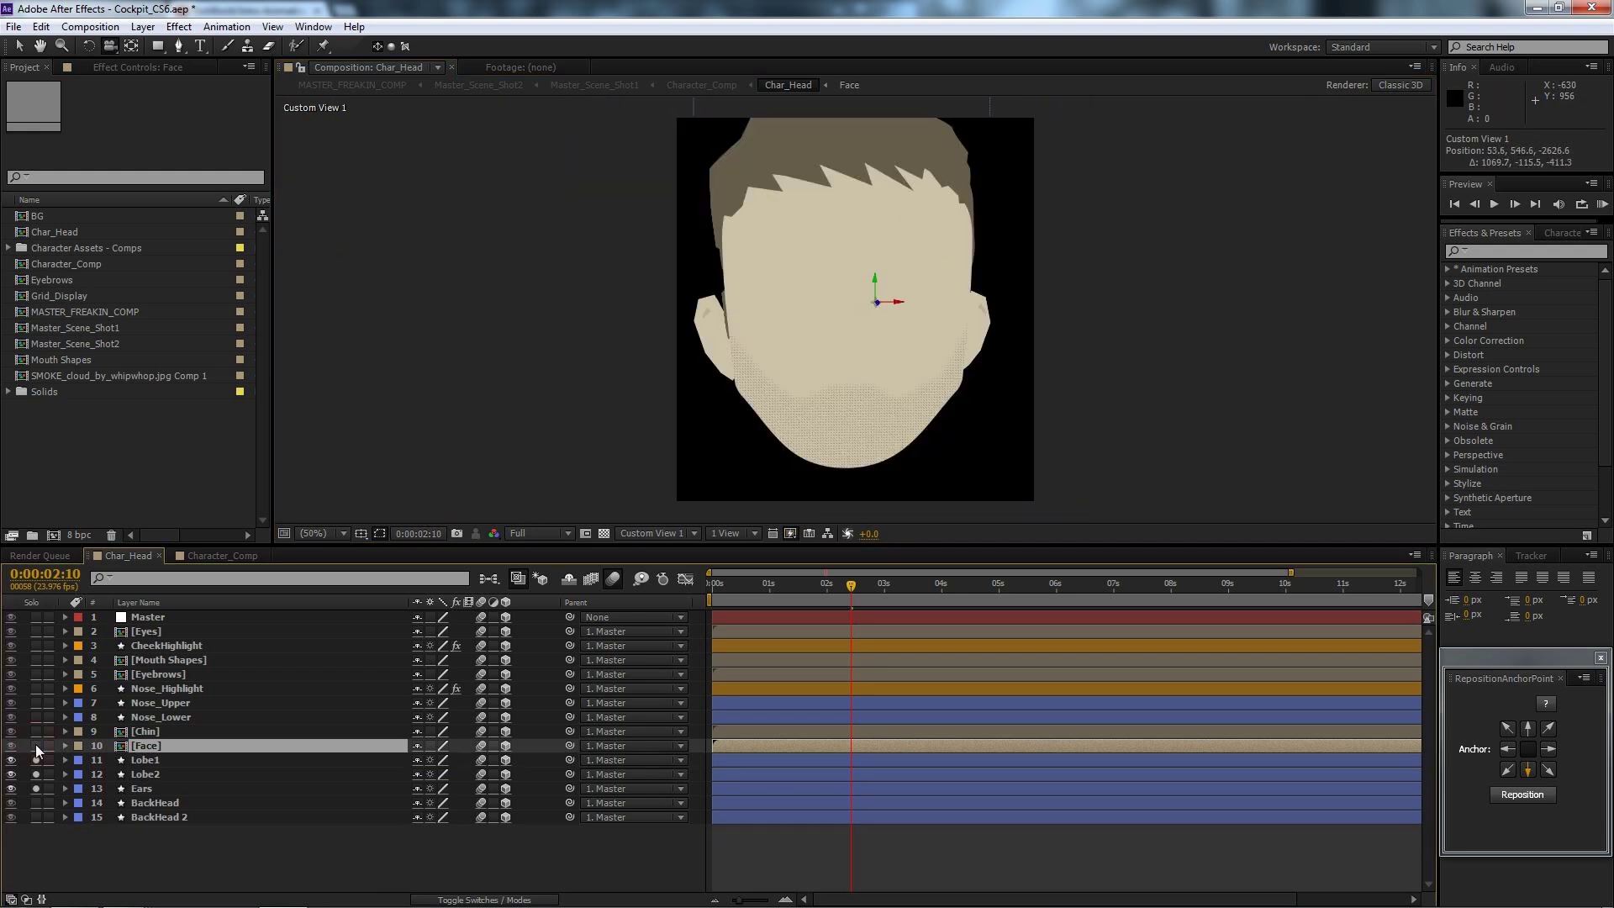
Isolate the BackHead and BackHead 2 layers with solo and orbit to view the gap between them.
left_click(37, 746)
left_click_drag(36, 789, 36, 745)
left_click(36, 803)
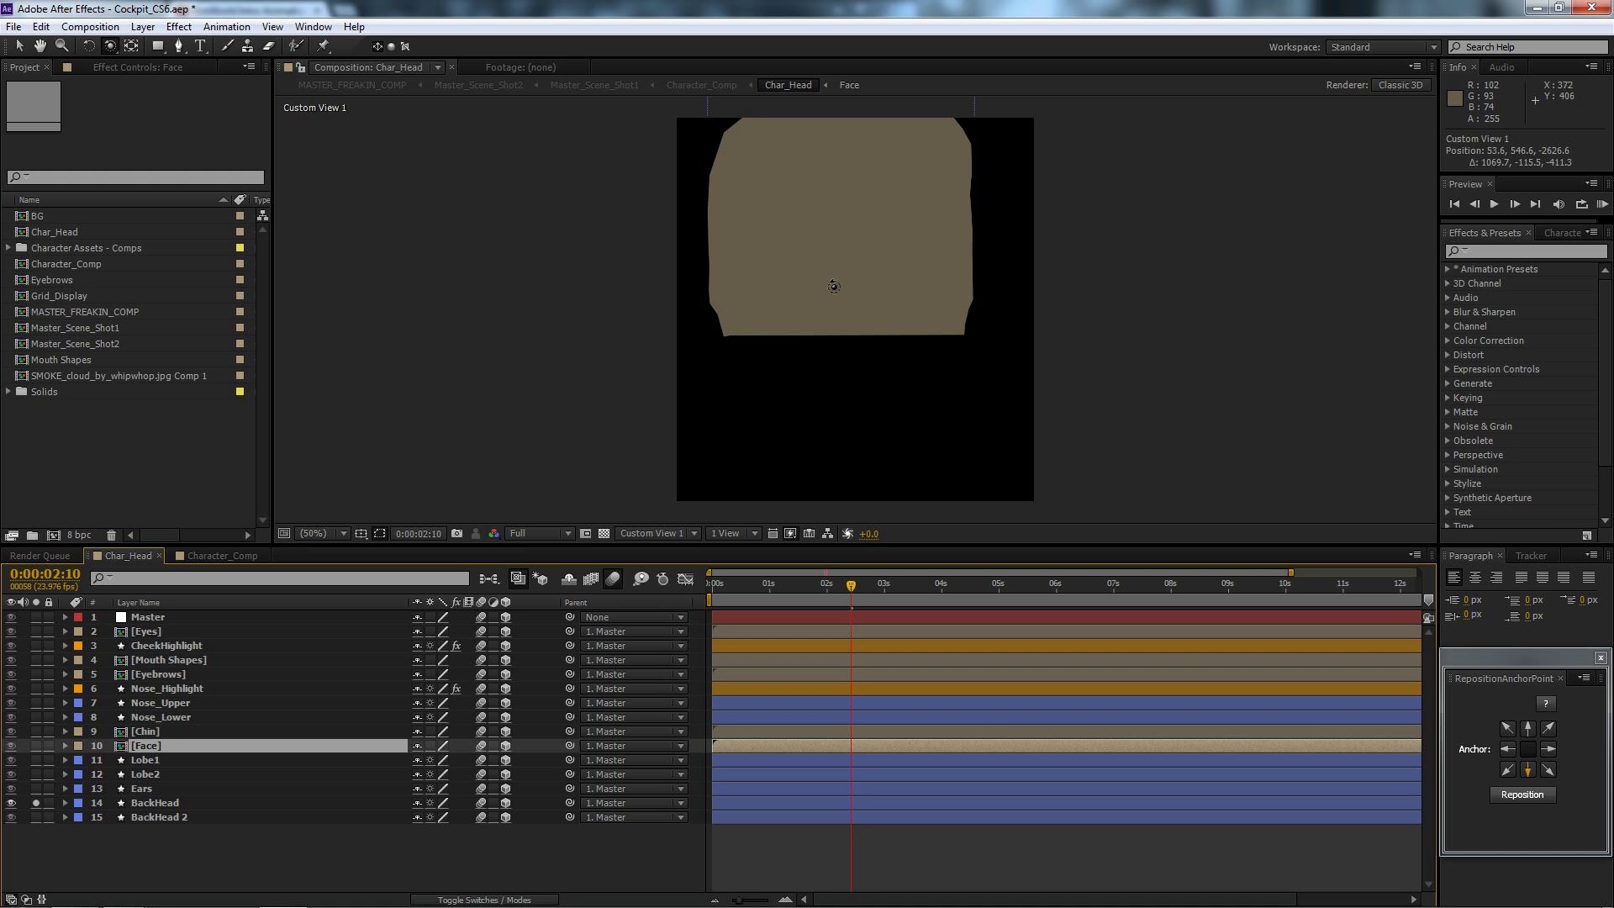
left_click_drag(834, 286, 835, 443)
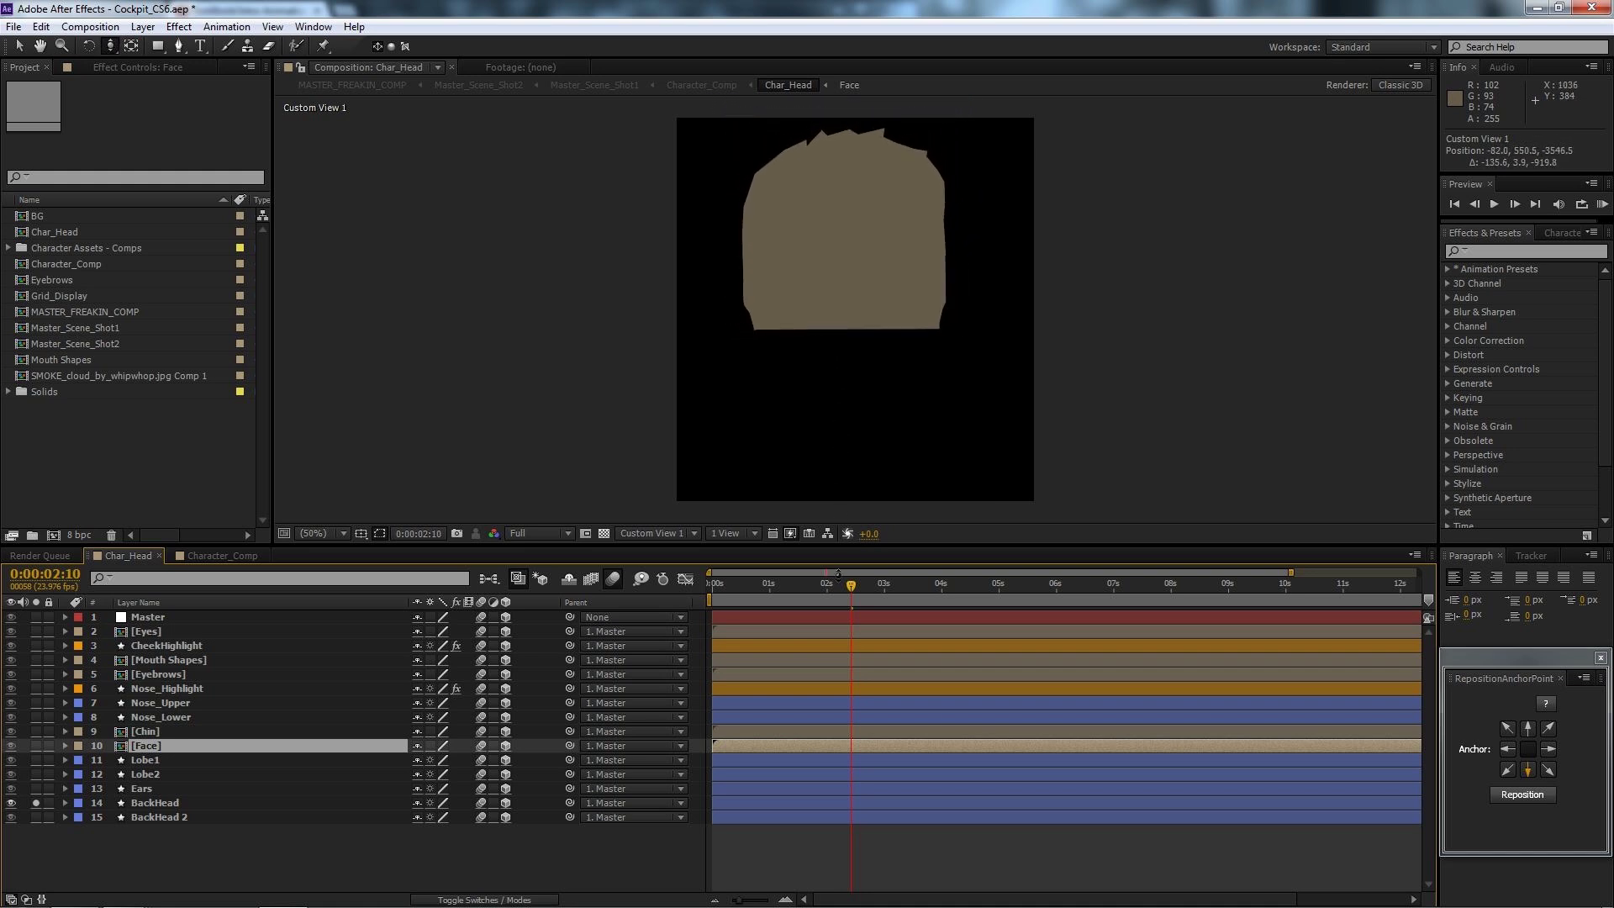
left_click(36, 818)
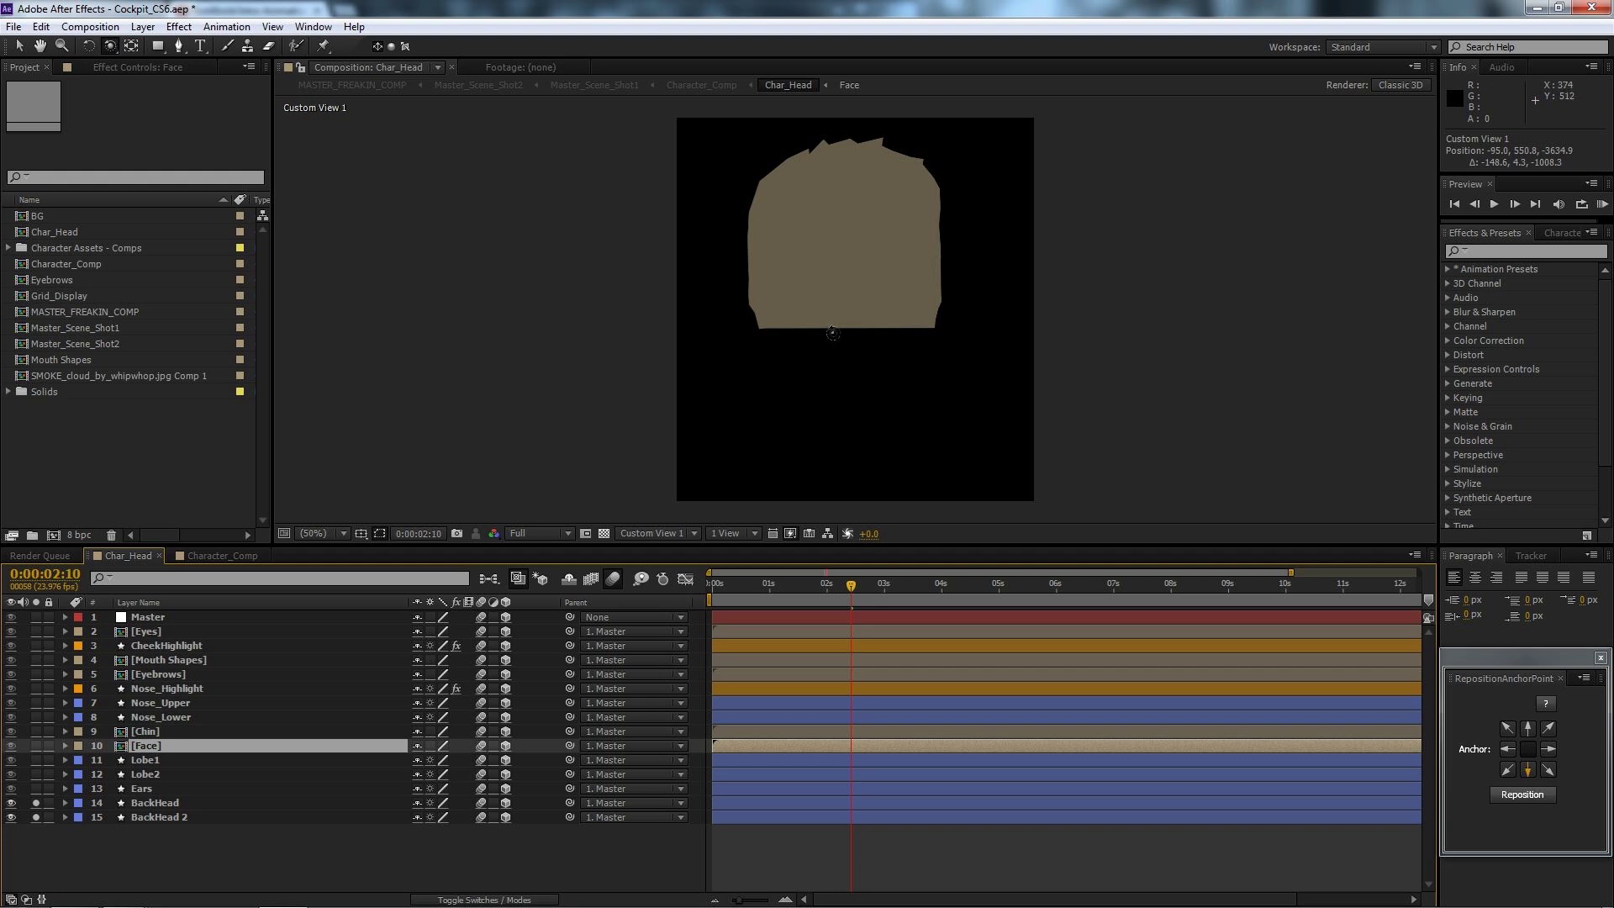
left_click_drag(832, 334, 689, 408)
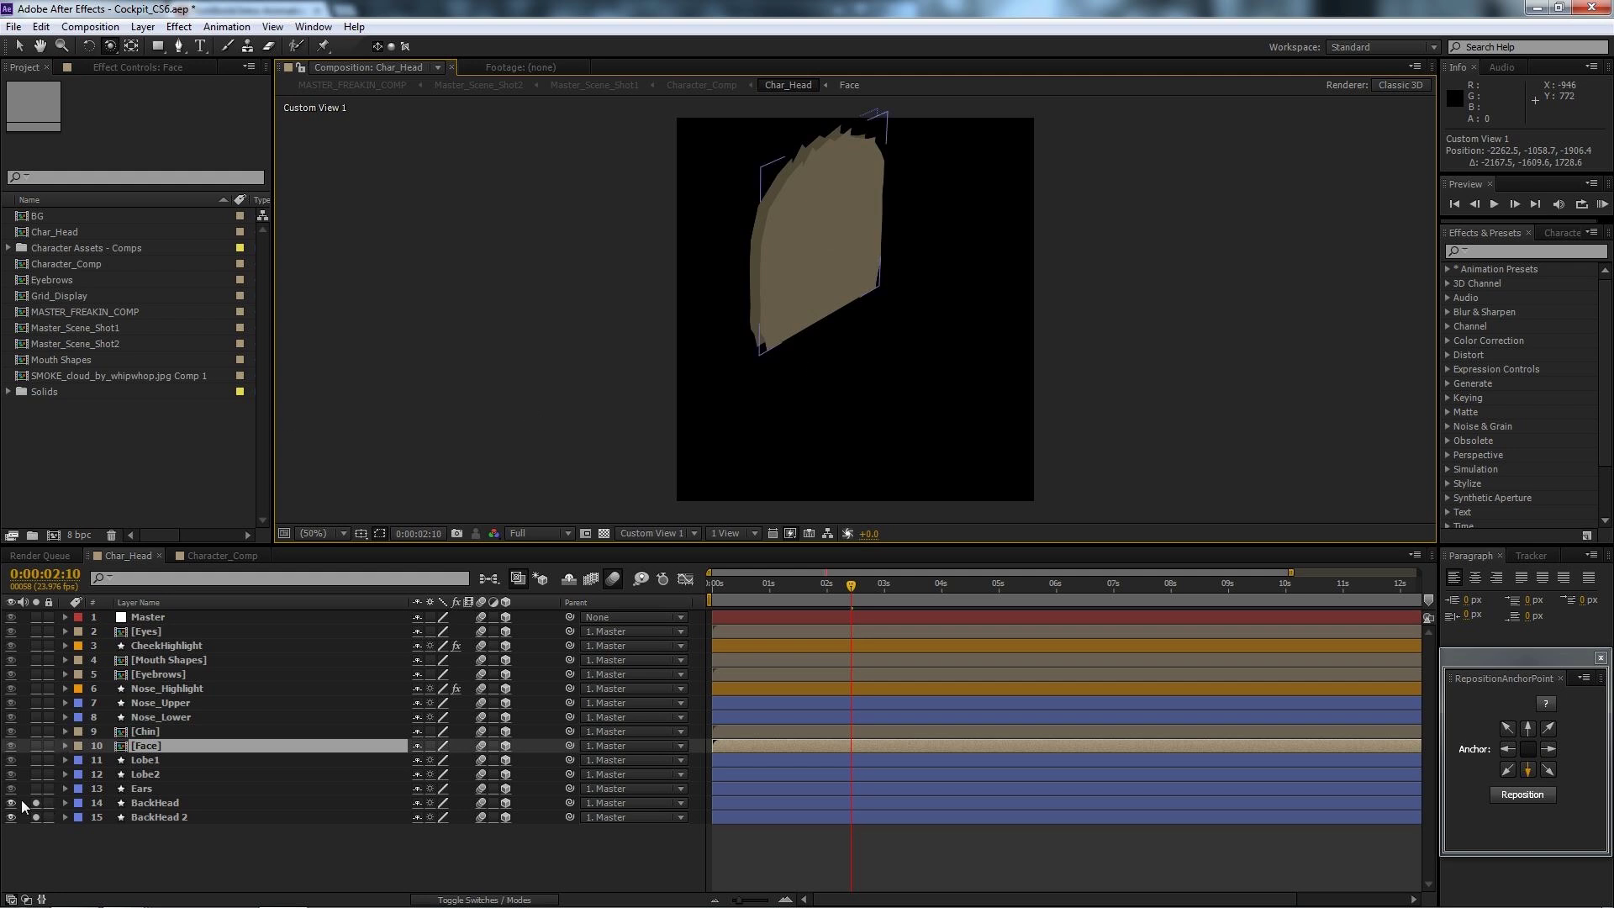
Solo Face, Lobe1, Lobe2, Ears and Chin together with the back-of-head layers and inspect them from different angles.
left_click_drag(37, 745, 36, 784)
left_click_drag(871, 398, 895, 343)
left_click_drag(894, 346, 899, 343)
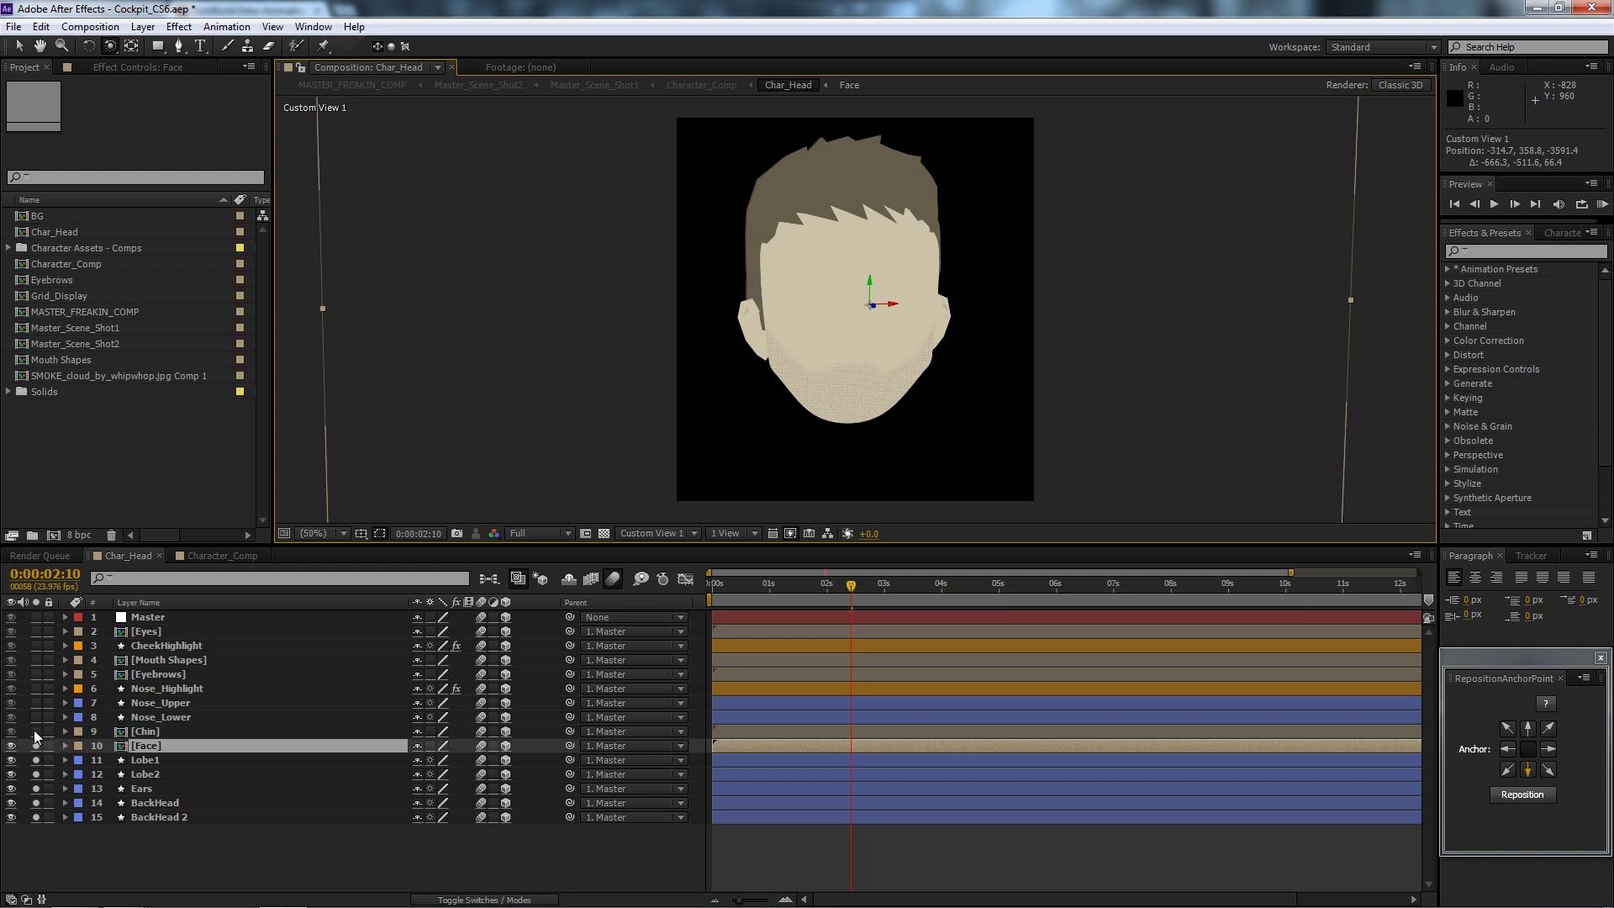
left_click_drag(35, 731, 35, 746)
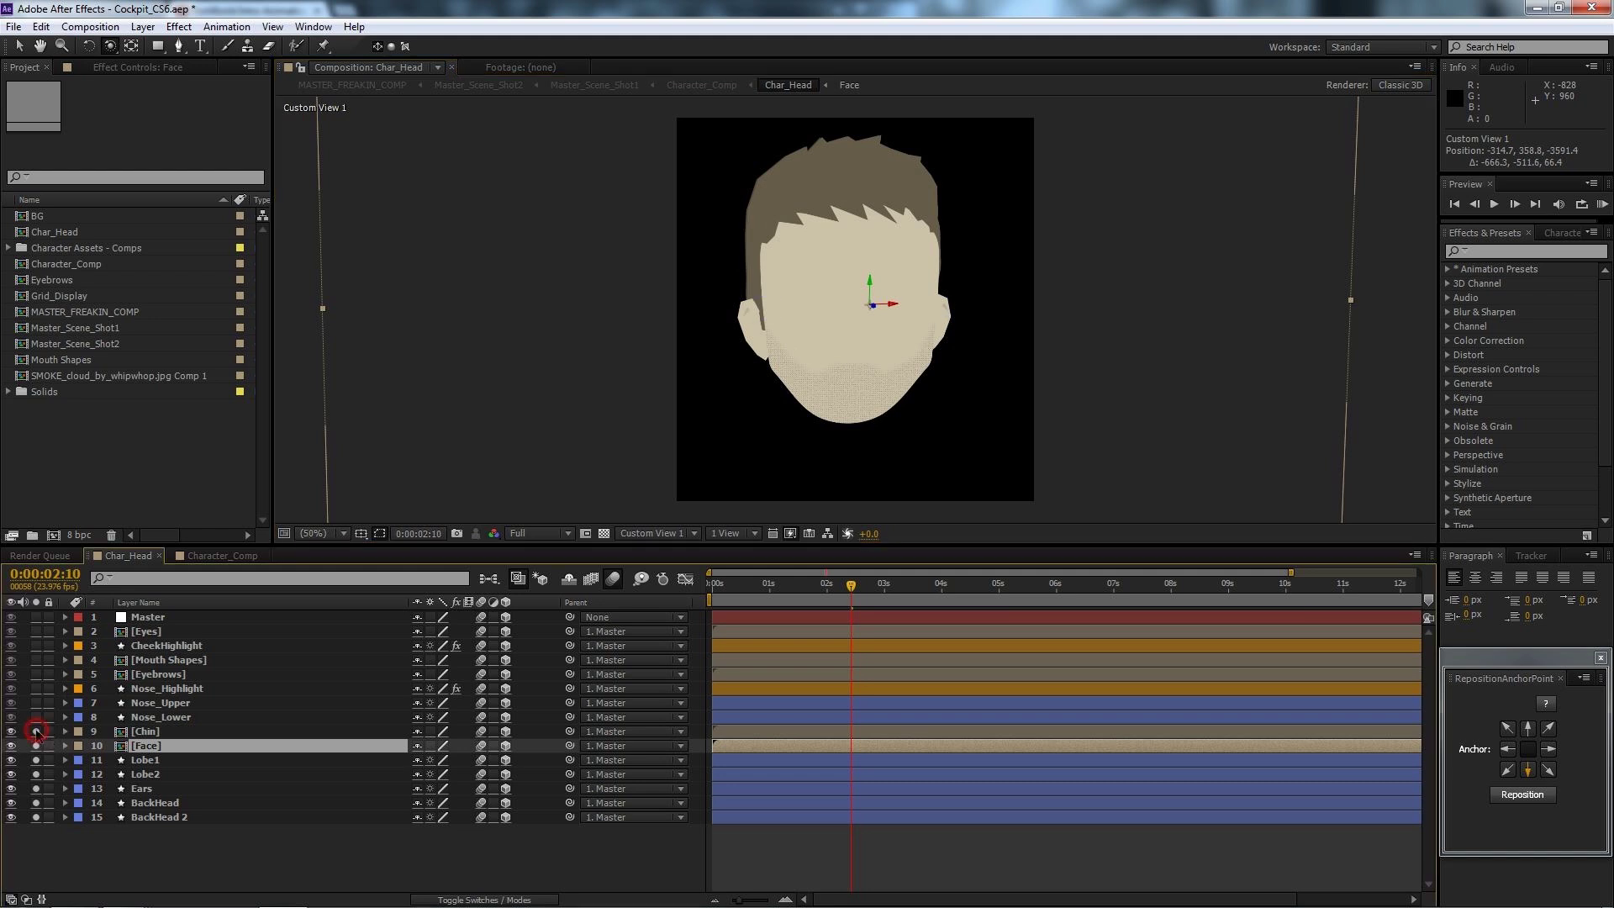
mouse_move(836, 427)
left_mouse_down()
mouse_move(851, 311)
mouse_move(865, 311)
mouse_move(824, 331)
mouse_move(918, 371)
mouse_move(888, 416)
left_mouse_up()
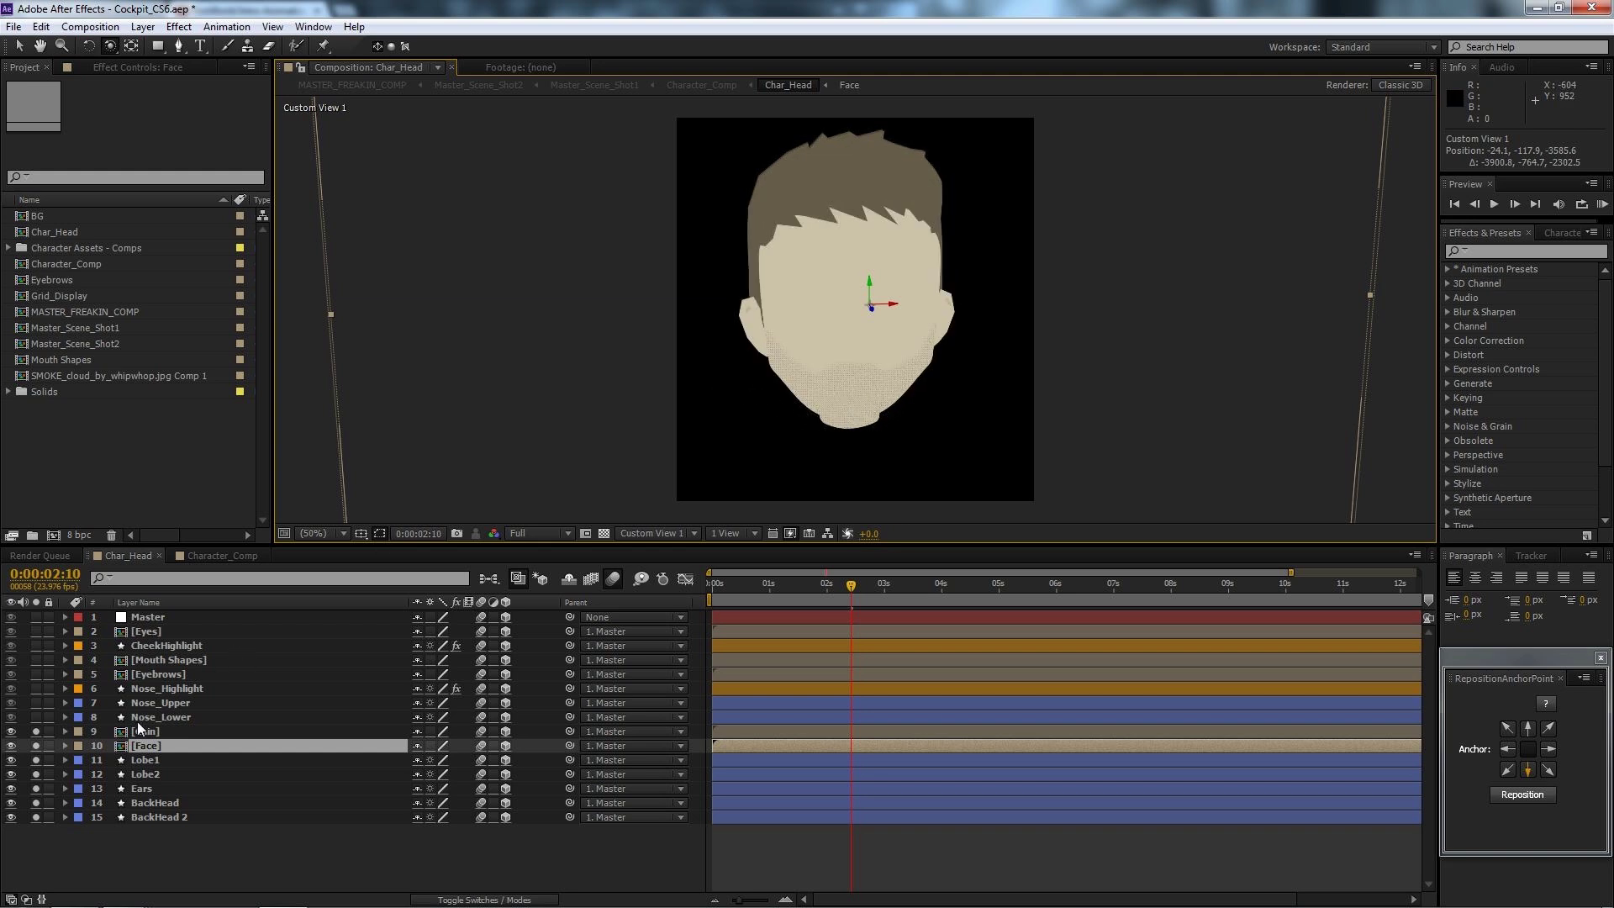
Add Nose_Lower and Nose_Upper to the soloed layers and examine the nose from an angled close-up.
left_click(36, 716)
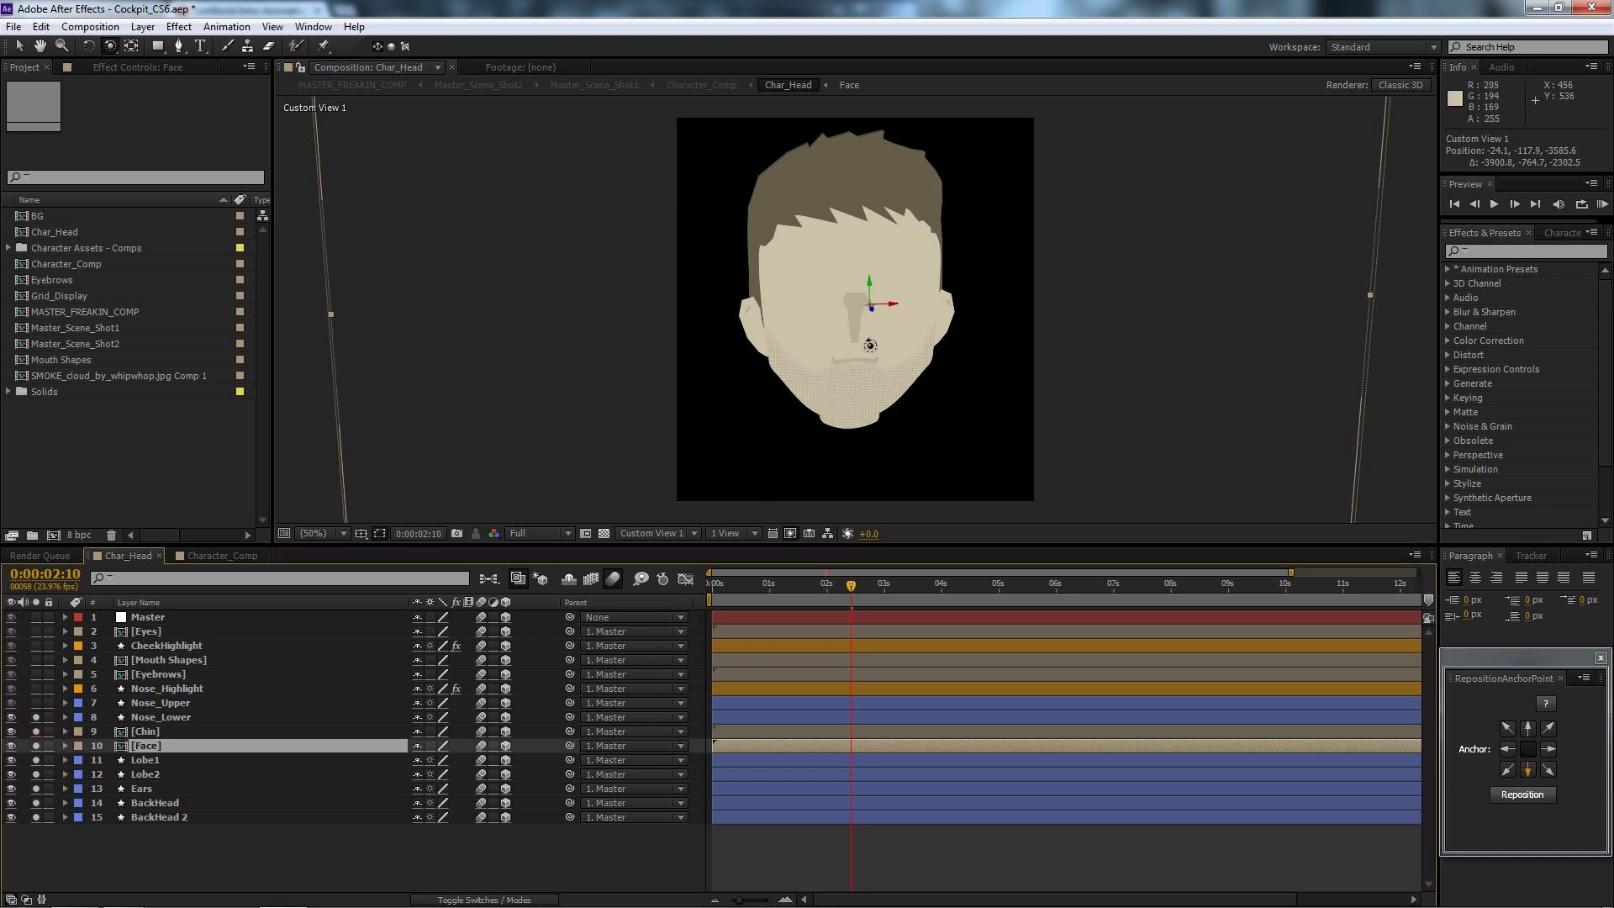
left_click_drag(818, 369, 847, 335)
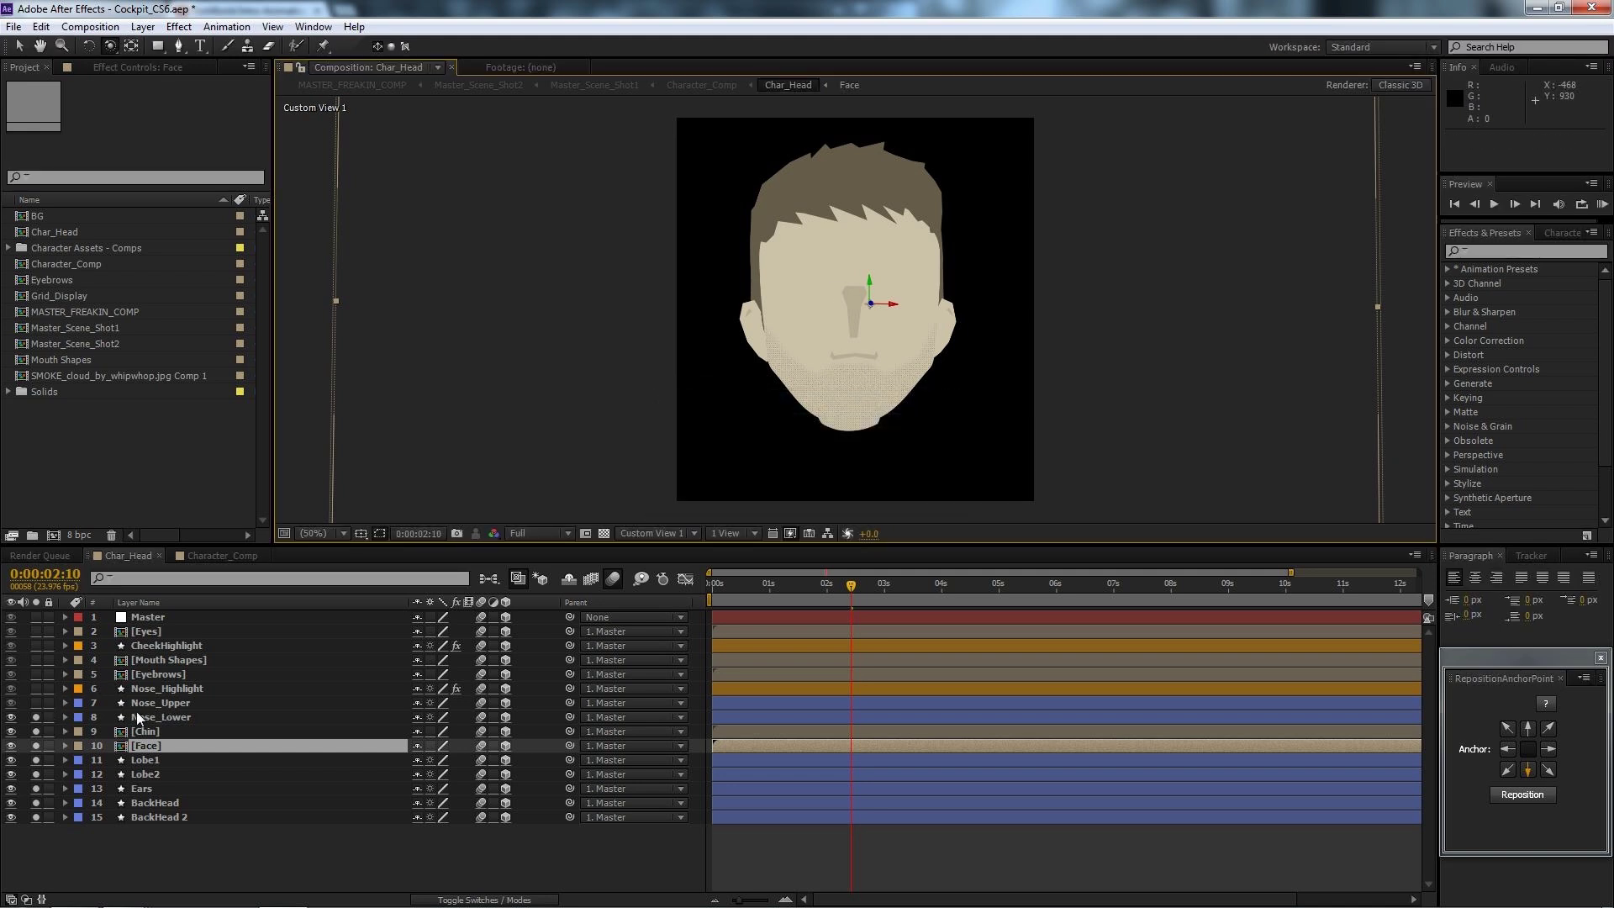
left_click(37, 703)
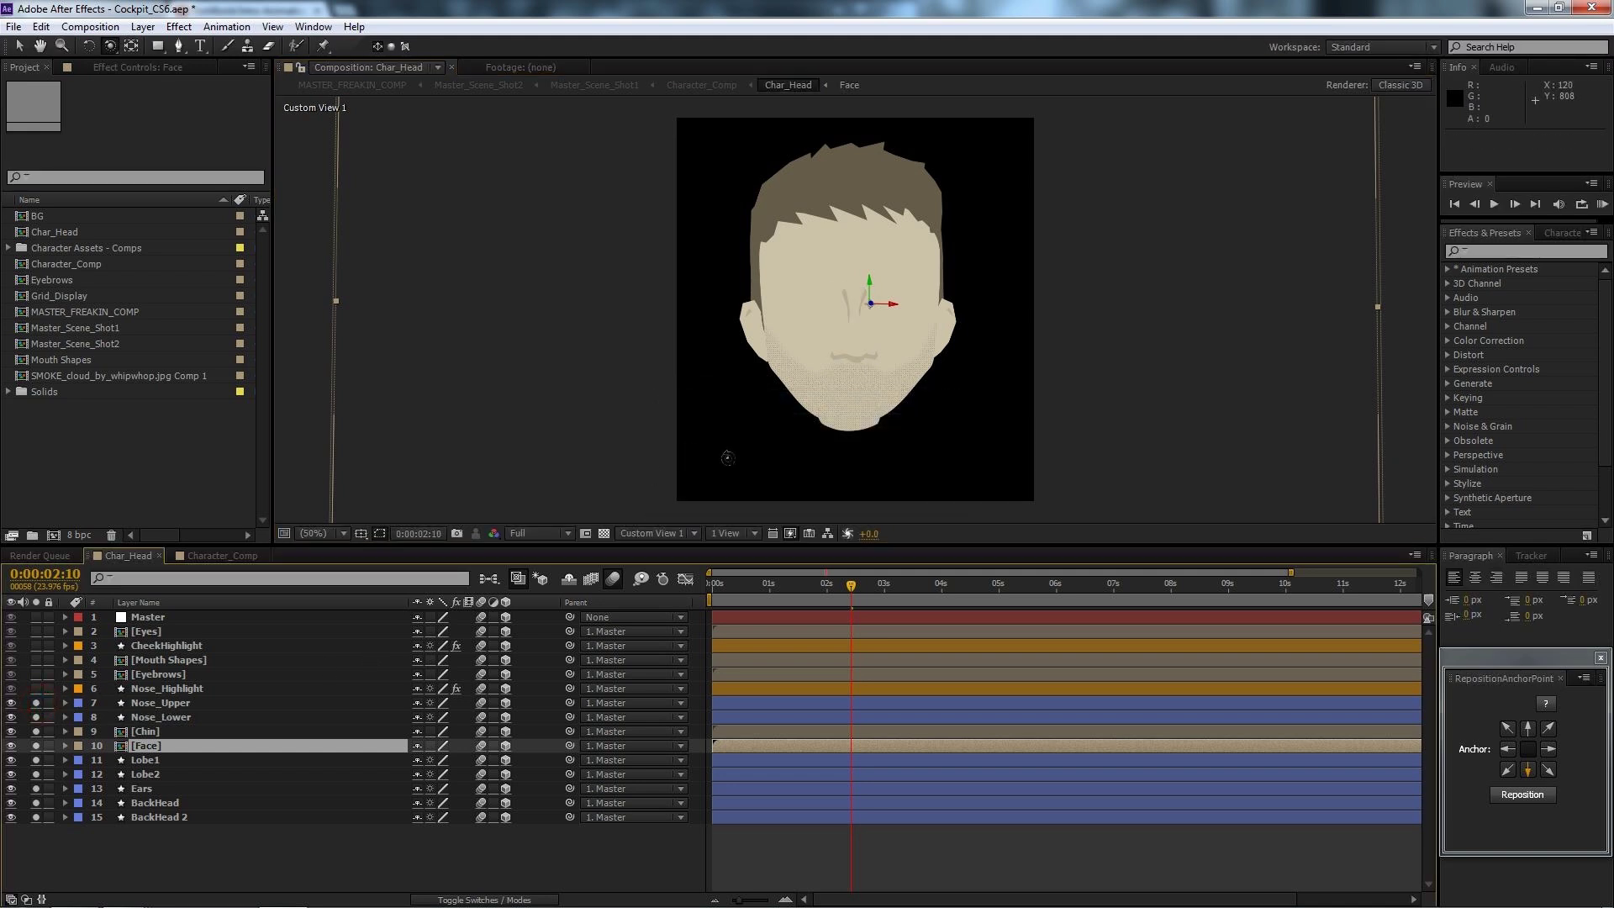
left_click_drag(823, 383, 870, 178)
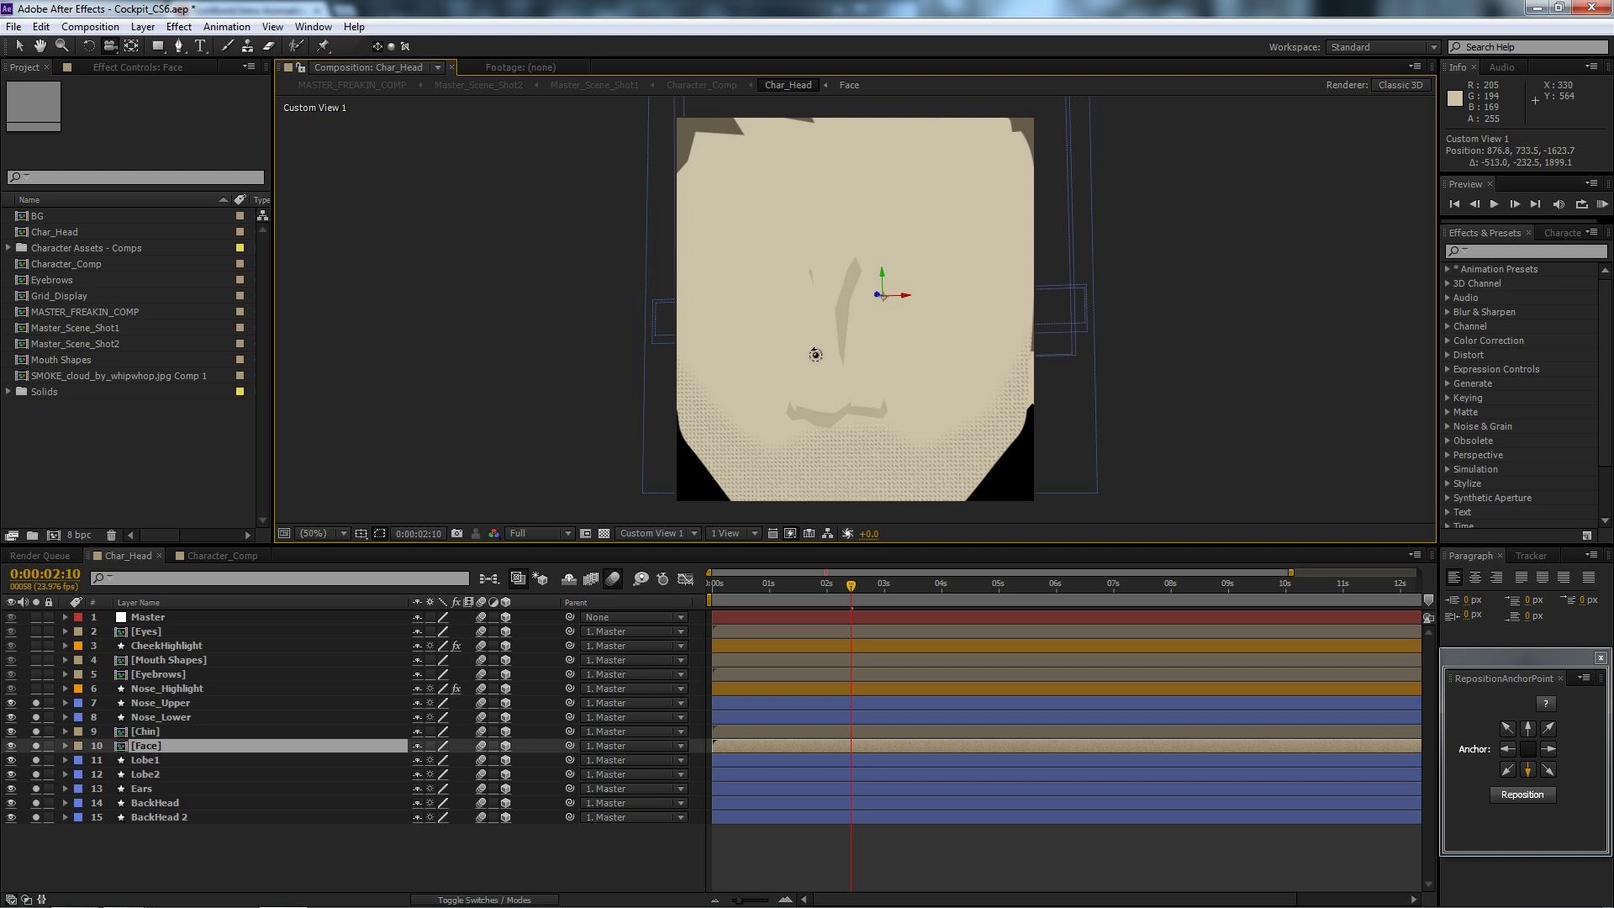
Isolate Nose_Upper and Nose_Lower by unsoloing the other head layers, and orbit to inspect the depth between them.
left_click_drag(816, 355, 731, 416)
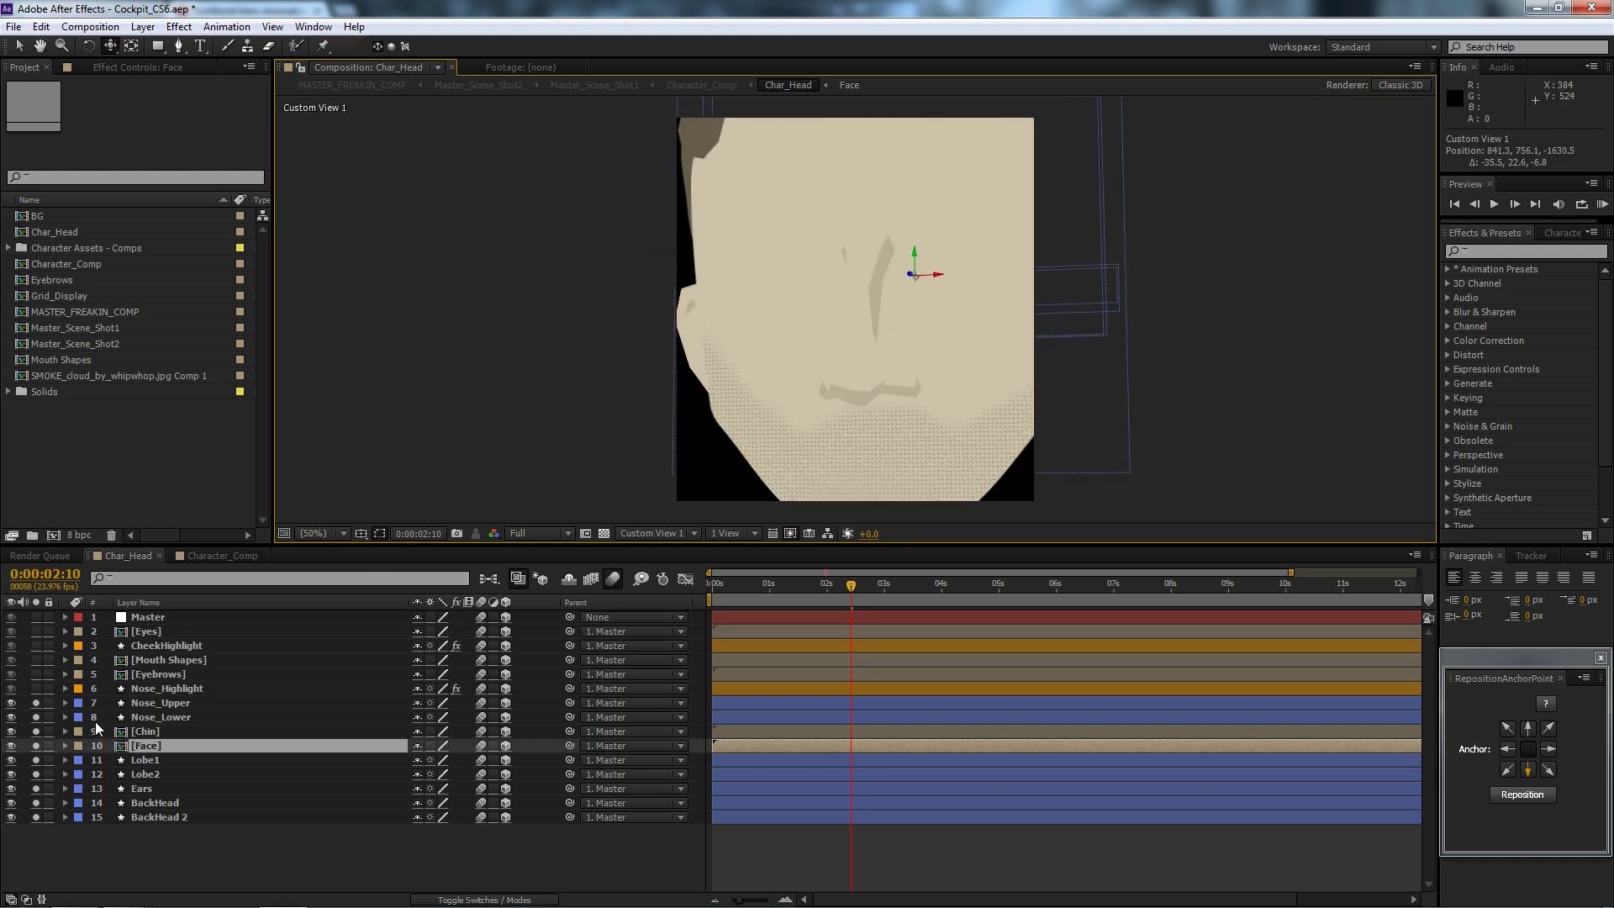
left_click_drag(37, 728, 39, 814)
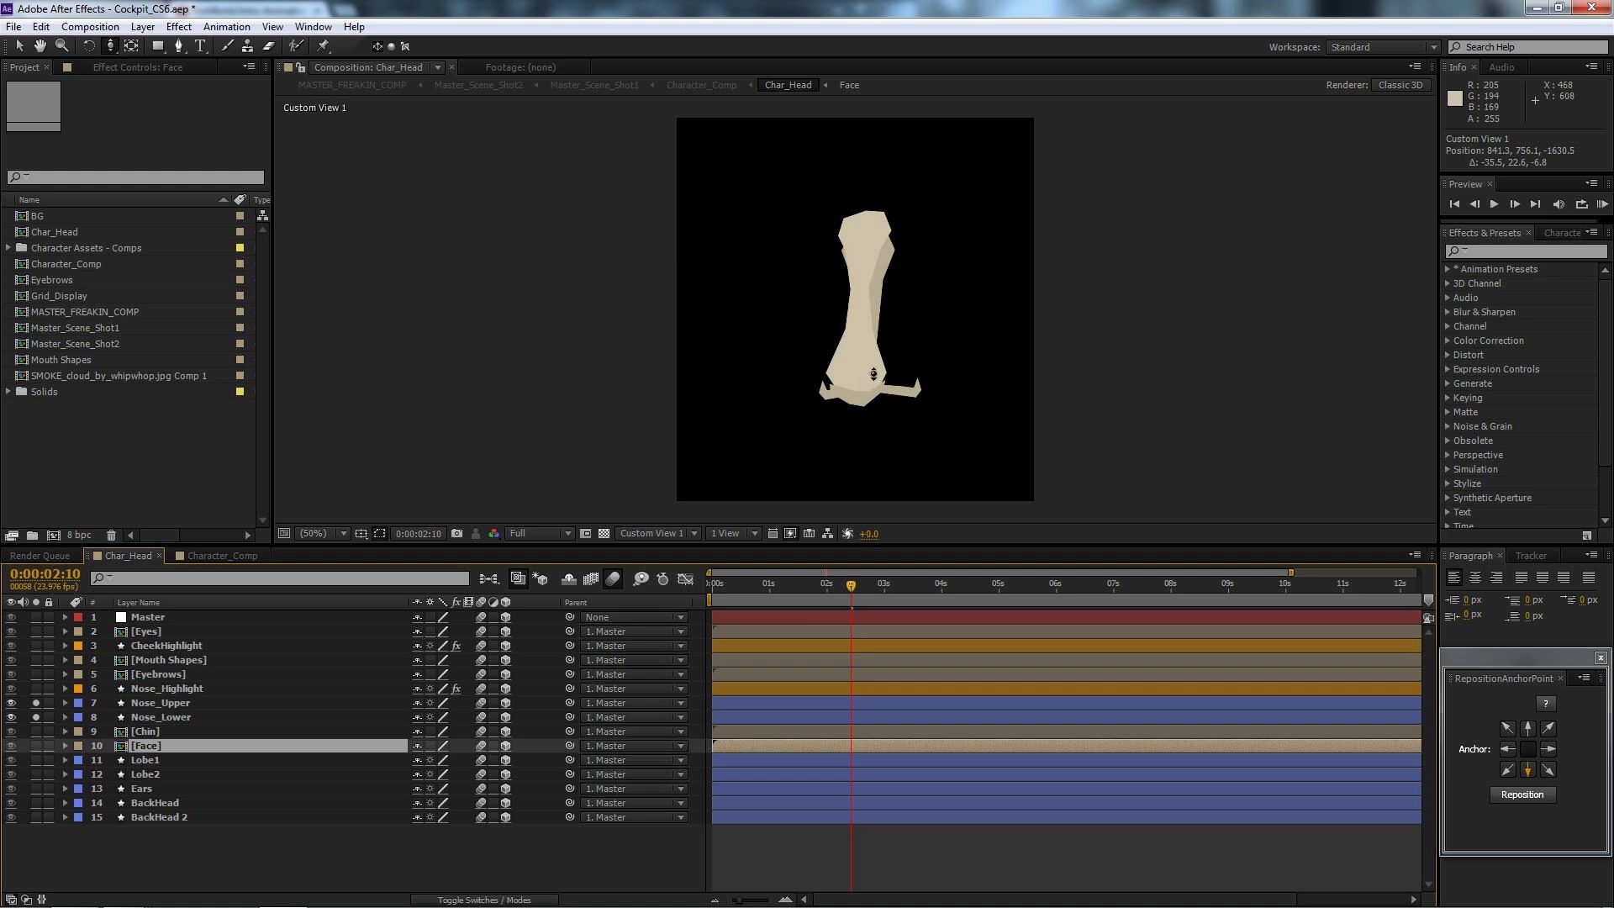
left_click_drag(874, 372, 925, 400)
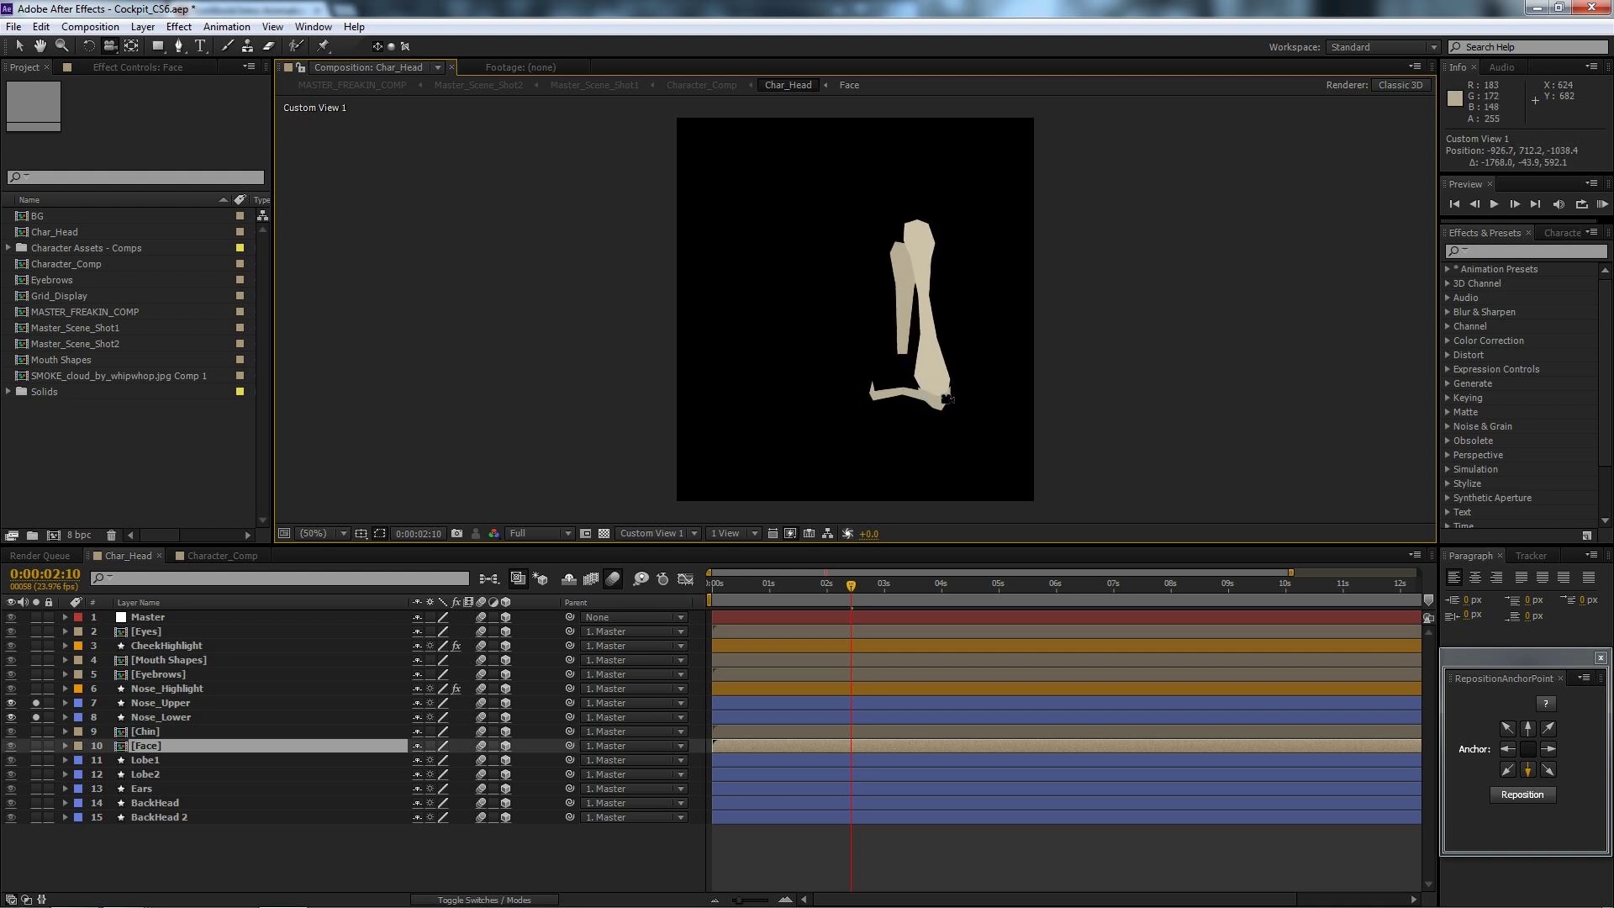
left_click_drag(916, 379, 743, 382)
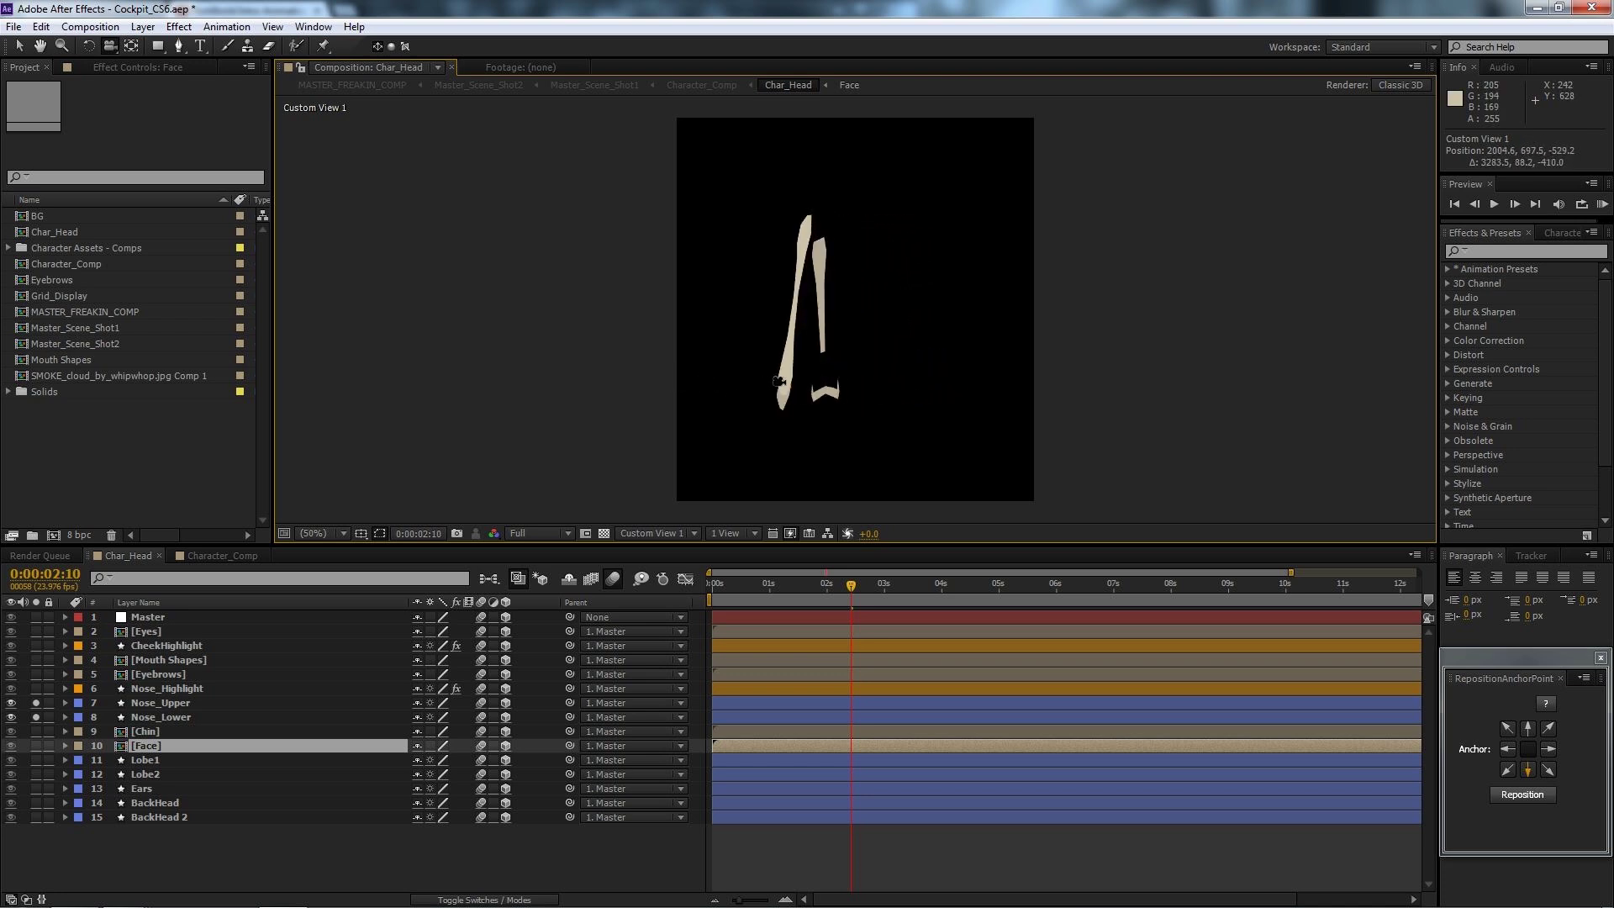
left_click_drag(782, 387, 639, 388)
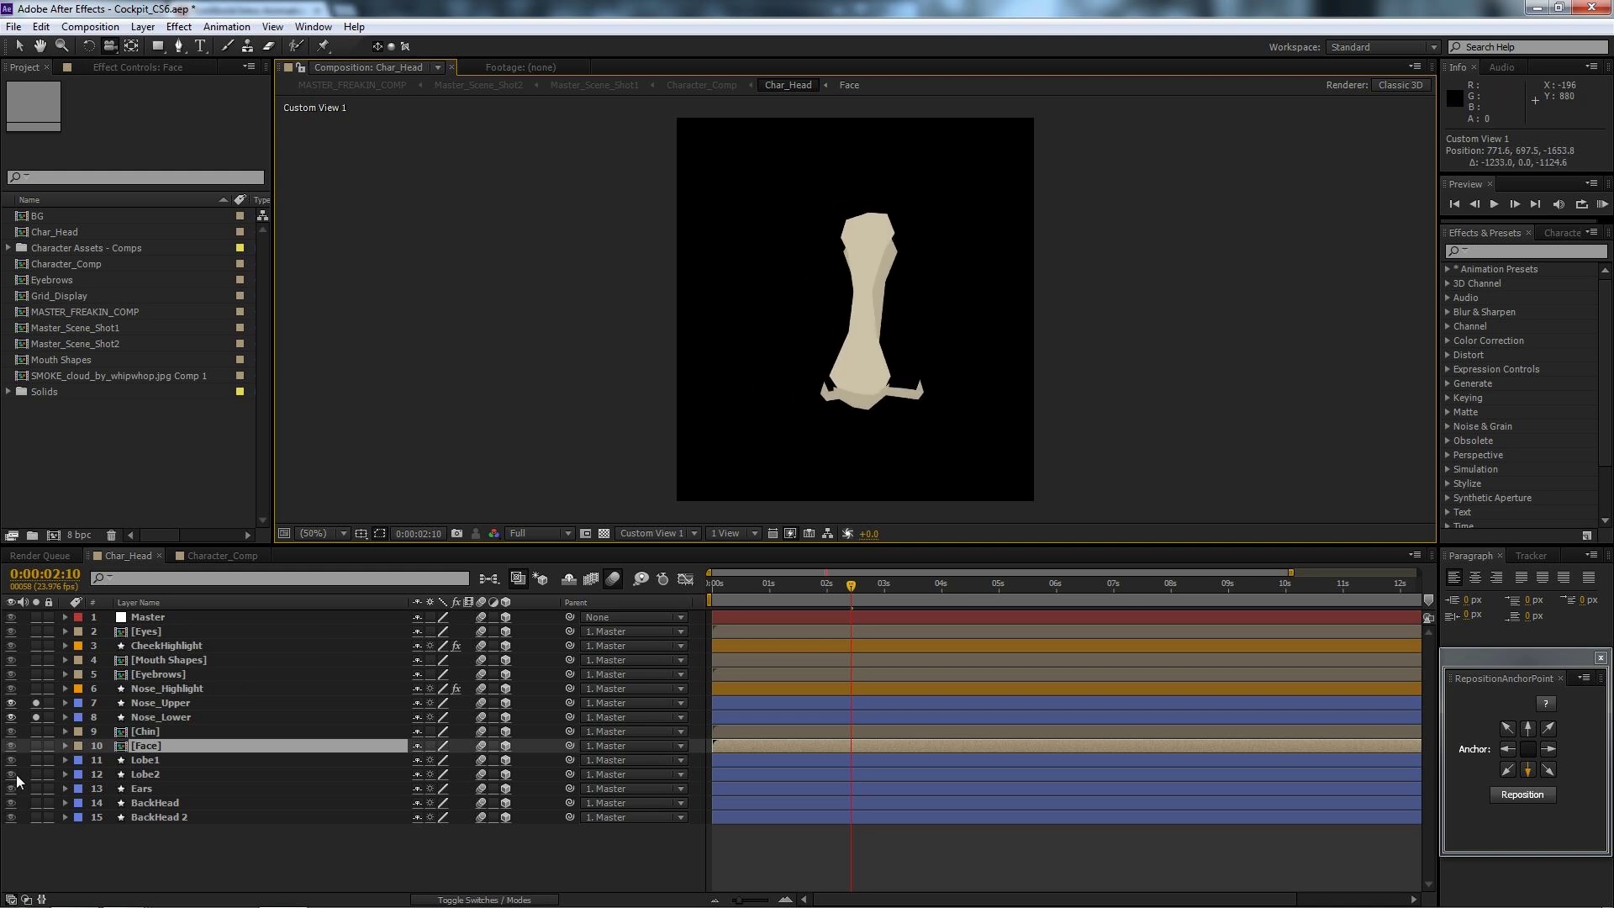
Solo the Chin, Face, lobe, ear and back-of-head layers again, and inspect how the nose sits on the face.
left_click_drag(35, 745, 32, 816)
left_click_drag(851, 408, 875, 252)
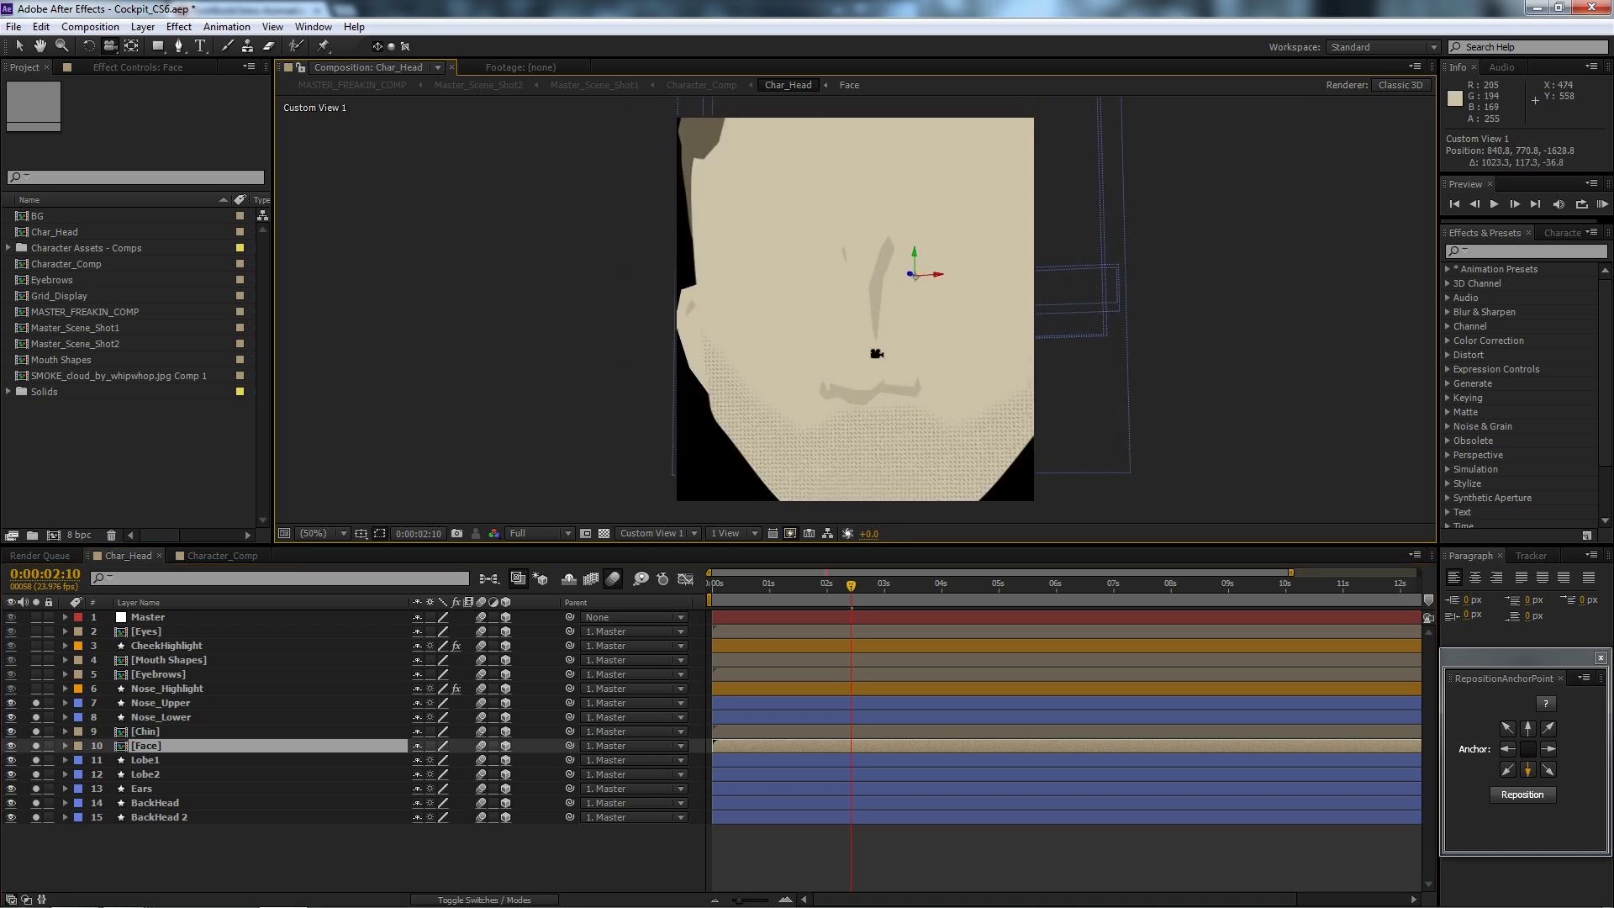
left_click_drag(857, 411, 915, 407)
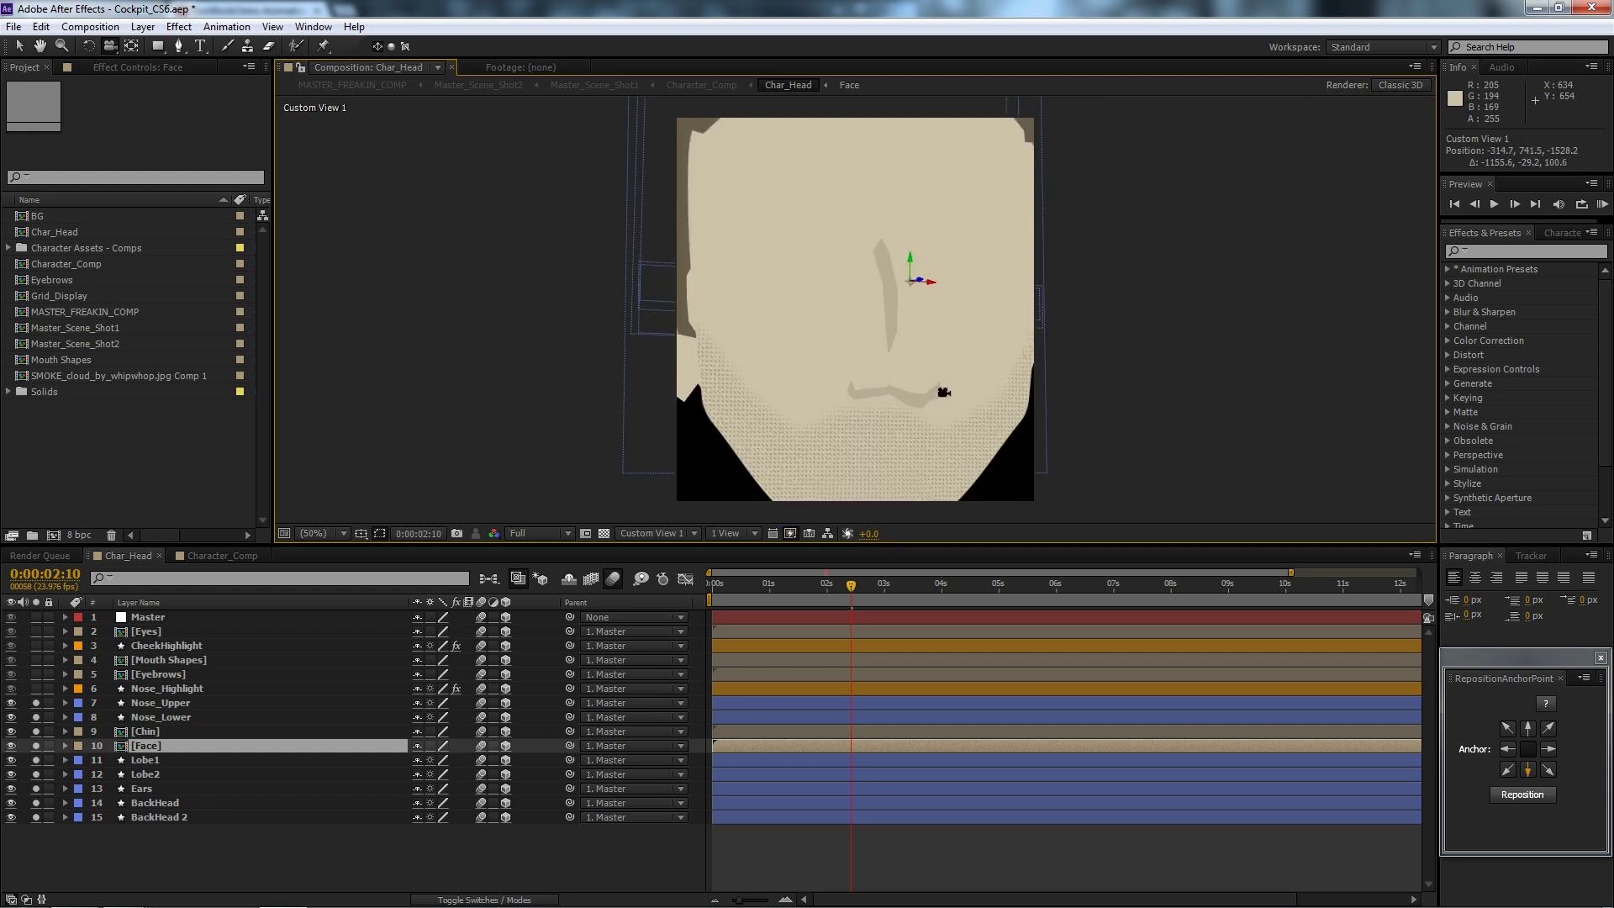
left_click_drag(897, 397, 839, 399)
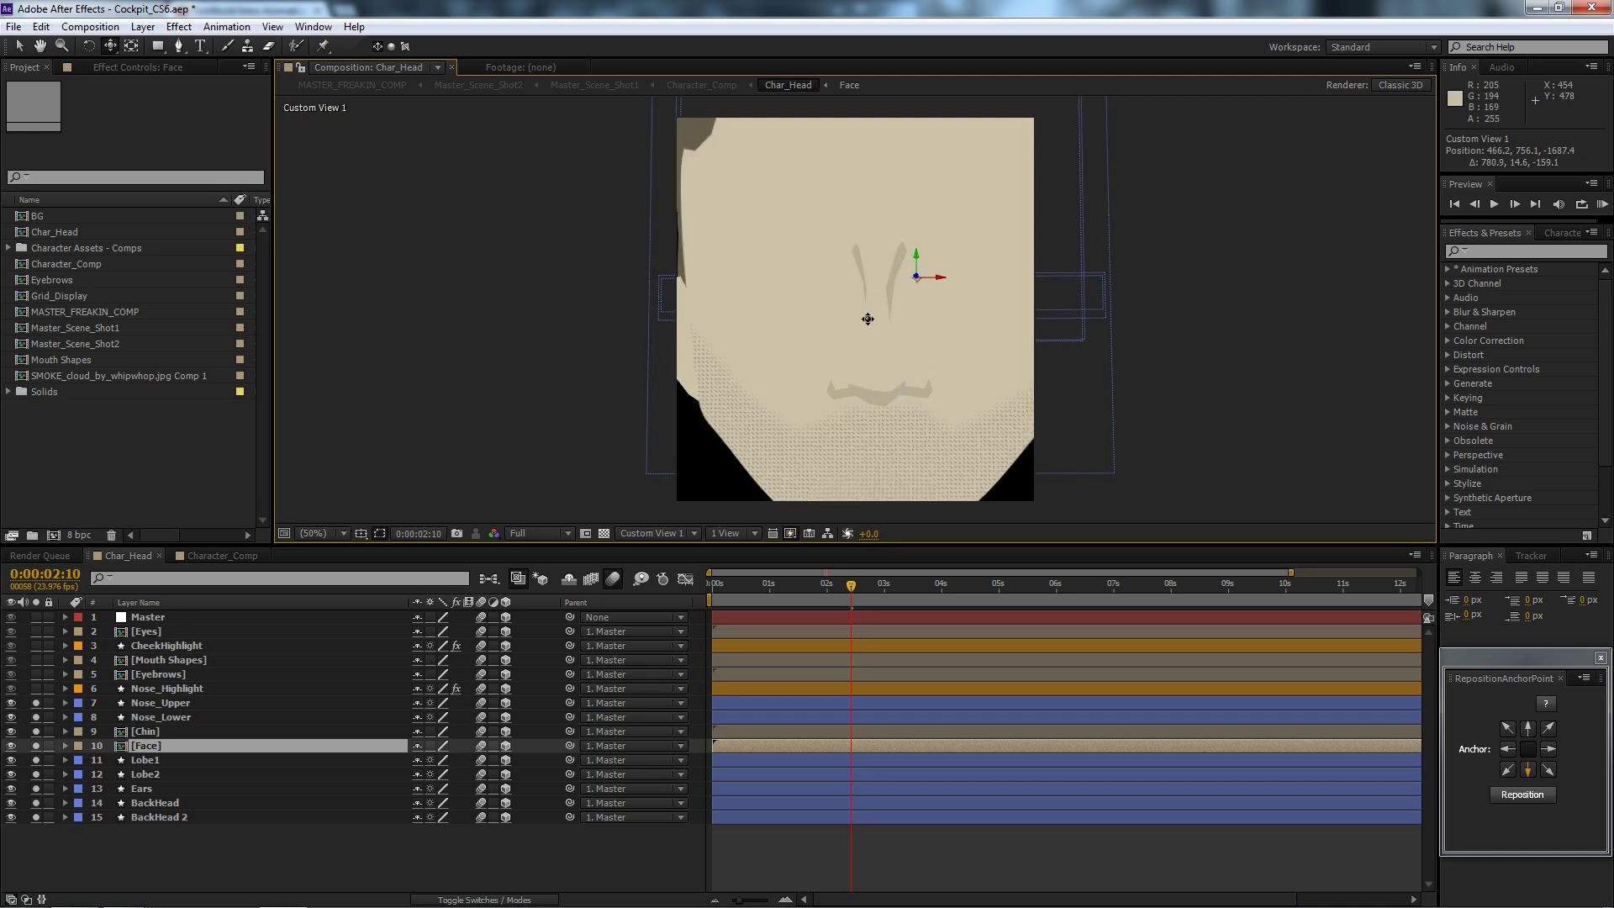
left_click_drag(868, 320, 829, 902)
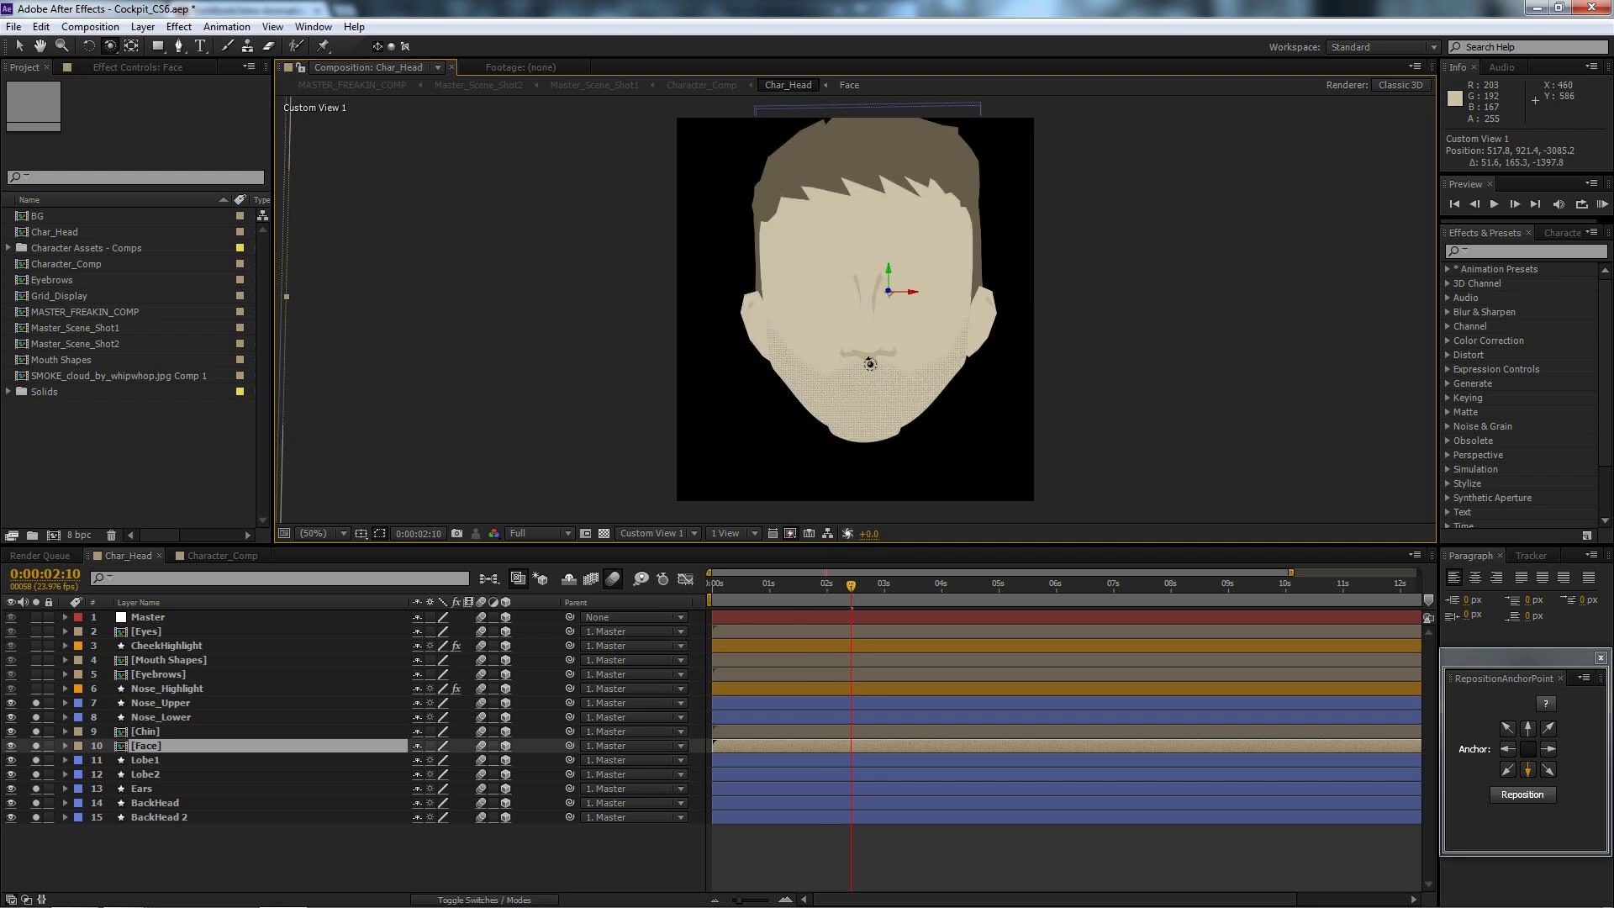
left_click_drag(871, 359, 852, 404)
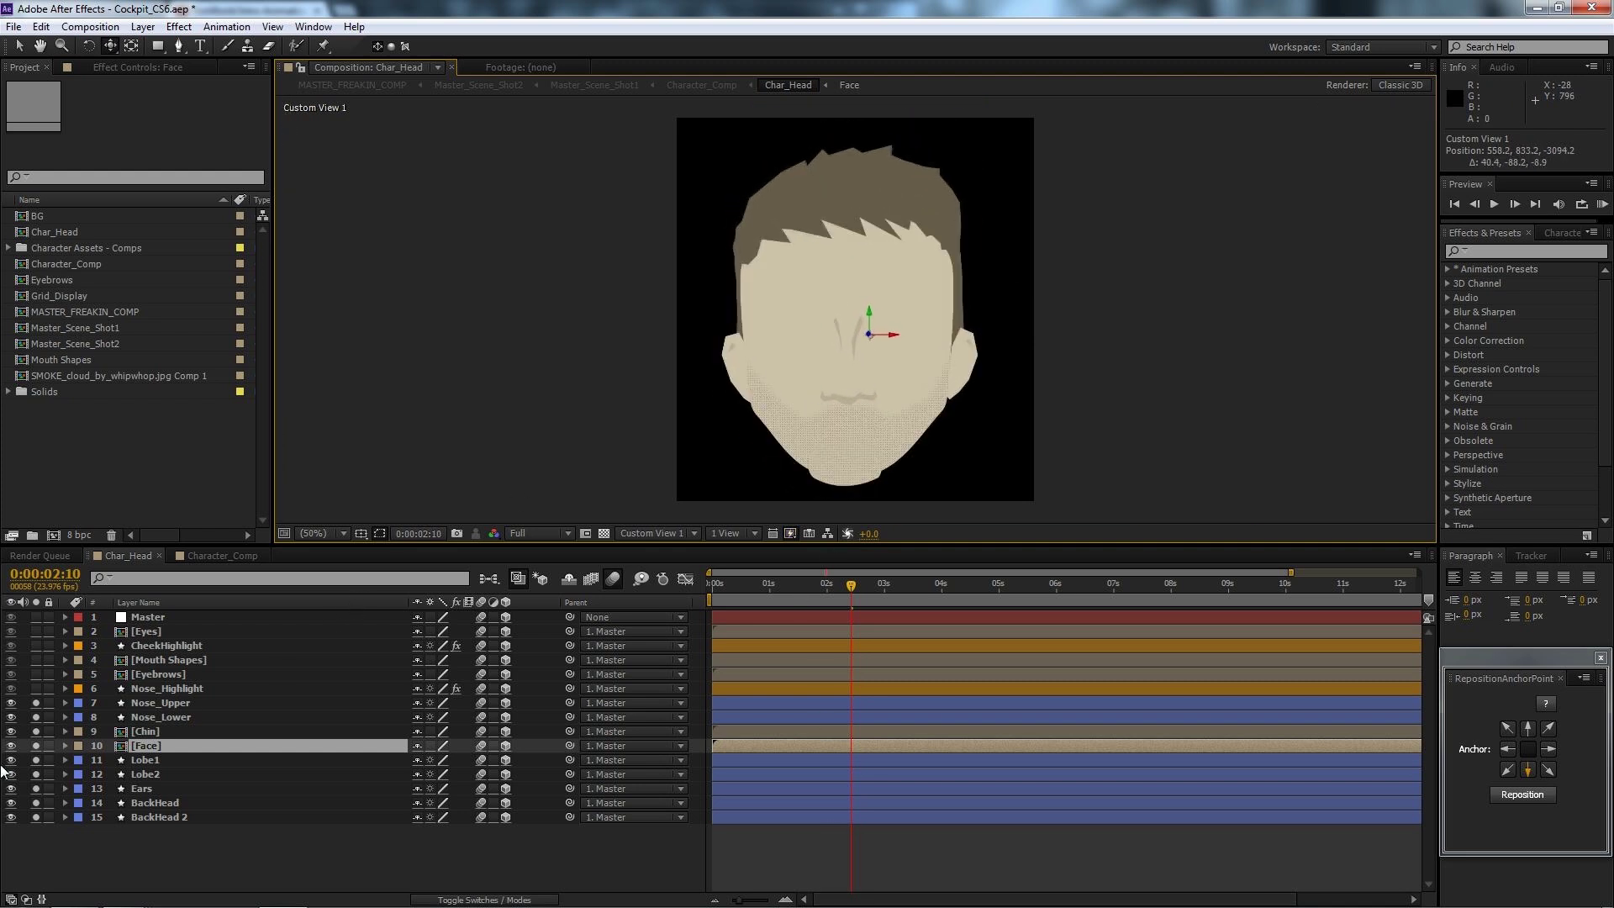
Add Nose_Highlight to the soloed layers, and briefly isolate it to inspect the highlight on the nose tip.
left_click(36, 689)
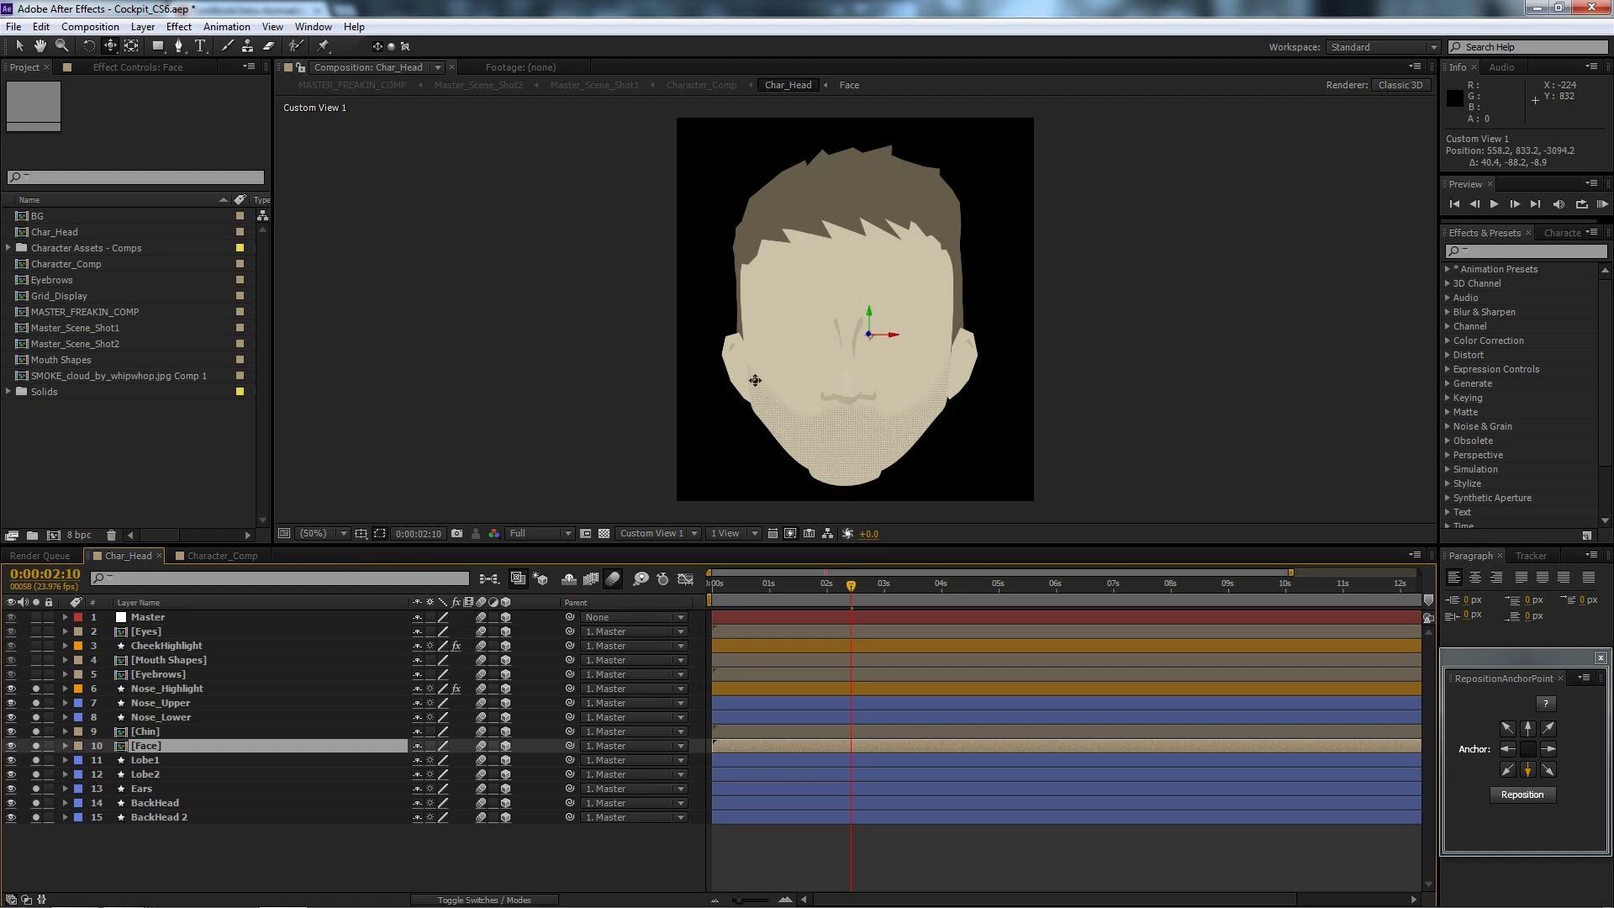
left_click_drag(858, 402, 860, 313)
left_click(153, 691)
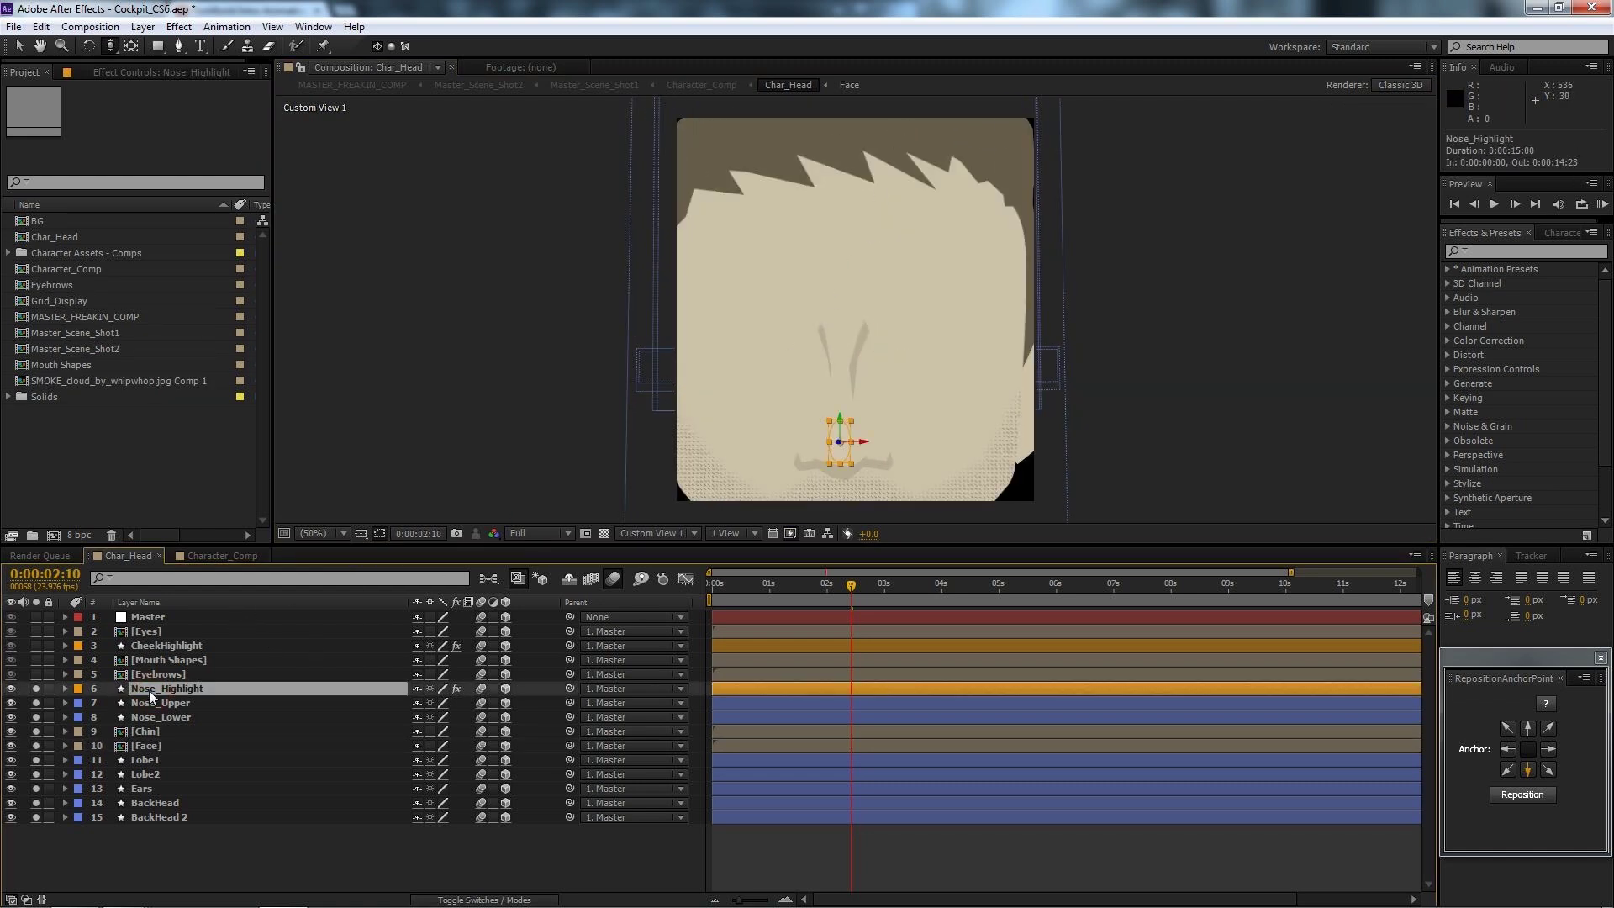
left_click_drag(37, 703, 38, 817)
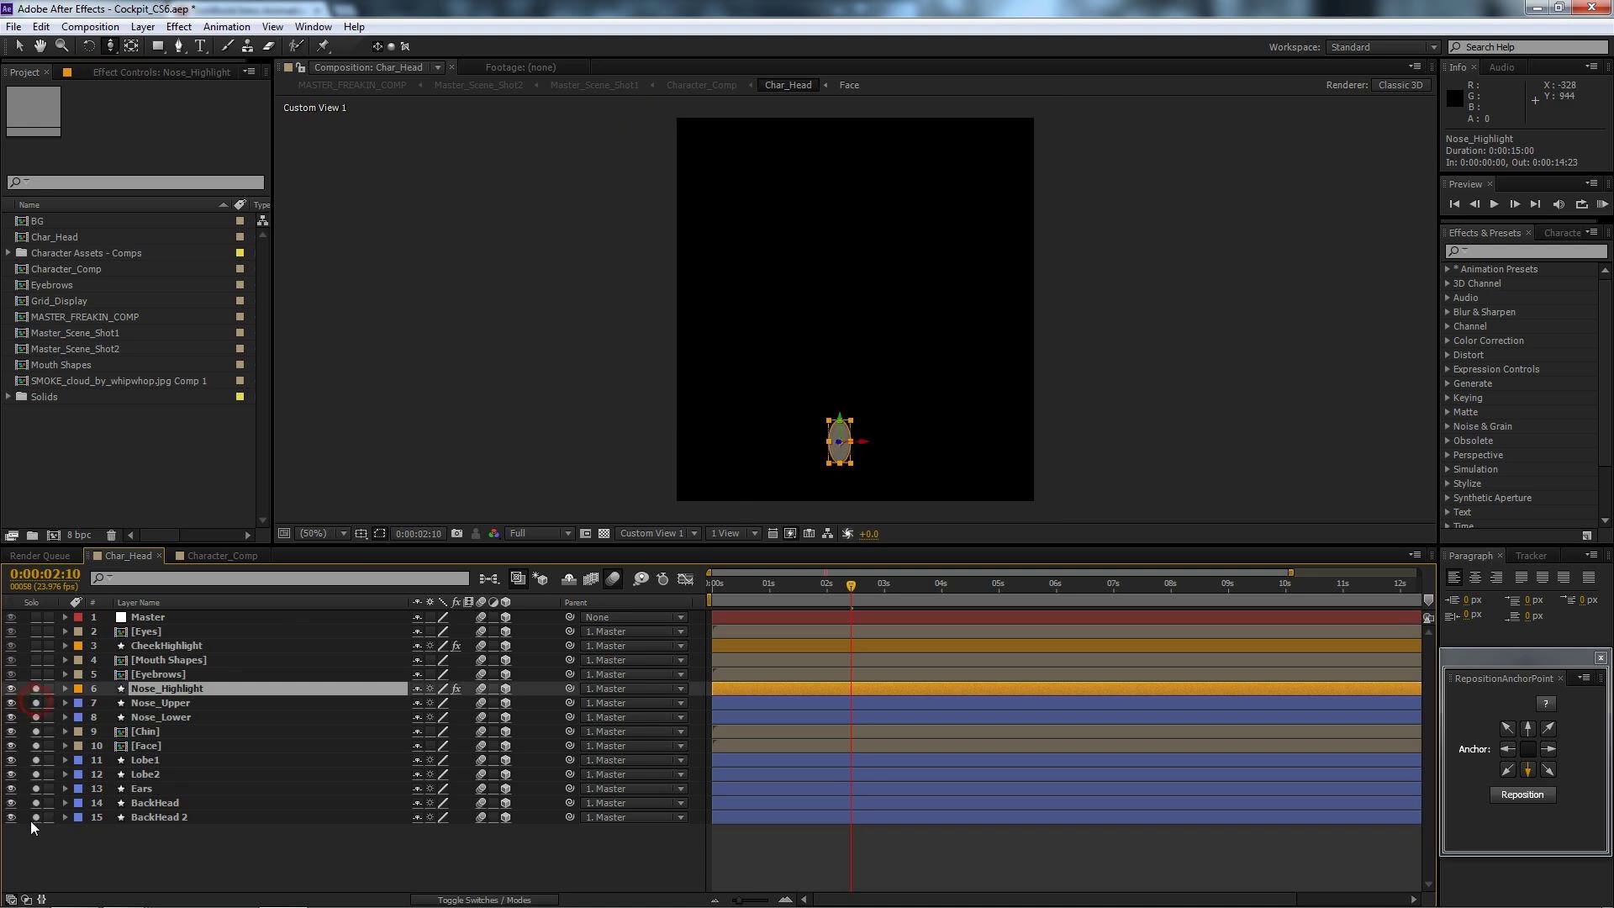
left_click(139, 839)
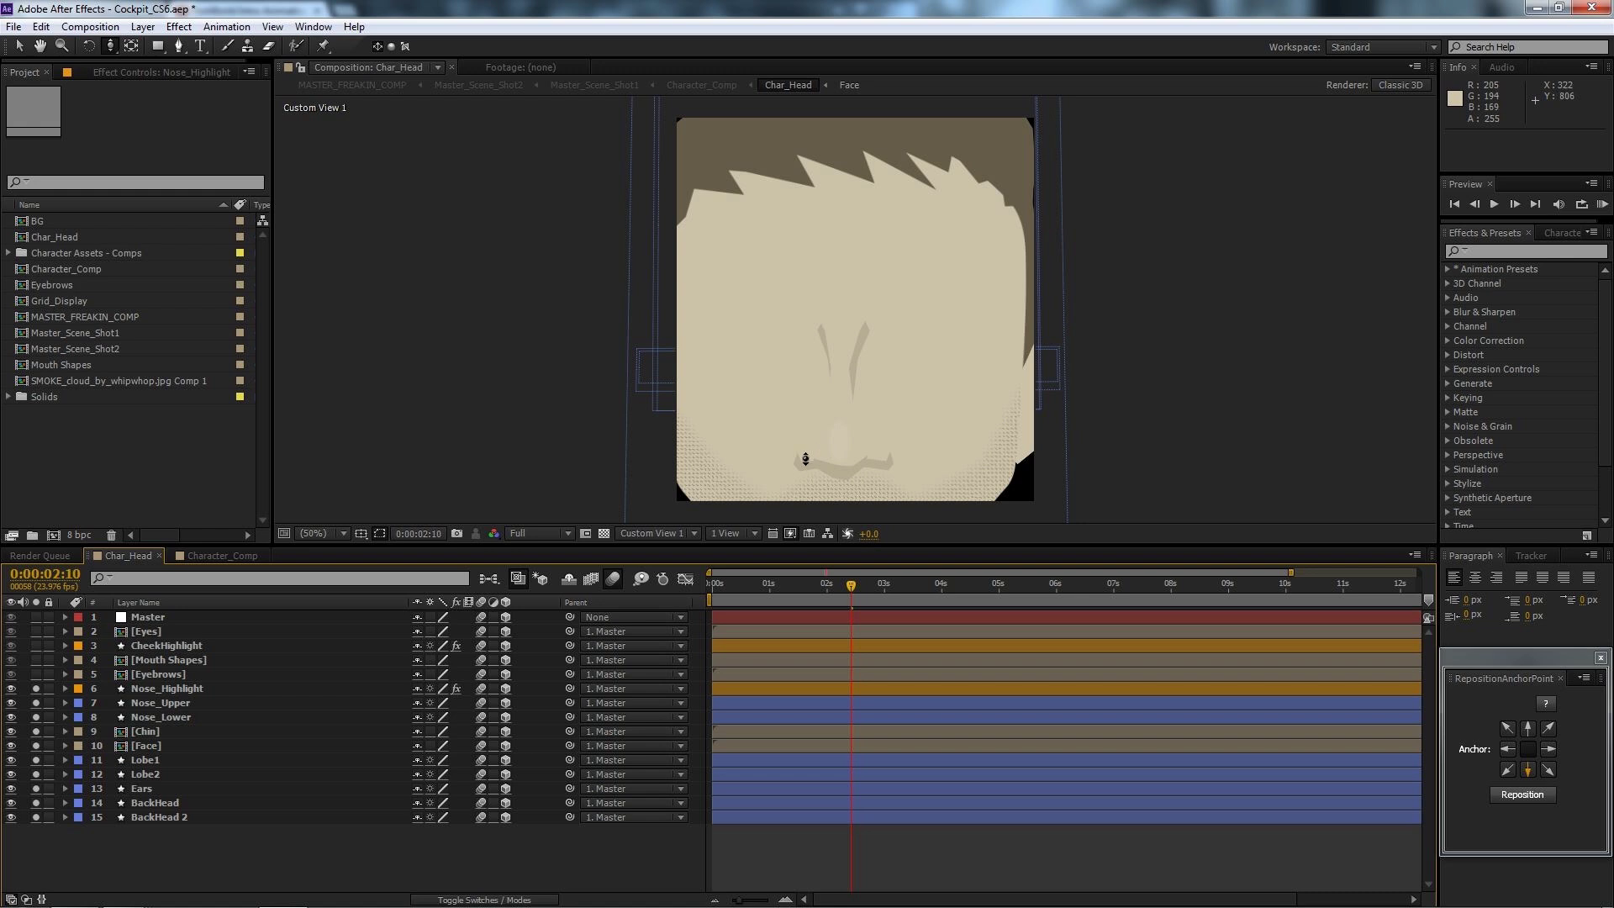
Add the Eyebrows layer to the soloed layers and view the whole head from the front and at an angle.
left_click(36, 674)
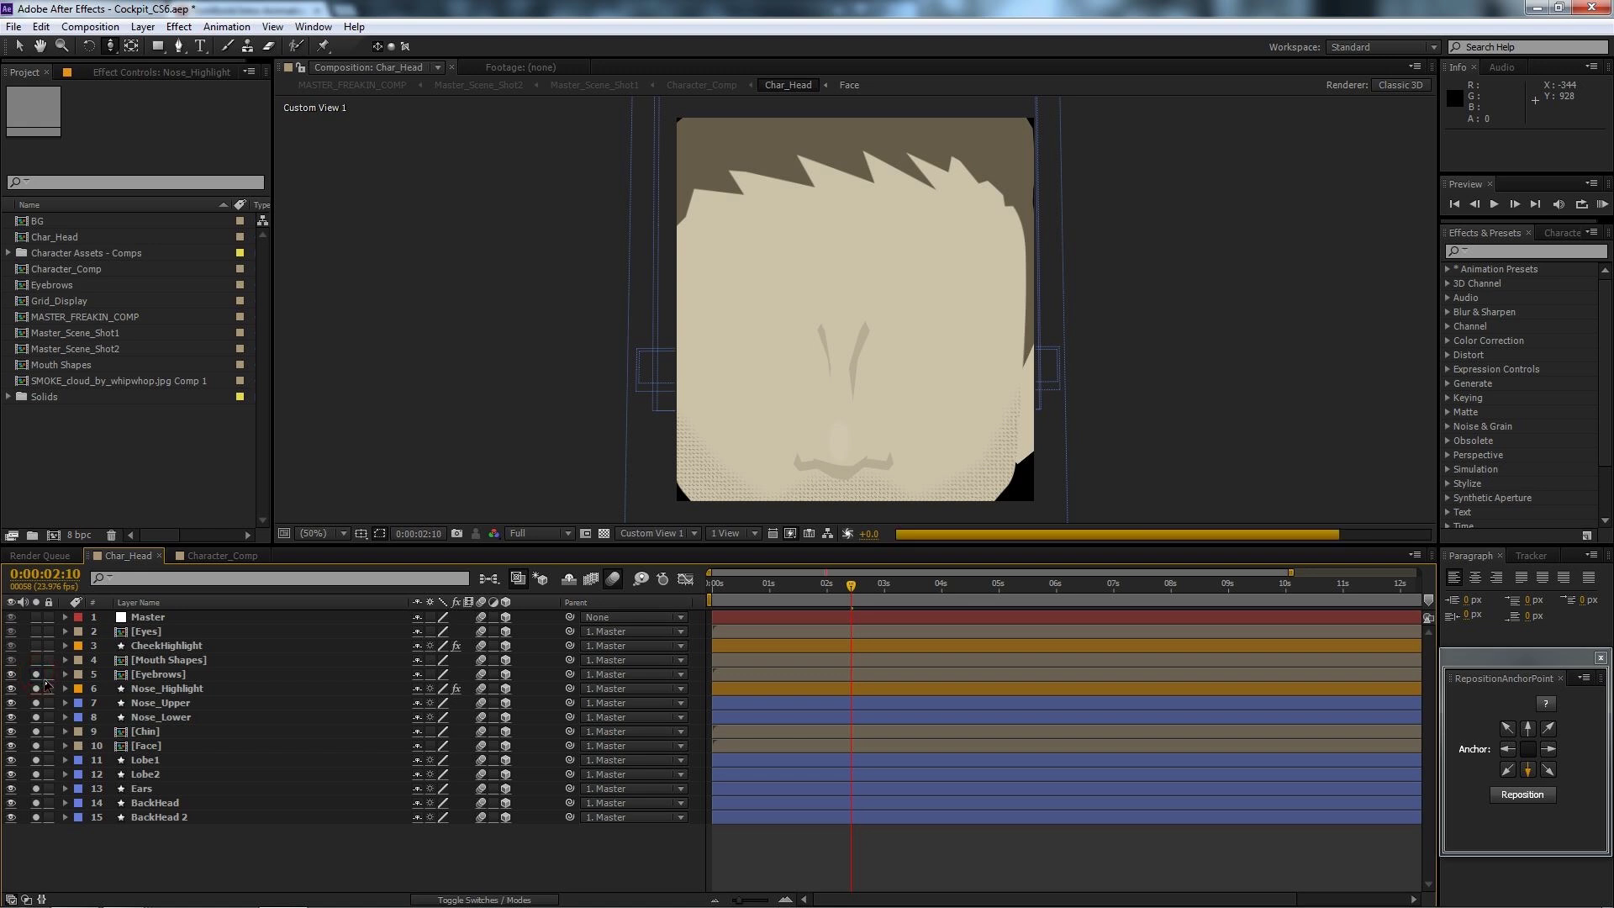
key("c")
left_click_drag(812, 386, 774, 807)
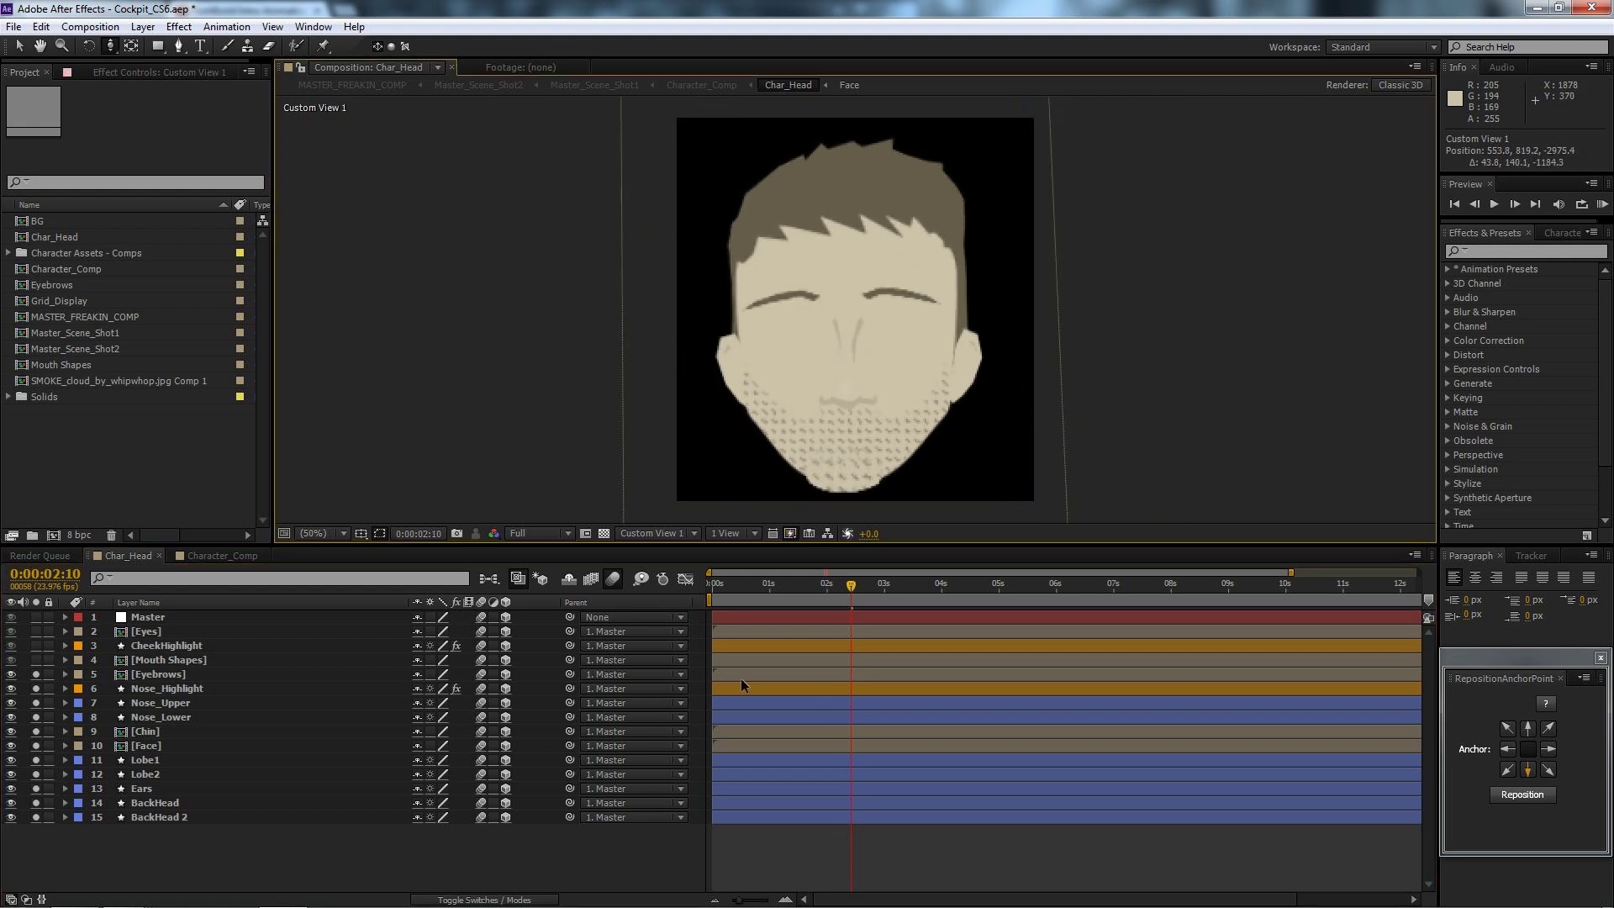
key("c")
left_click_drag(859, 421, 992, 424)
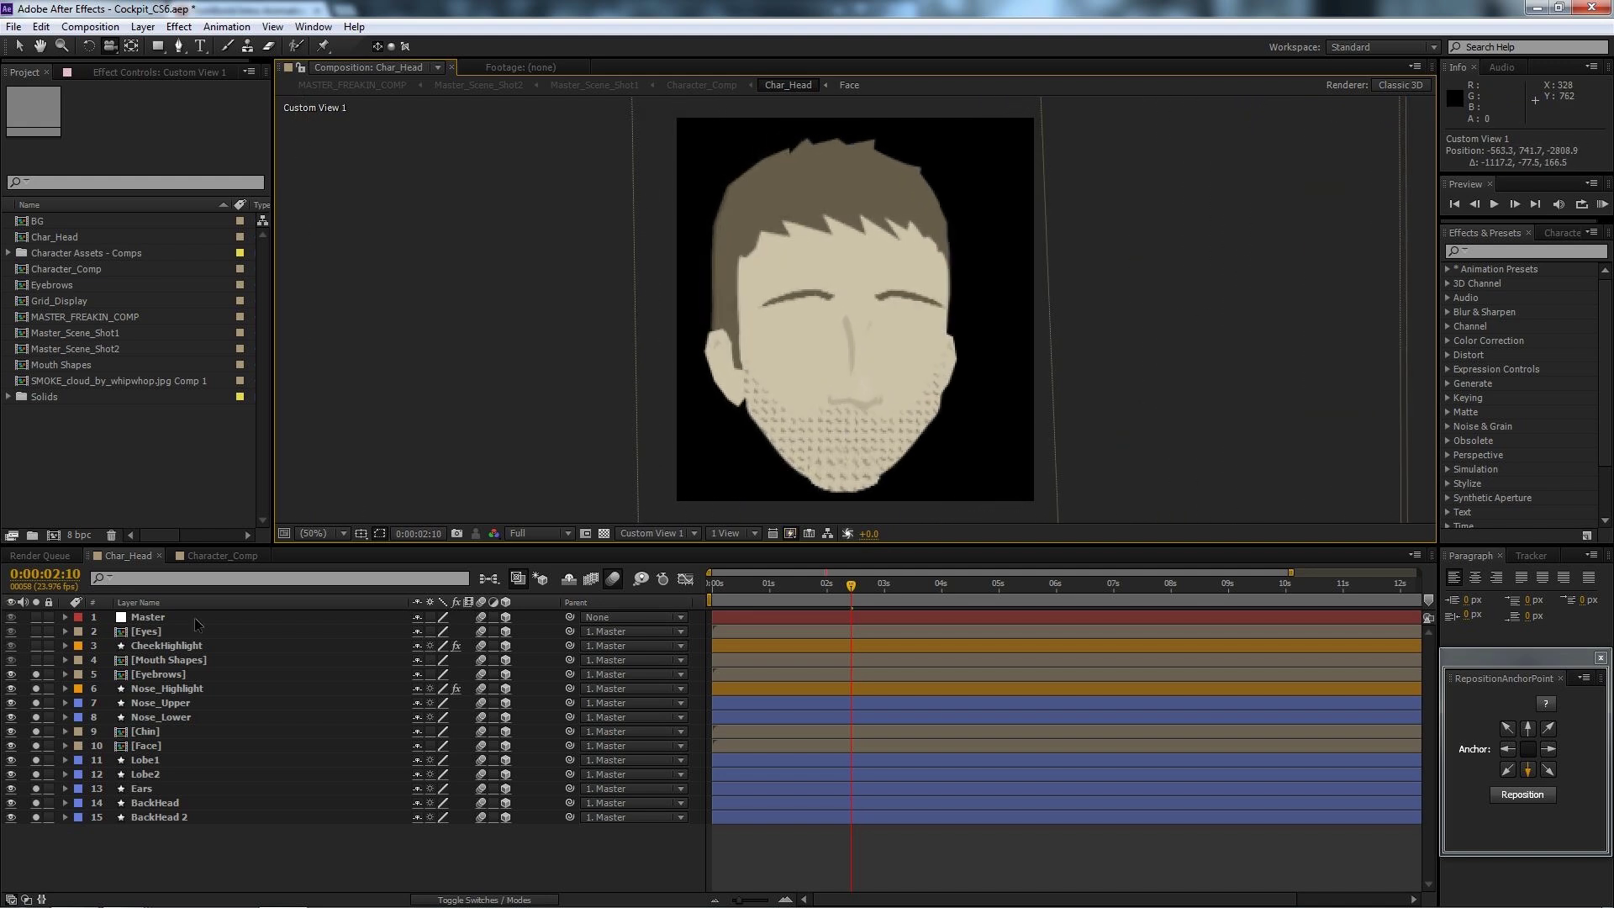
Add the Mouth Shapes layer to the soloed layers and orbit to inspect its depth from the side.
left_click(143, 661)
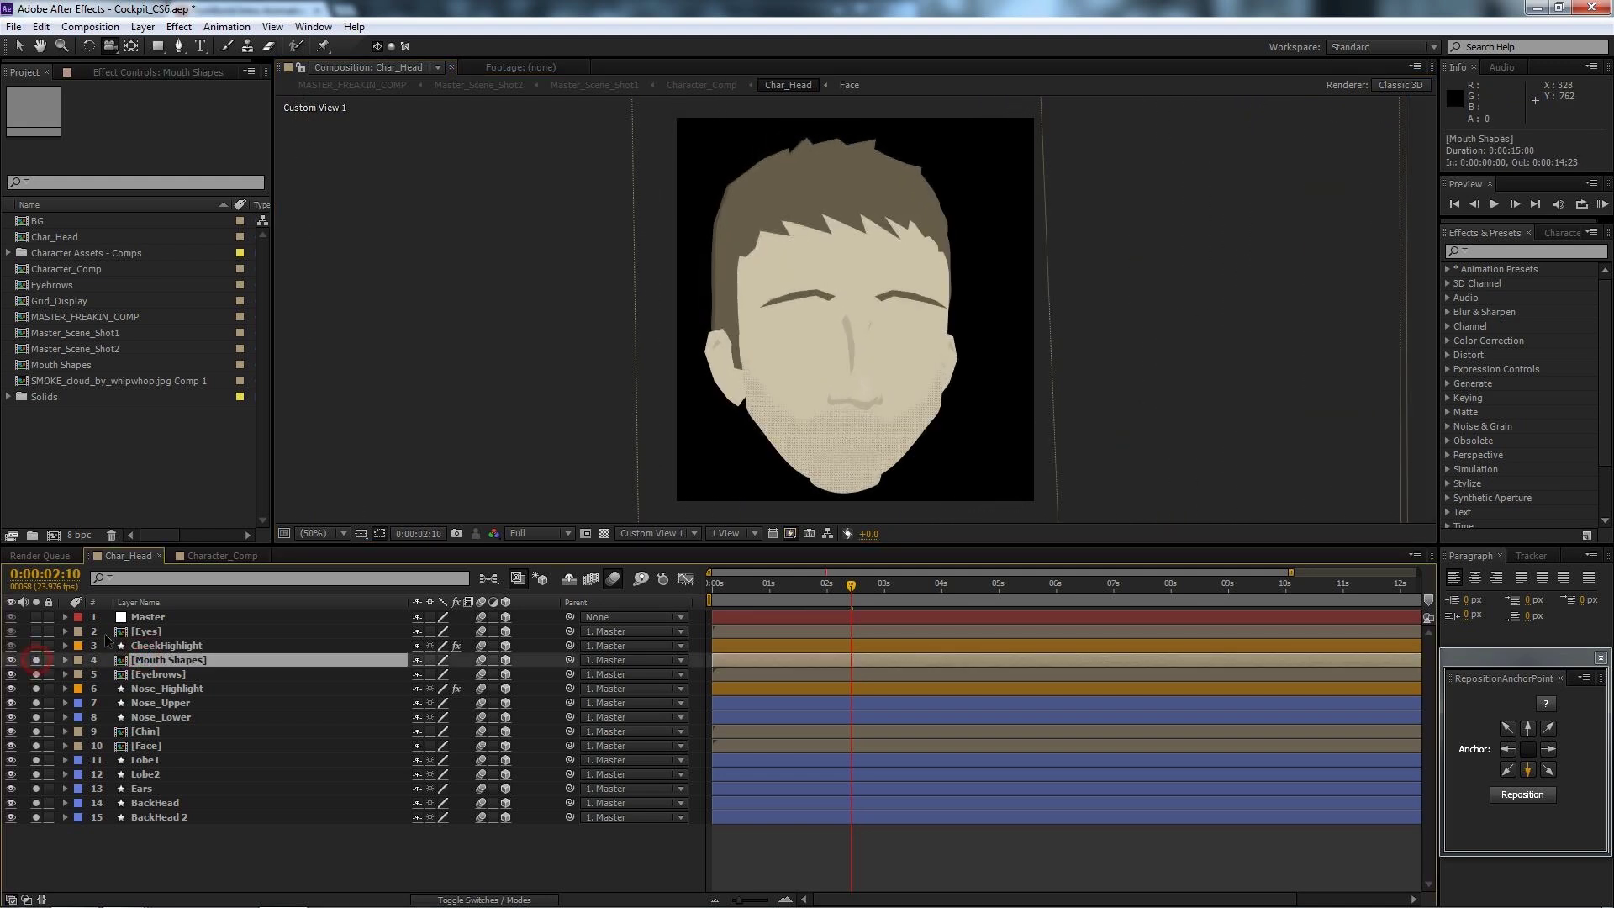
mouse_move(805, 380)
left_mouse_down()
mouse_move(892, 383)
mouse_move(761, 390)
mouse_move(806, 378)
left_mouse_up()
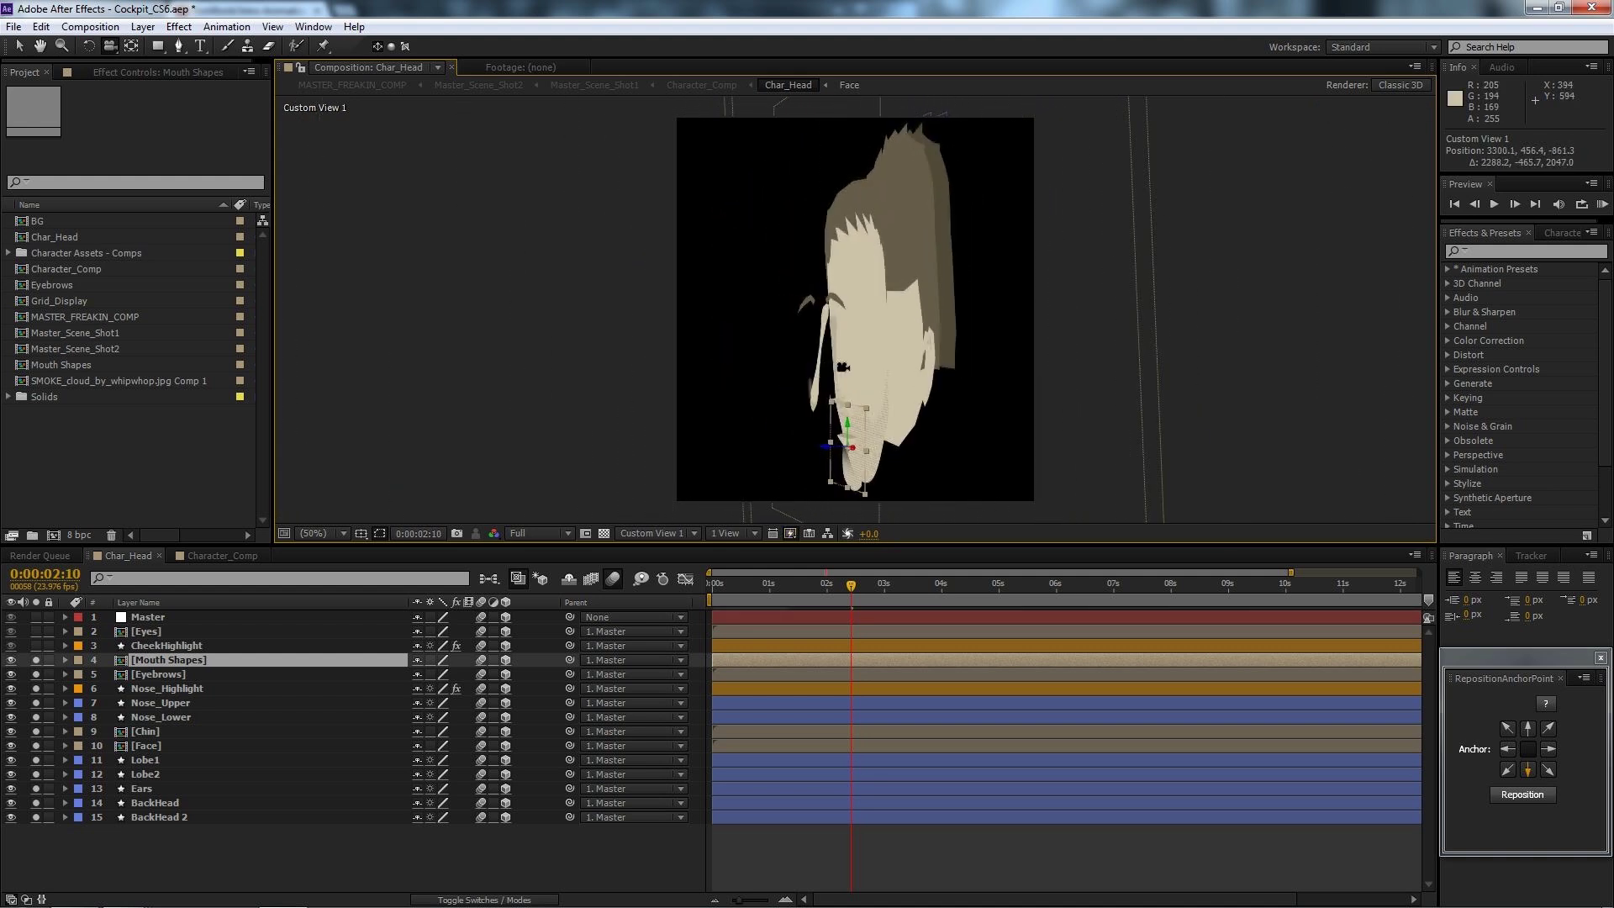
left_click_drag(847, 356, 824, 447)
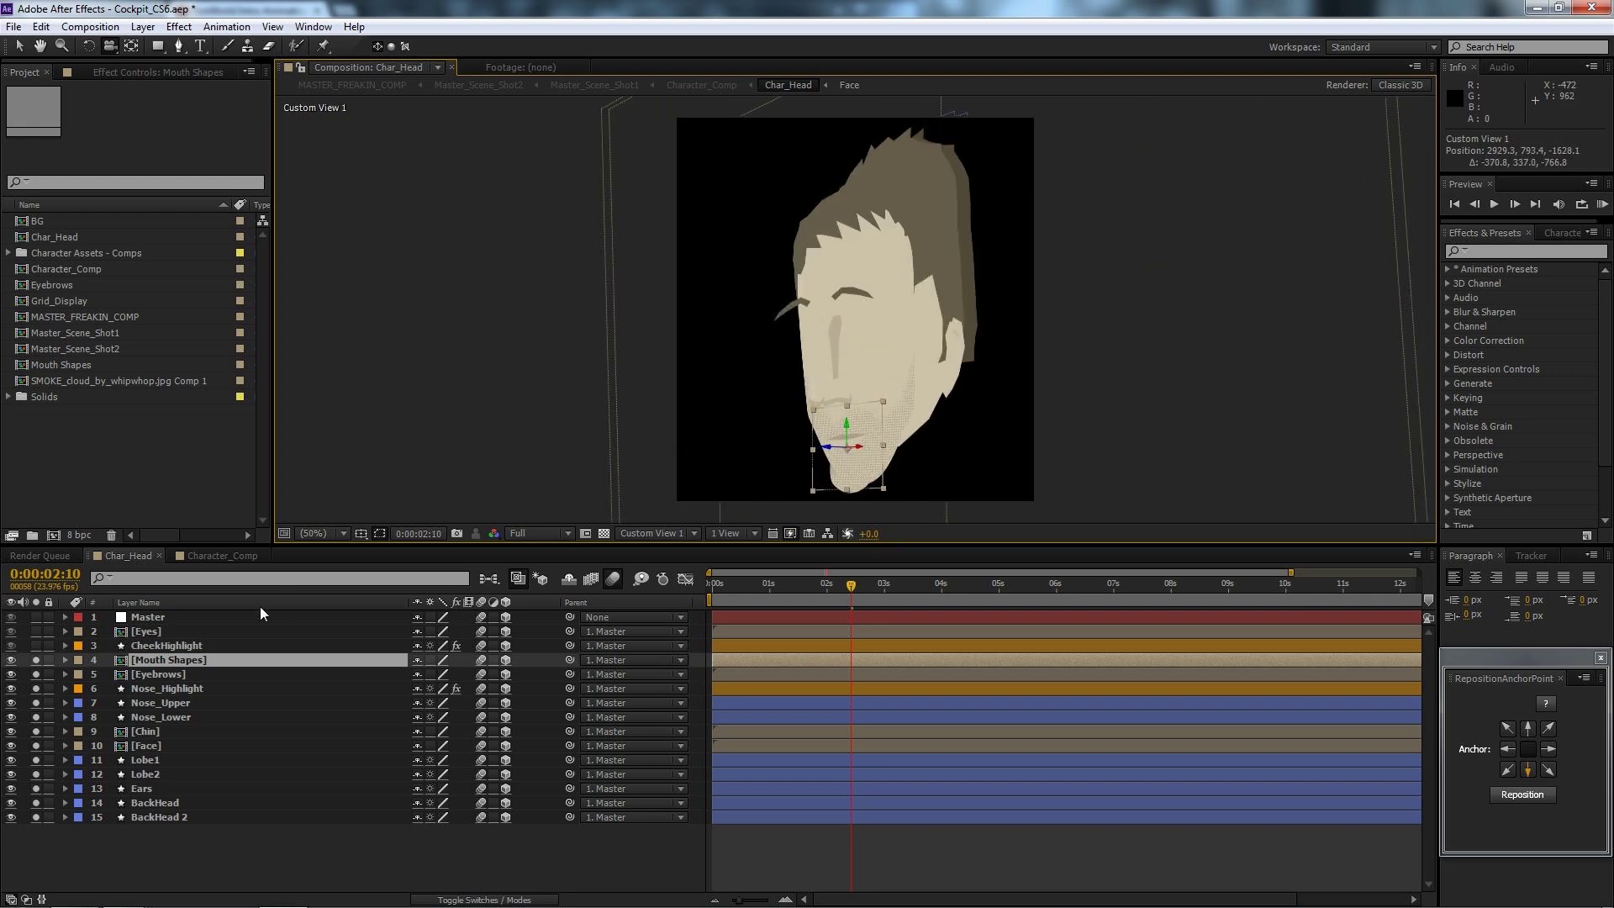
Review the mouth drawings inside the Mouth Shapes composition, and return to Char_Head to view the mouth at 0:00:00:14.
double_click(195, 659)
left_click(705, 584)
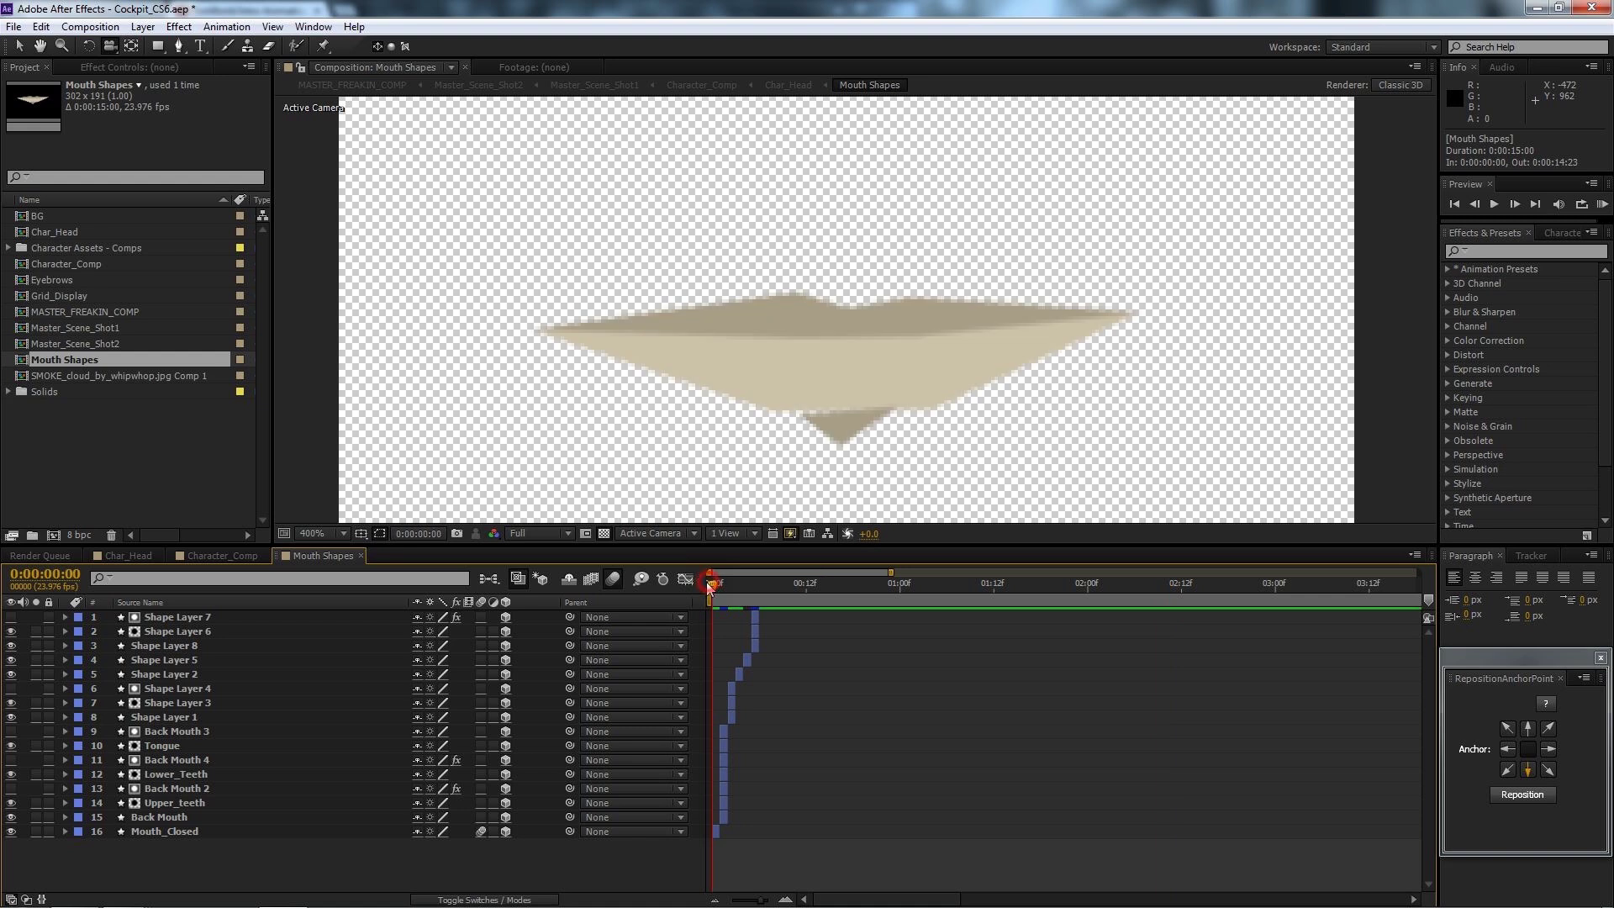
mouse_move(703, 585)
left_mouse_down()
mouse_move(745, 593)
mouse_move(672, 593)
left_mouse_up()
left_click(359, 557)
left_click(148, 555)
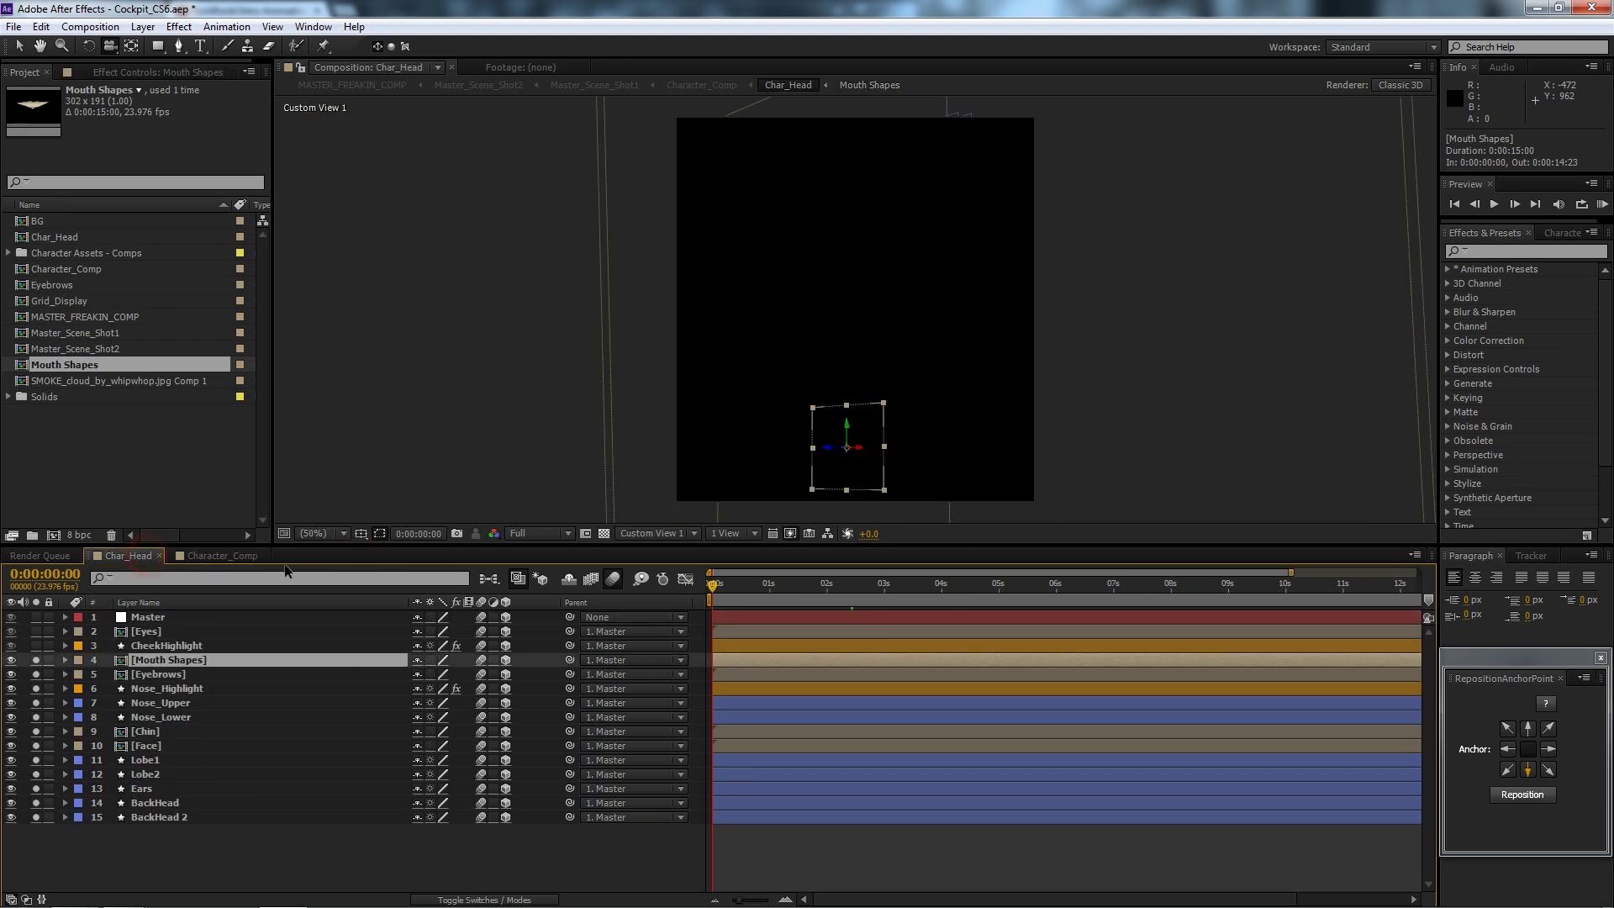
left_click_drag(712, 585, 746, 586)
left_click_drag(881, 406, 794, 413)
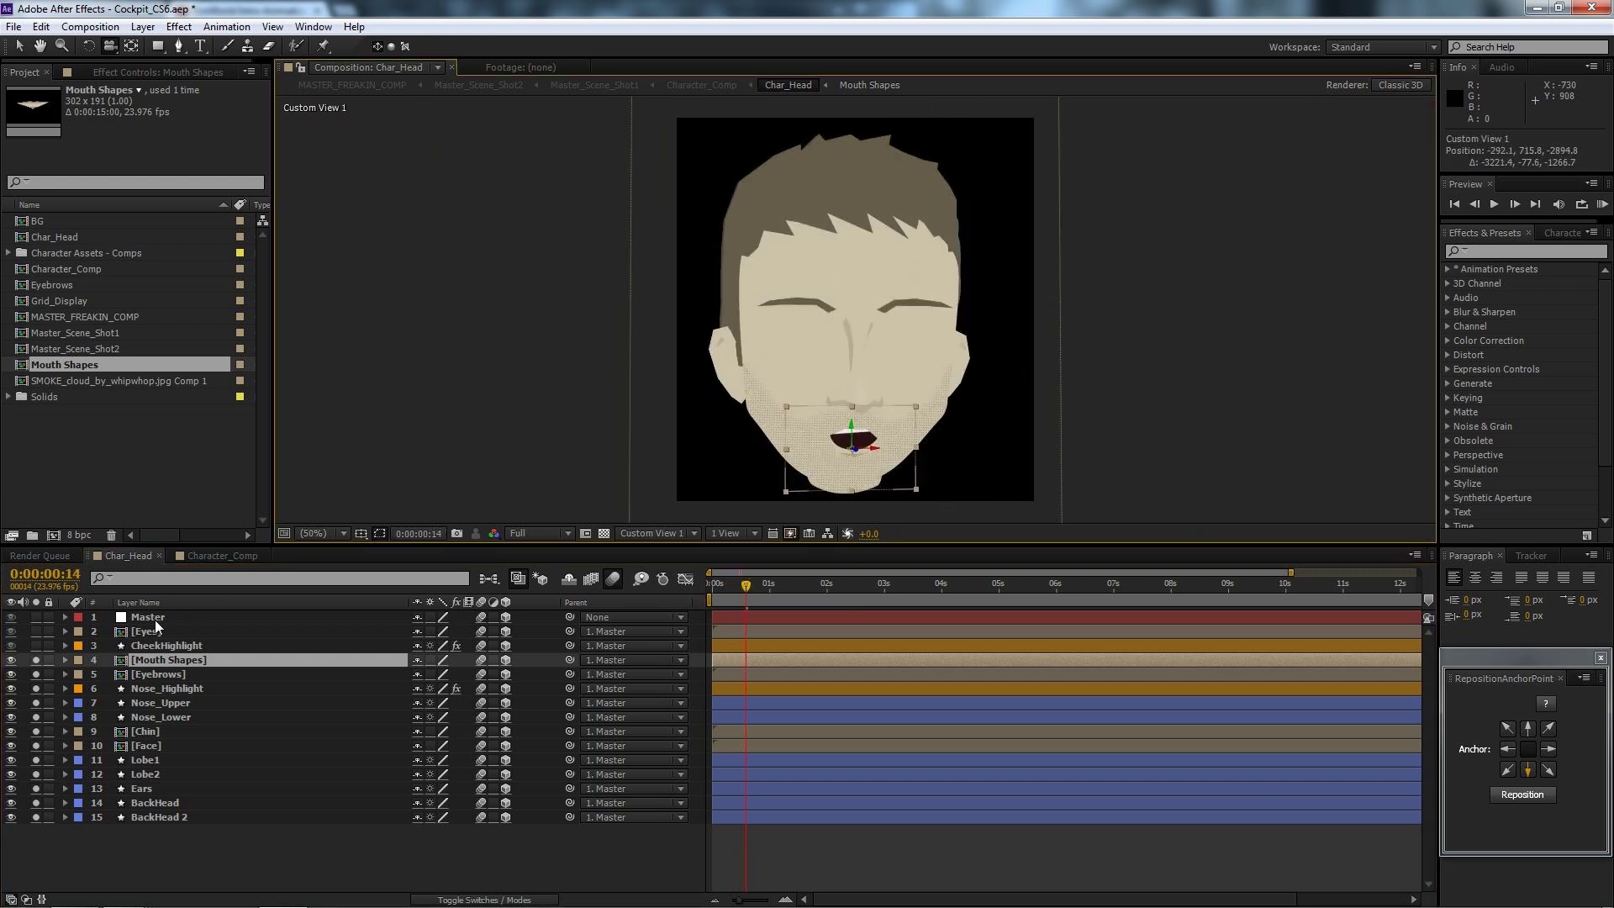
Add CheekHighlight to the soloed layers, briefly isolating it to show the two cheek highlights.
left_click(34, 646)
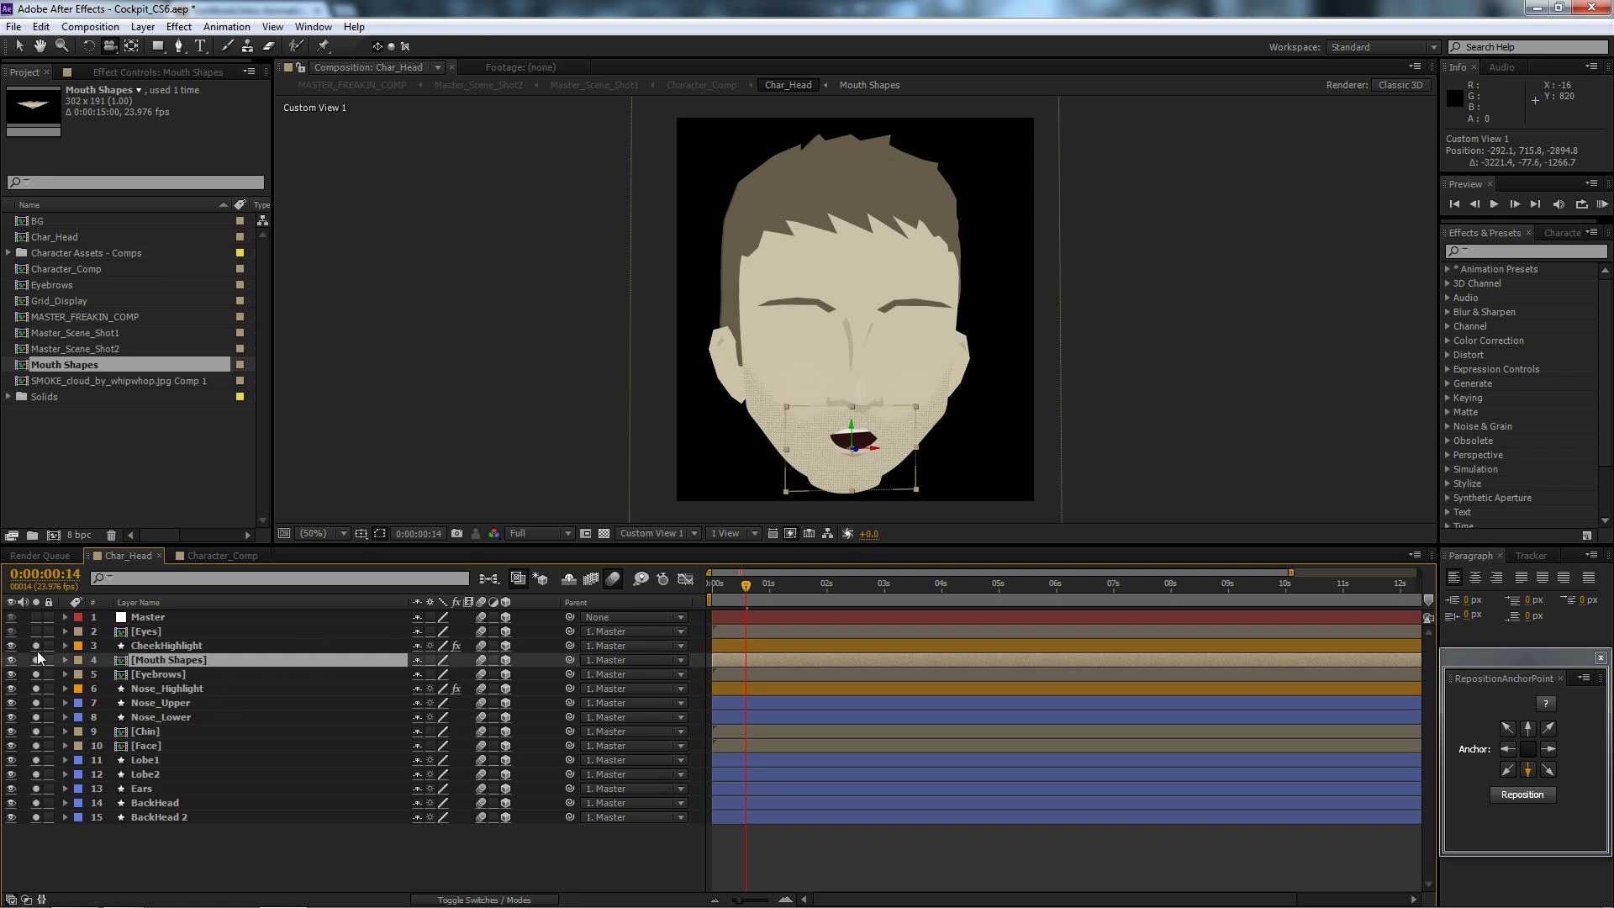
left_click_drag(37, 660, 37, 793)
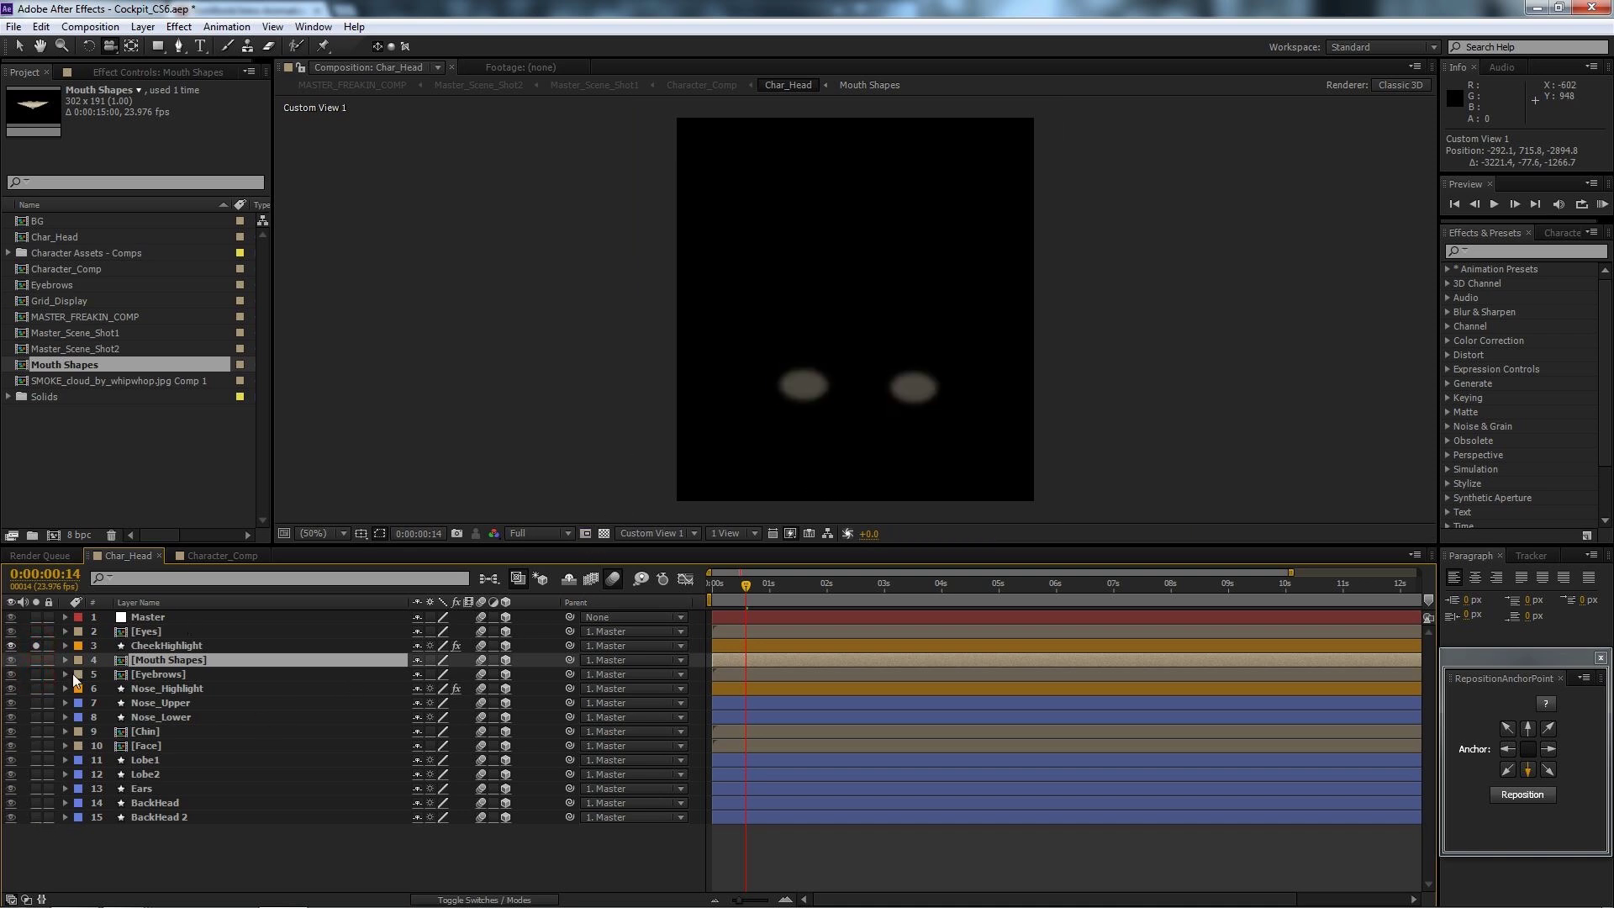
left_click(37, 644)
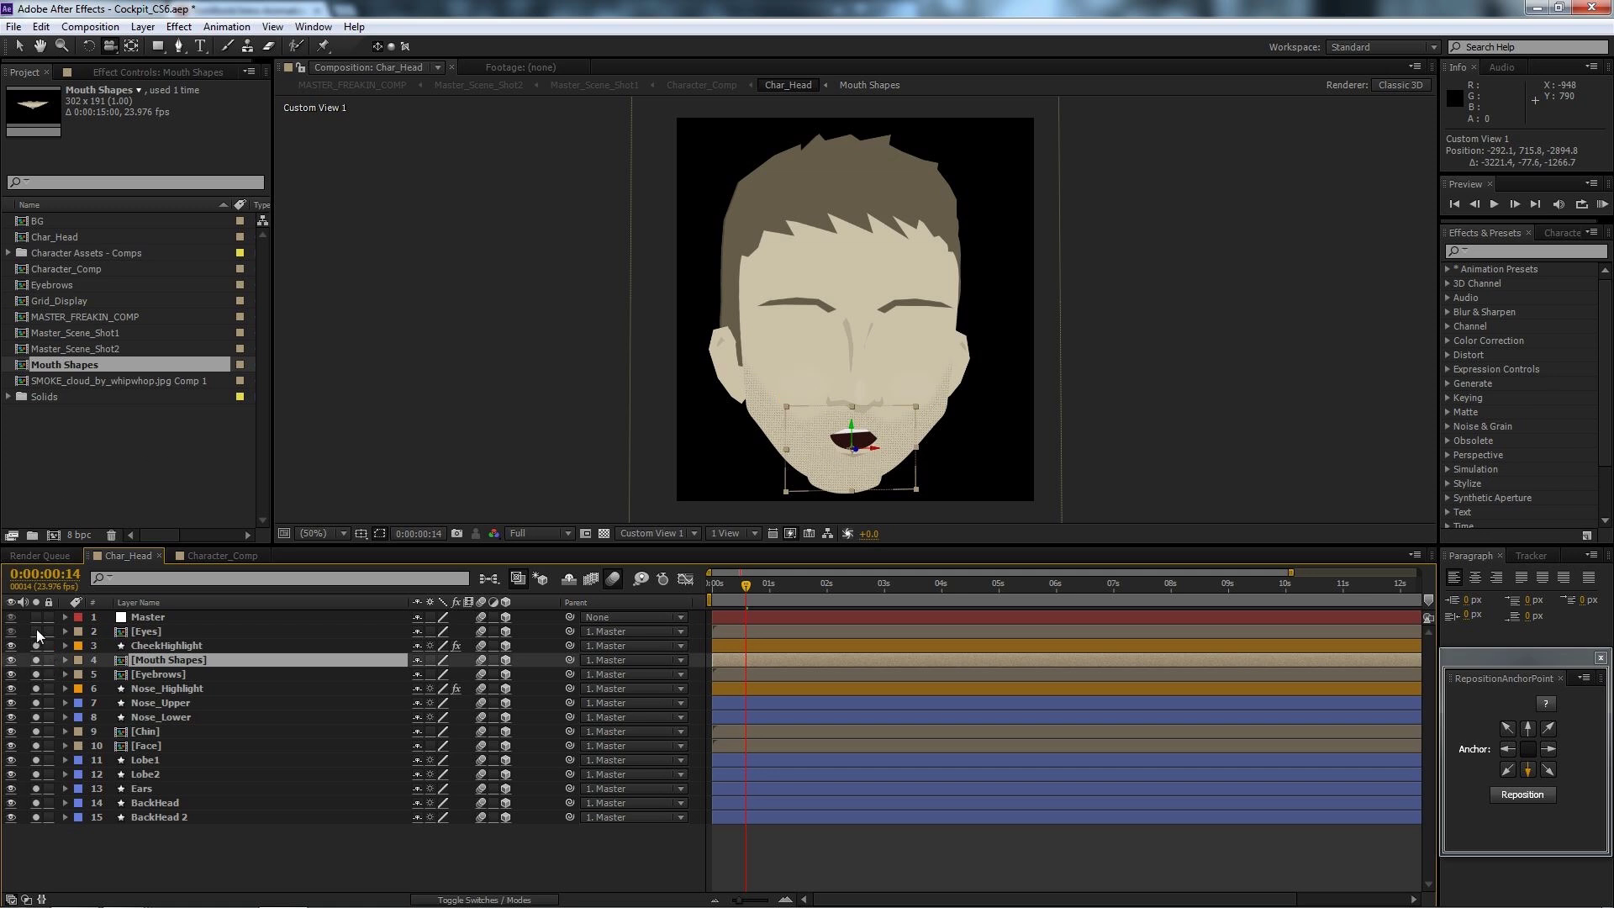
Add the Eyes layer to the soloed layers and examine the eyes' depth in a close-up from the side.
left_click_drag(35, 632, 36, 646)
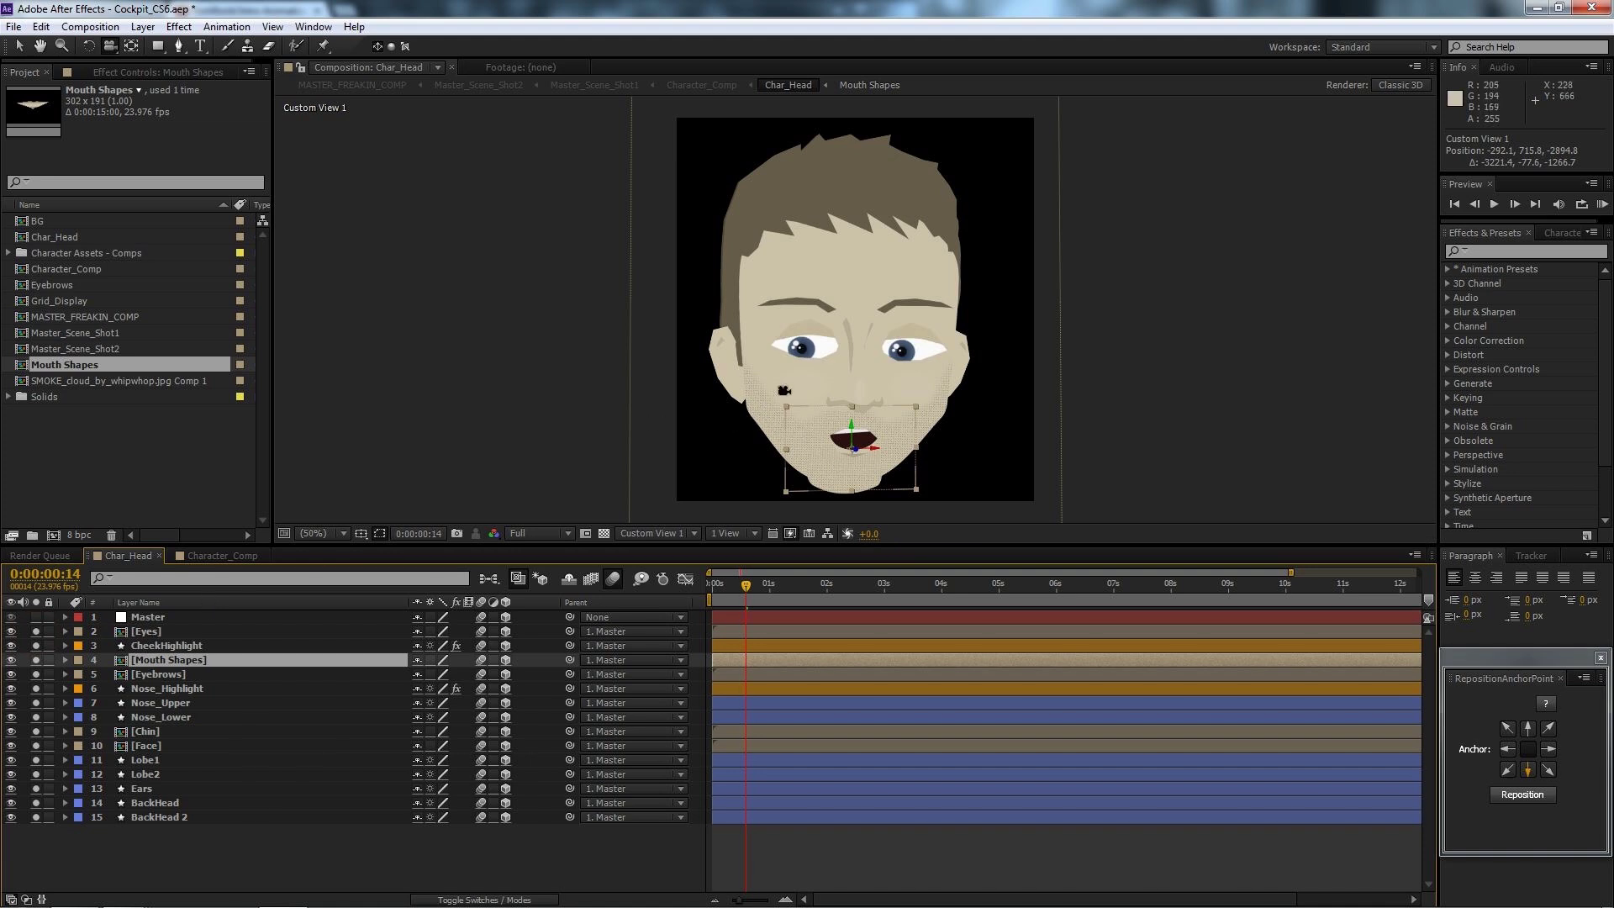
left_click_drag(831, 391, 912, 401)
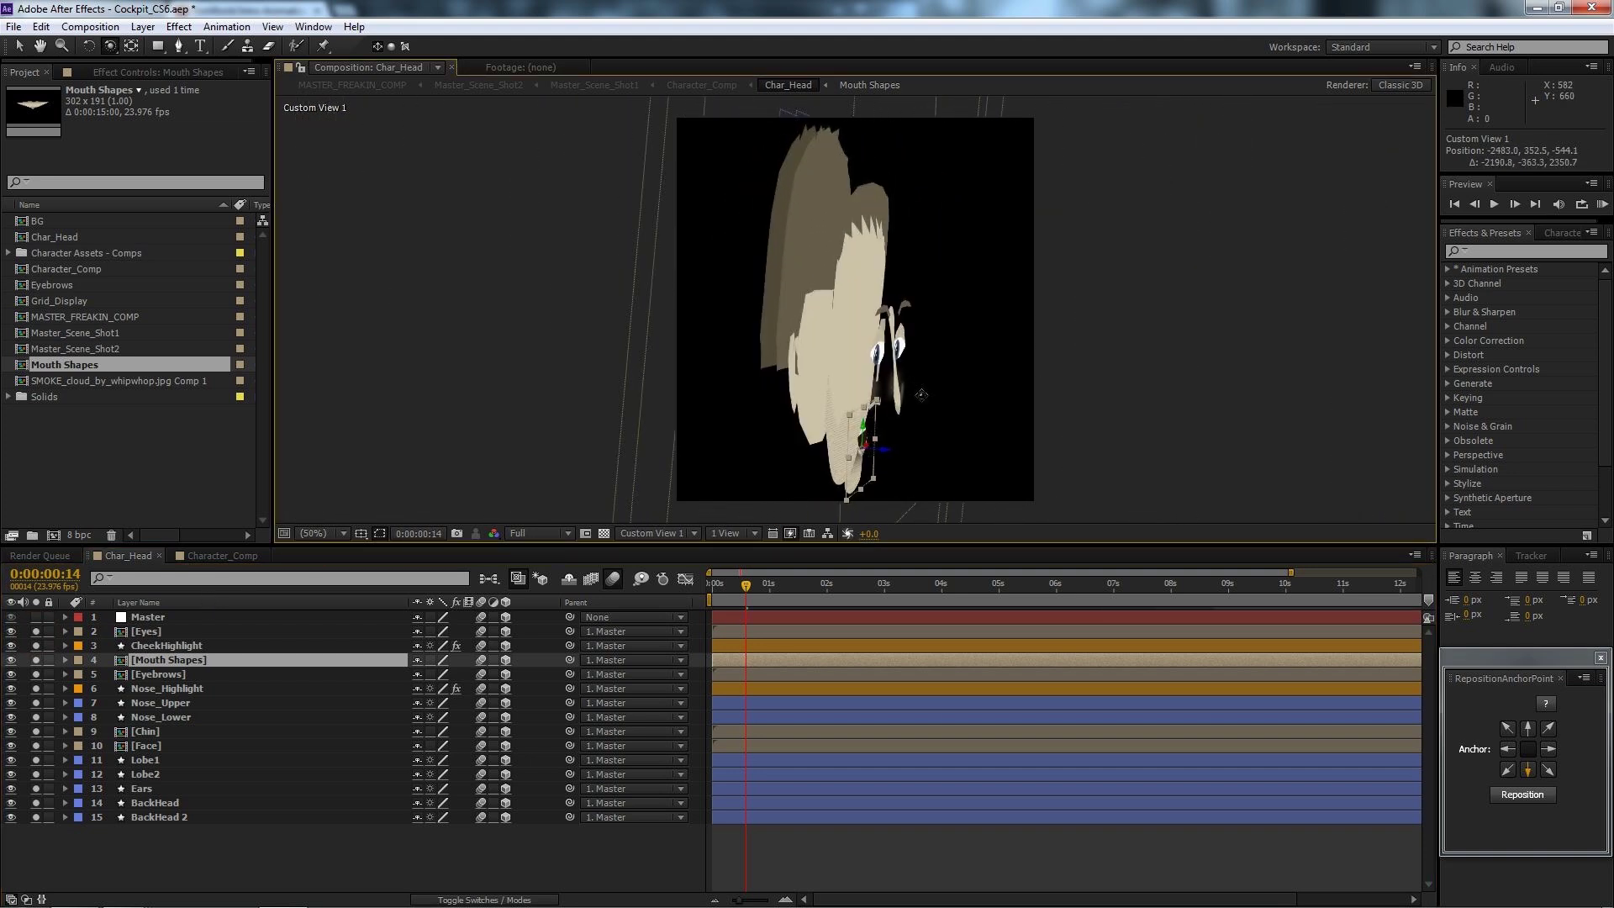
left_click_drag(923, 397, 885, 89)
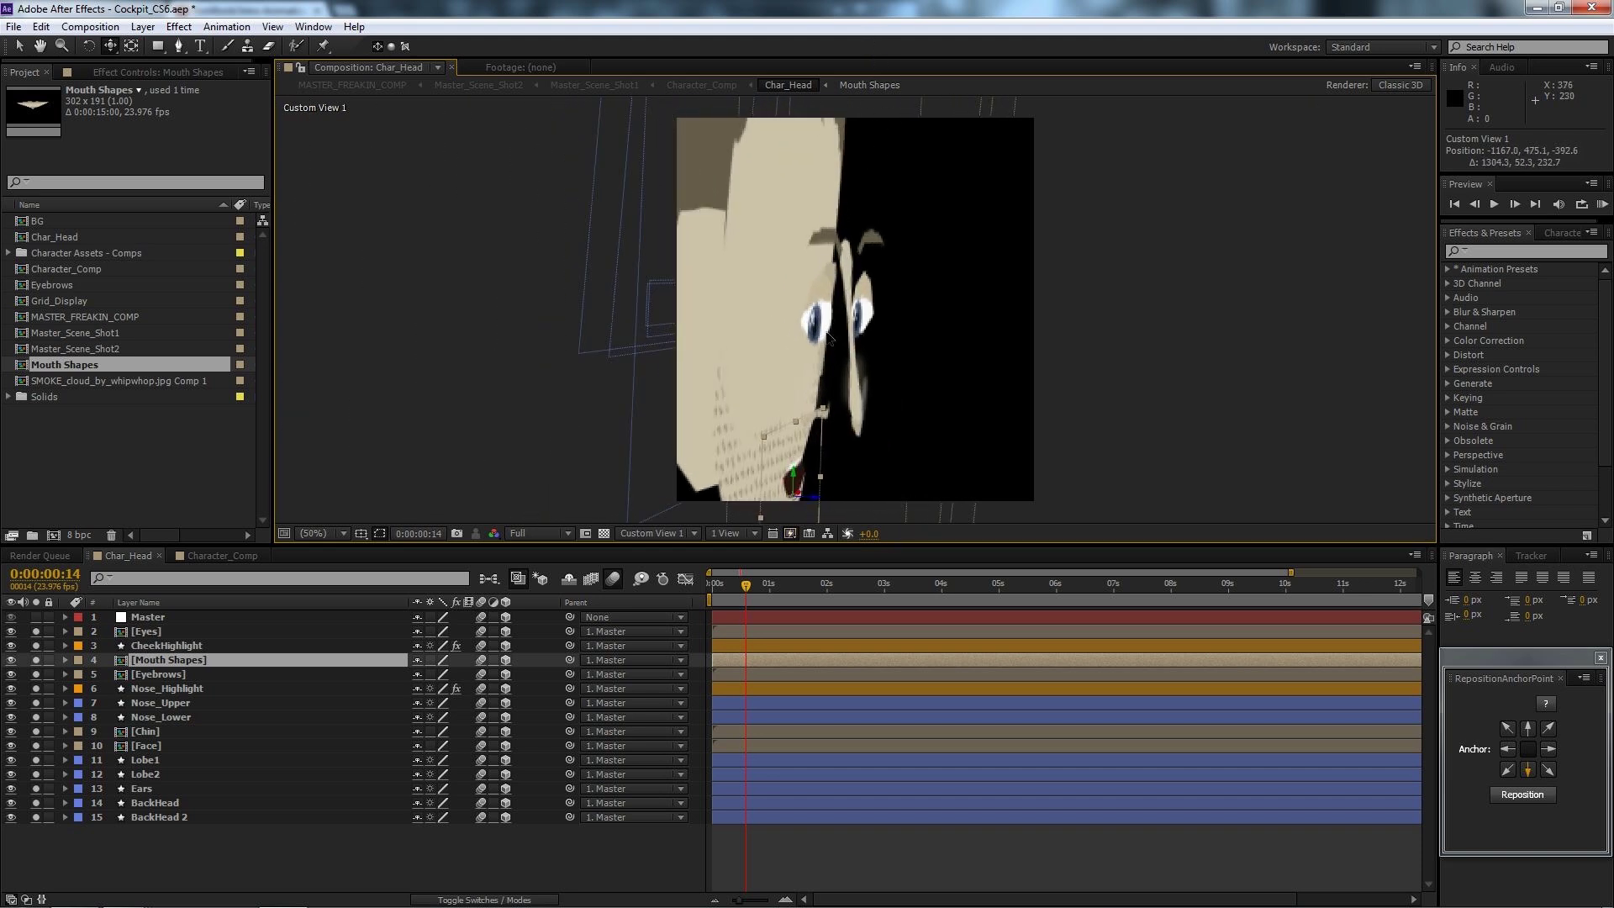
left_click_drag(827, 335, 807, 378)
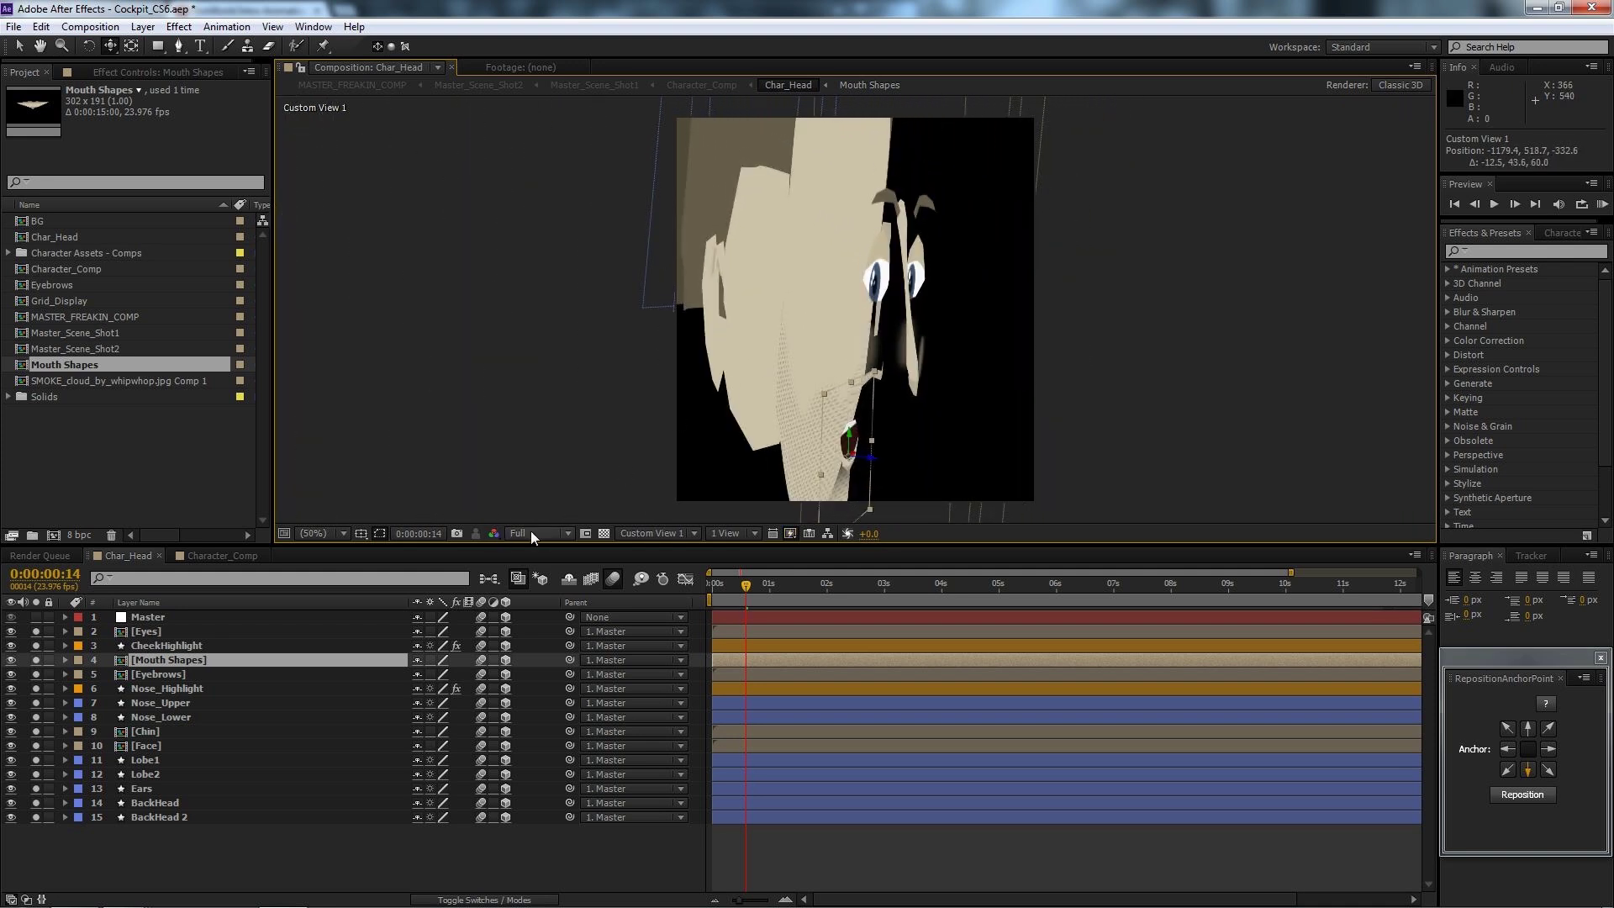
Switch to the Active Camera view, and reveal the Master layer's rotation properties and Orientation expression at 0:00:00:00.
left_click(629, 530)
left_click(664, 548)
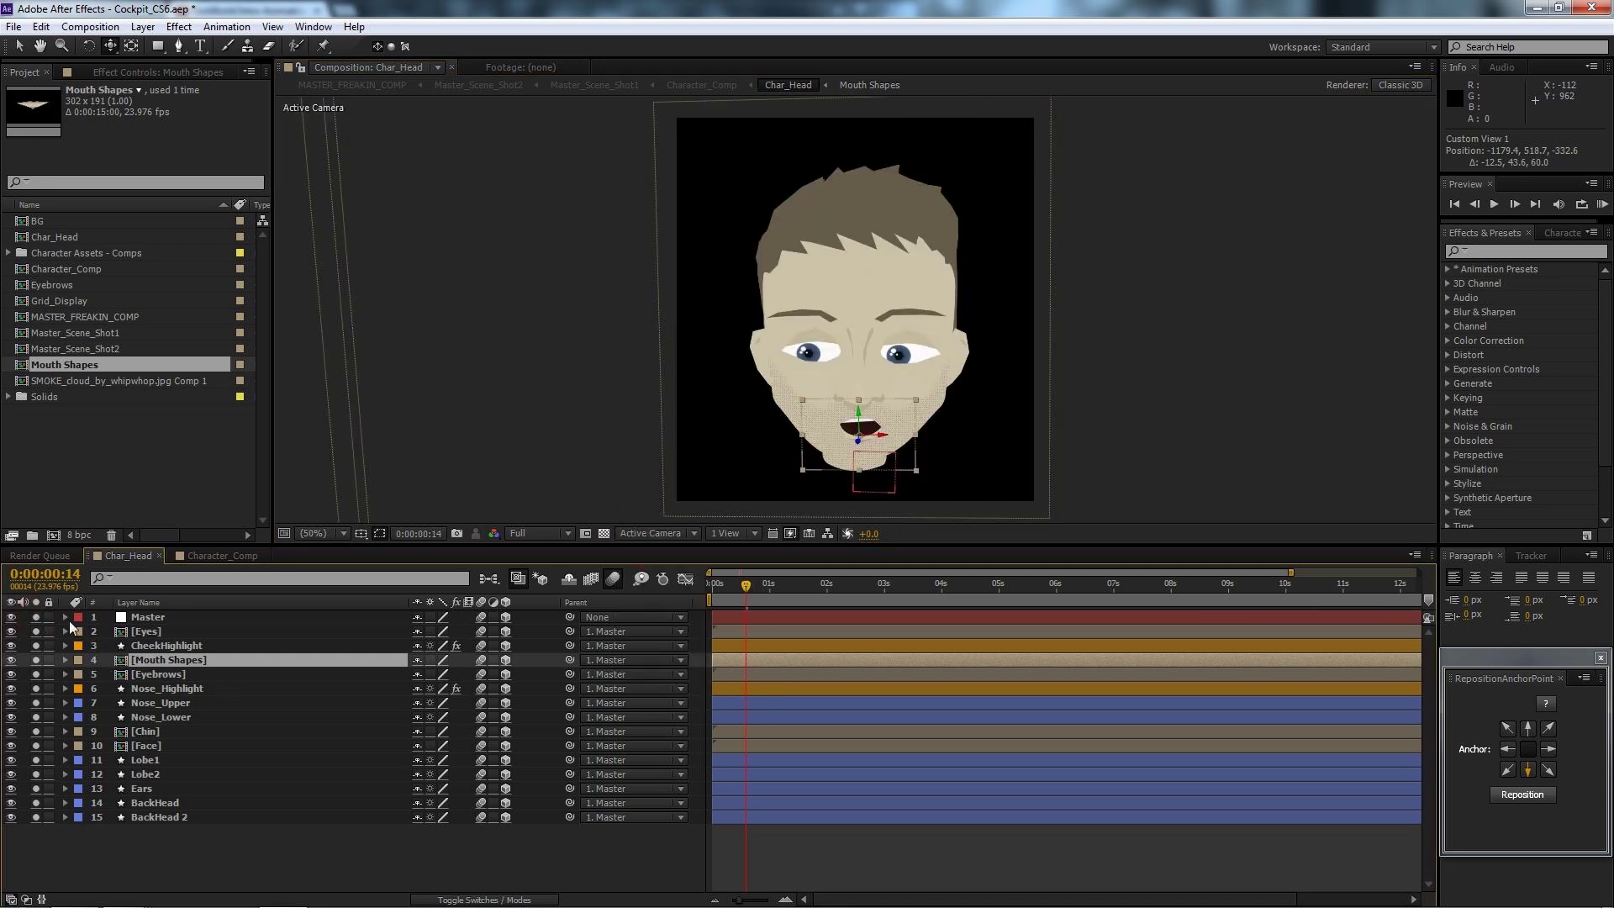
left_click(143, 619)
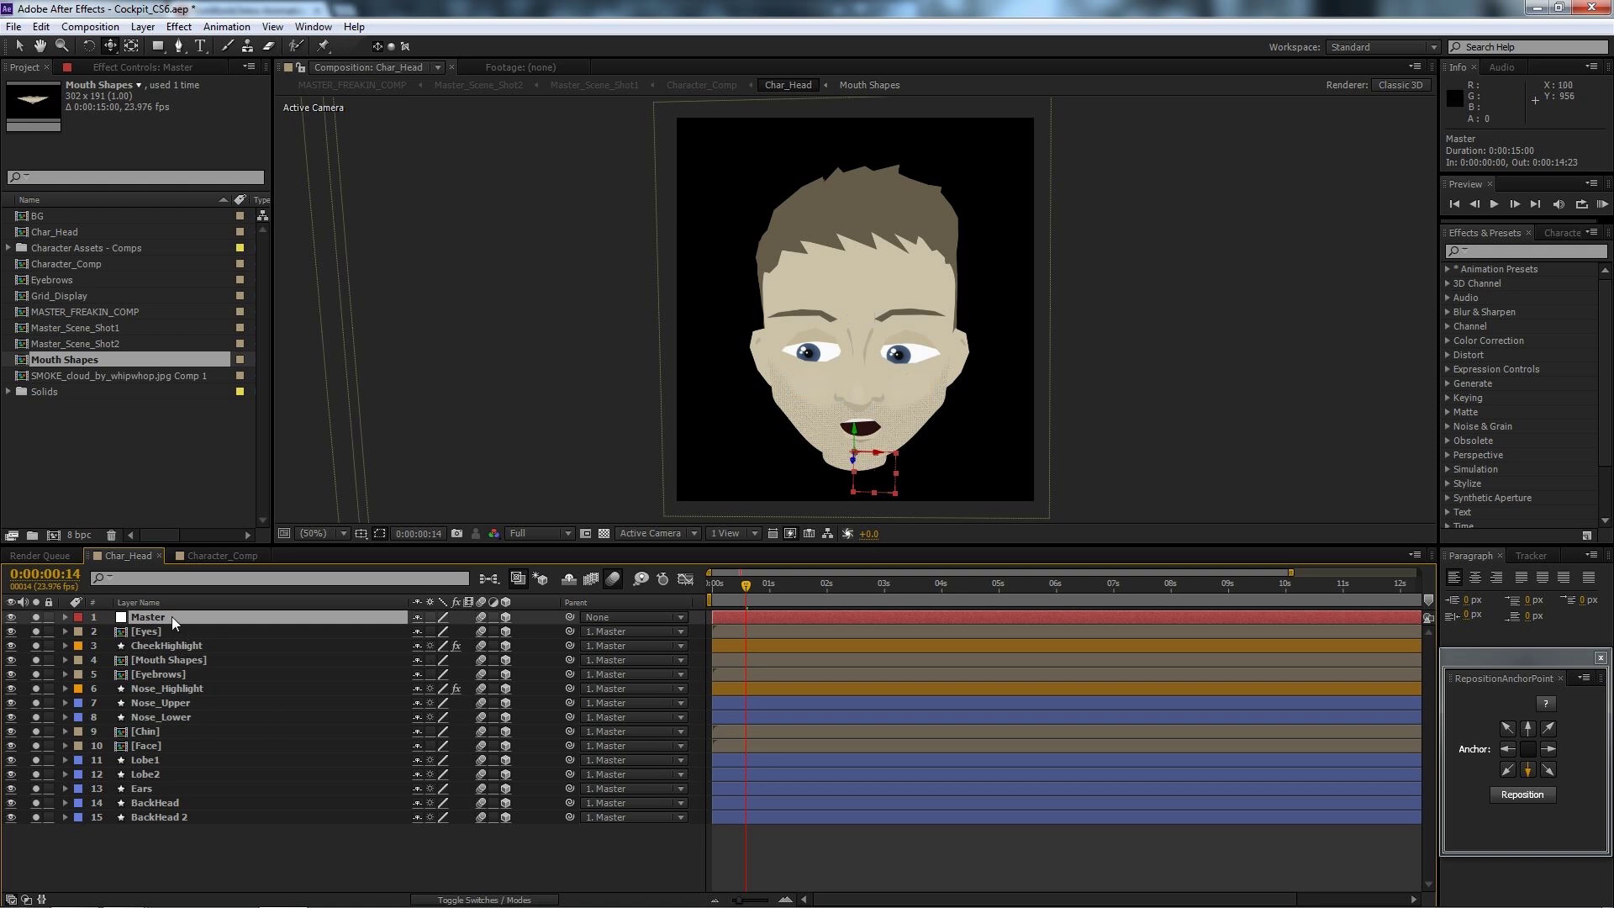
left_click(714, 587)
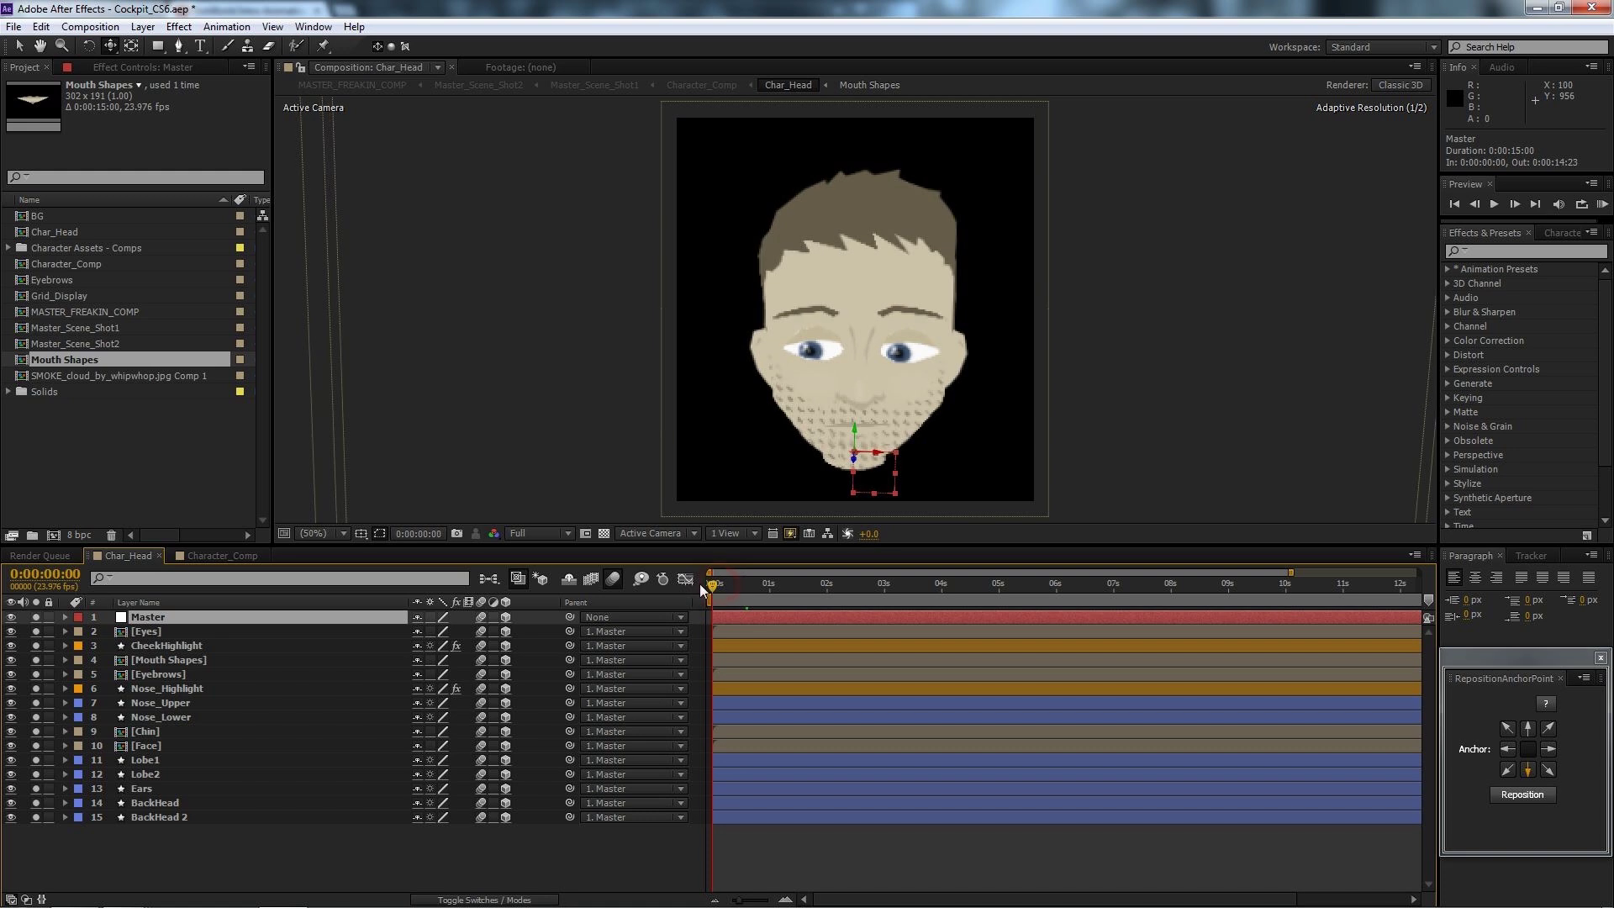
key("r")
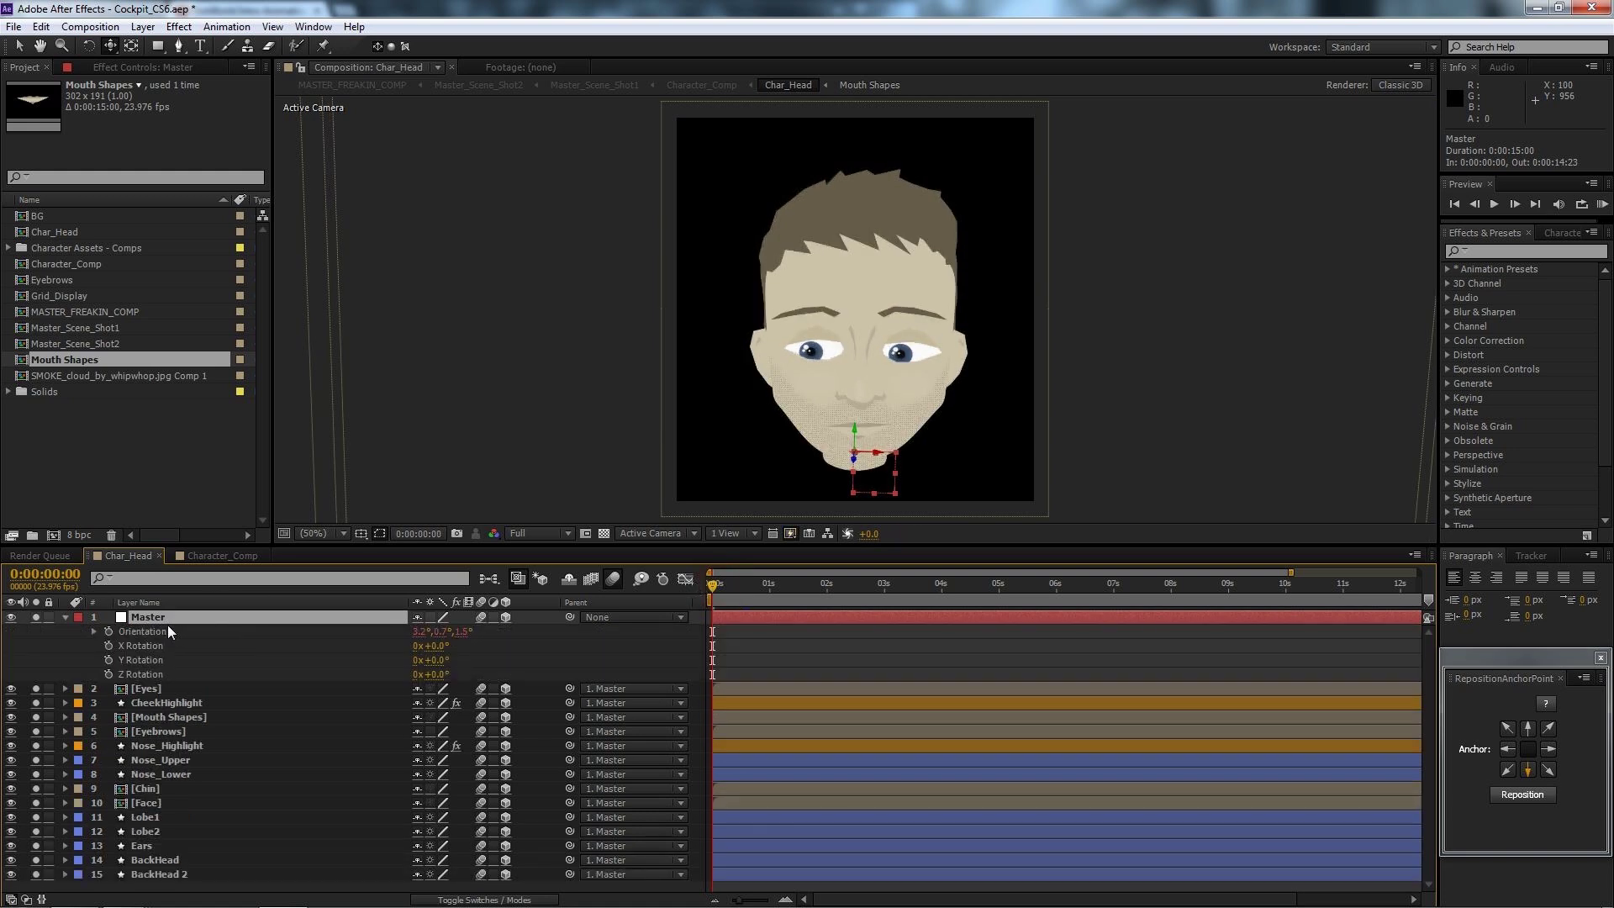
left_click(94, 631)
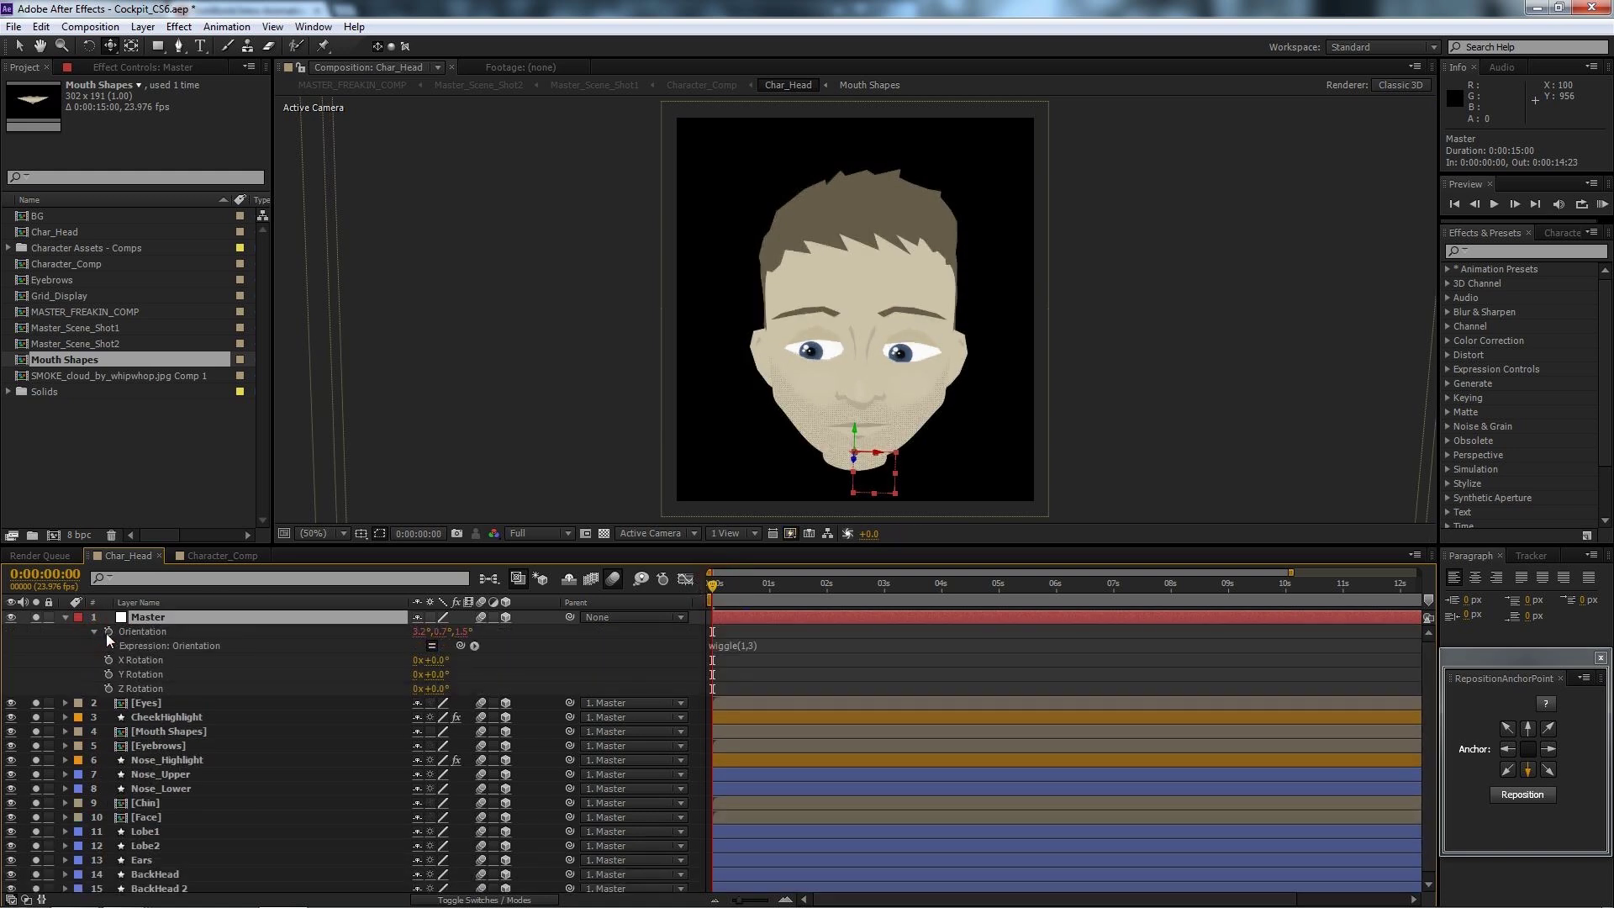
Scrub Char_Head to 0:00:01:04 to view the head's movement, and collapse the Master layer's properties.
left_click_drag(715, 582, 779, 593)
key("u")
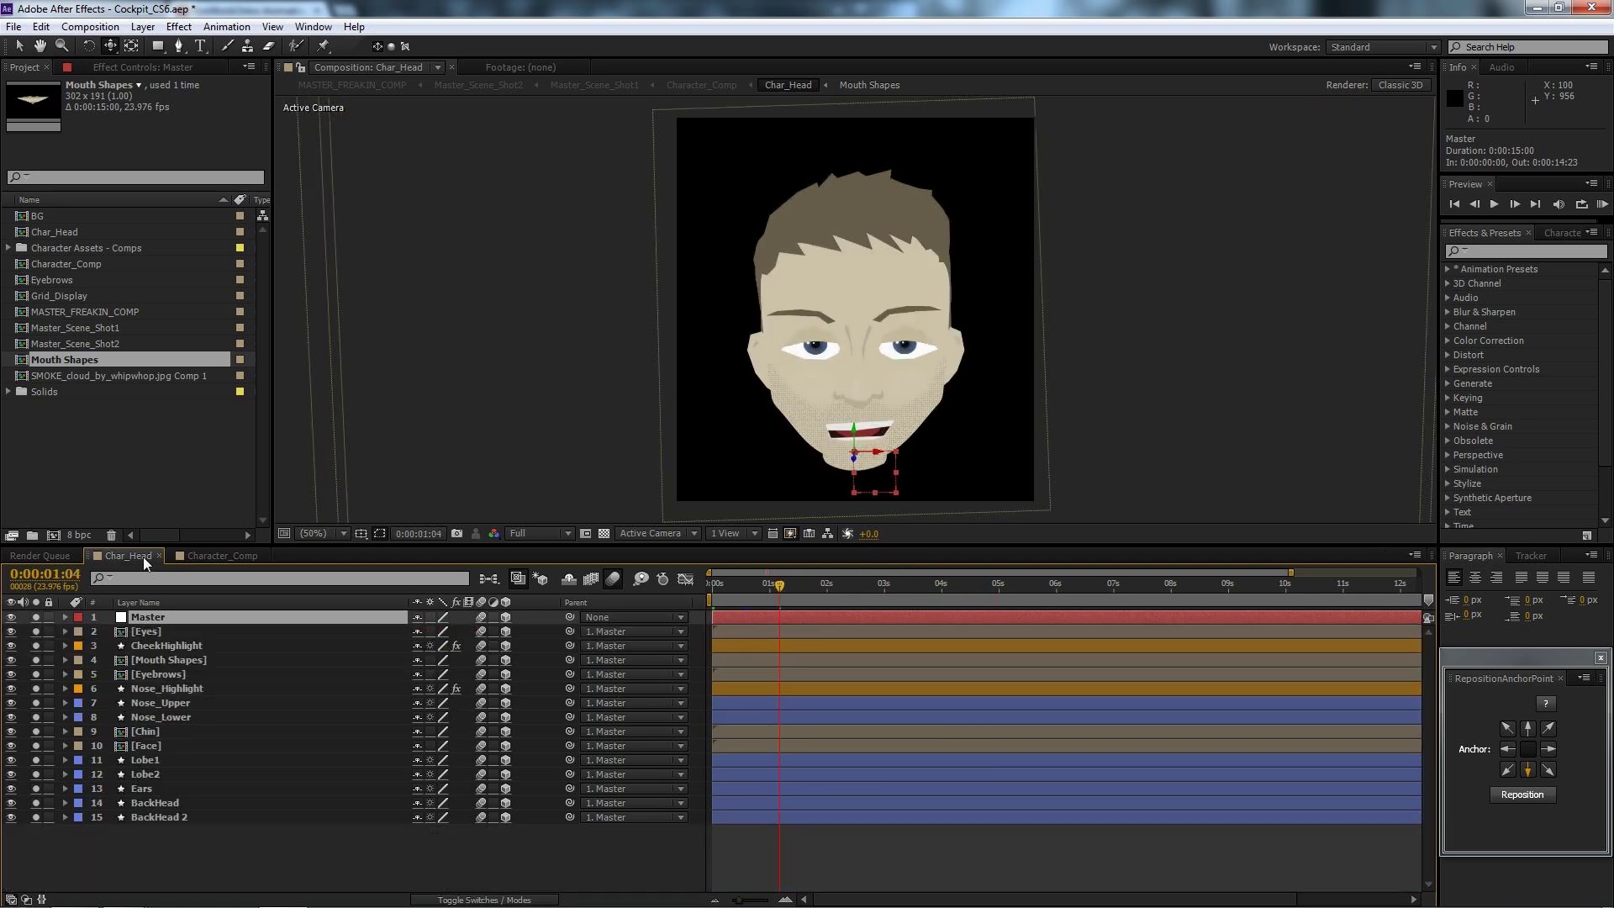
Open Character_Comp and scrub back through the frames before 0:00:01:04 to examine the head moving on the body.
left_click(212, 556)
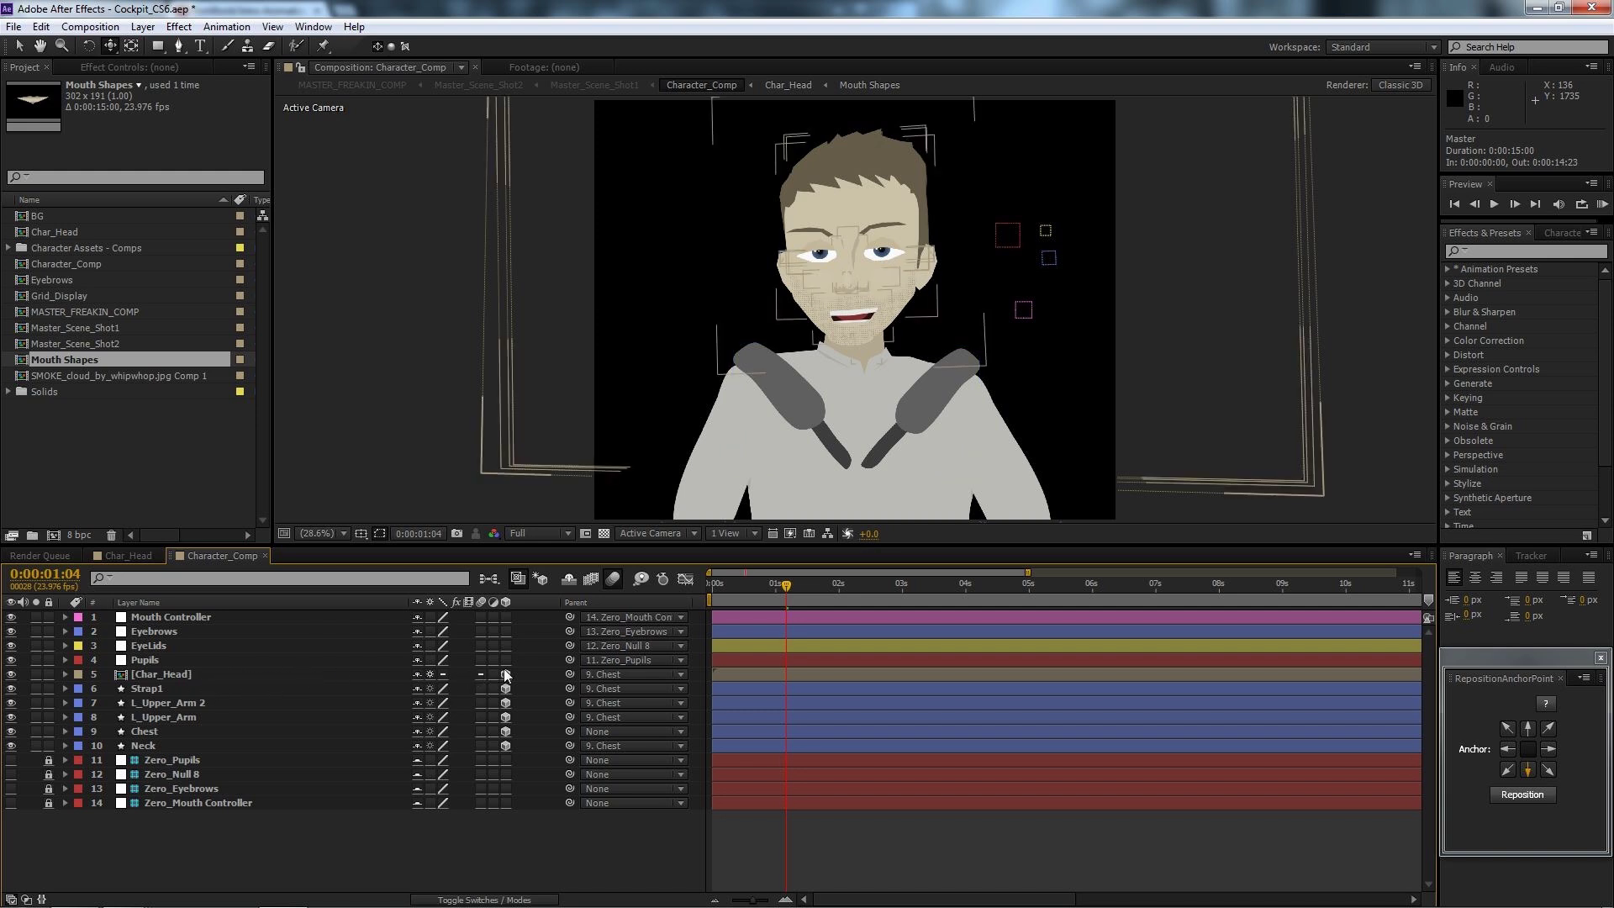
left_click(505, 731)
key("Page_Up")
key("Page_Up")
key("Page_Up")
key("Page_Up")
key("Page_Up")
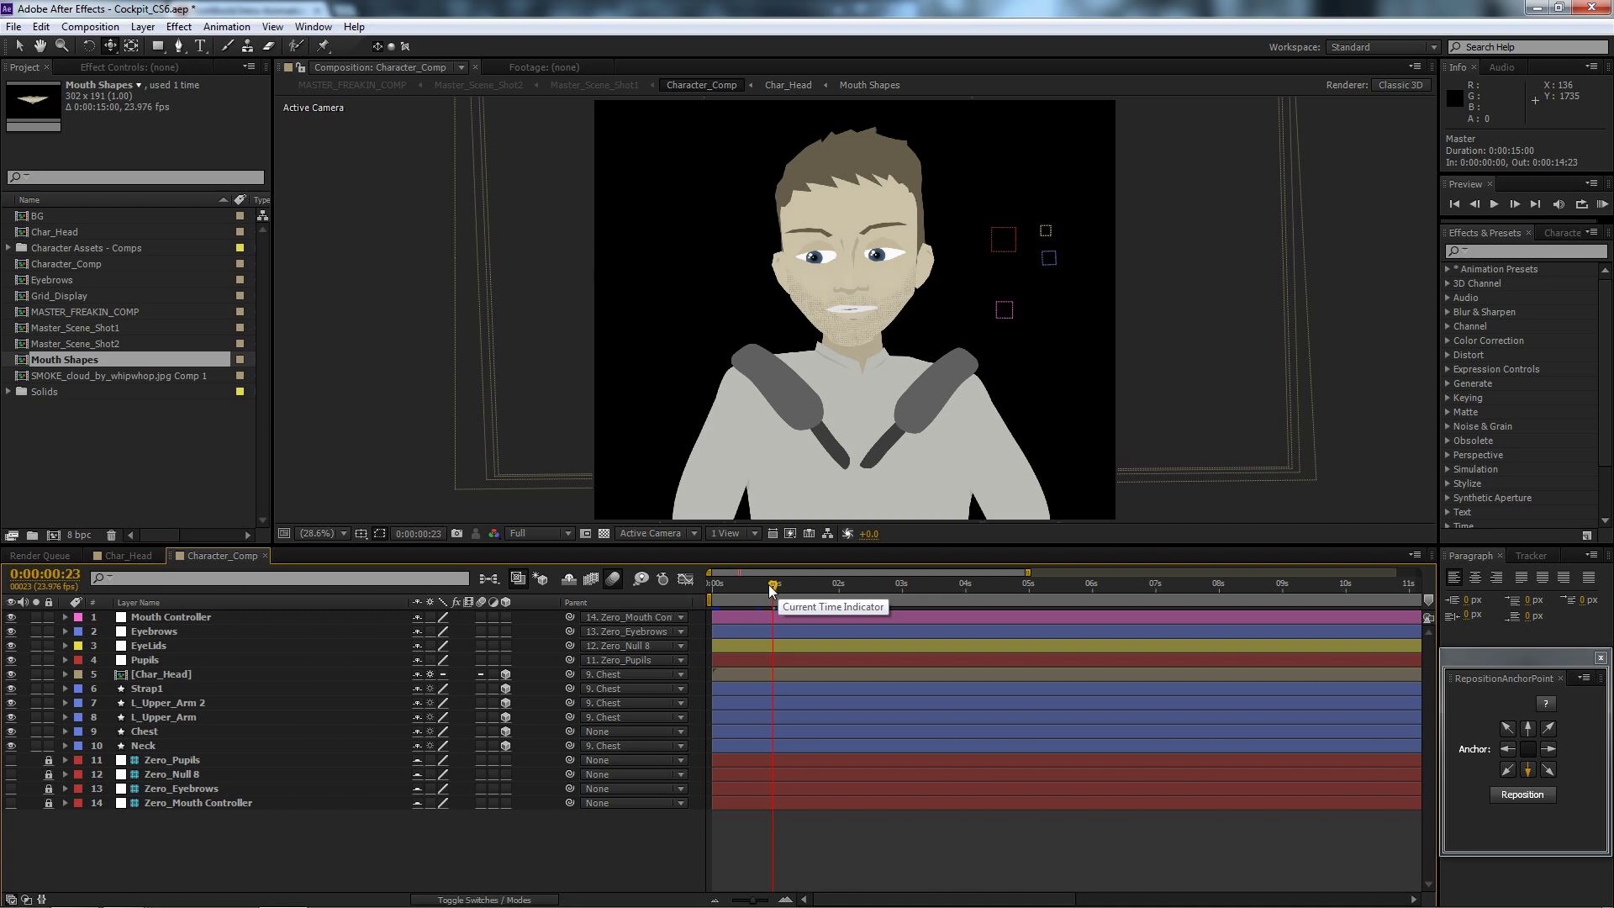
left_click_drag(772, 587, 758, 584)
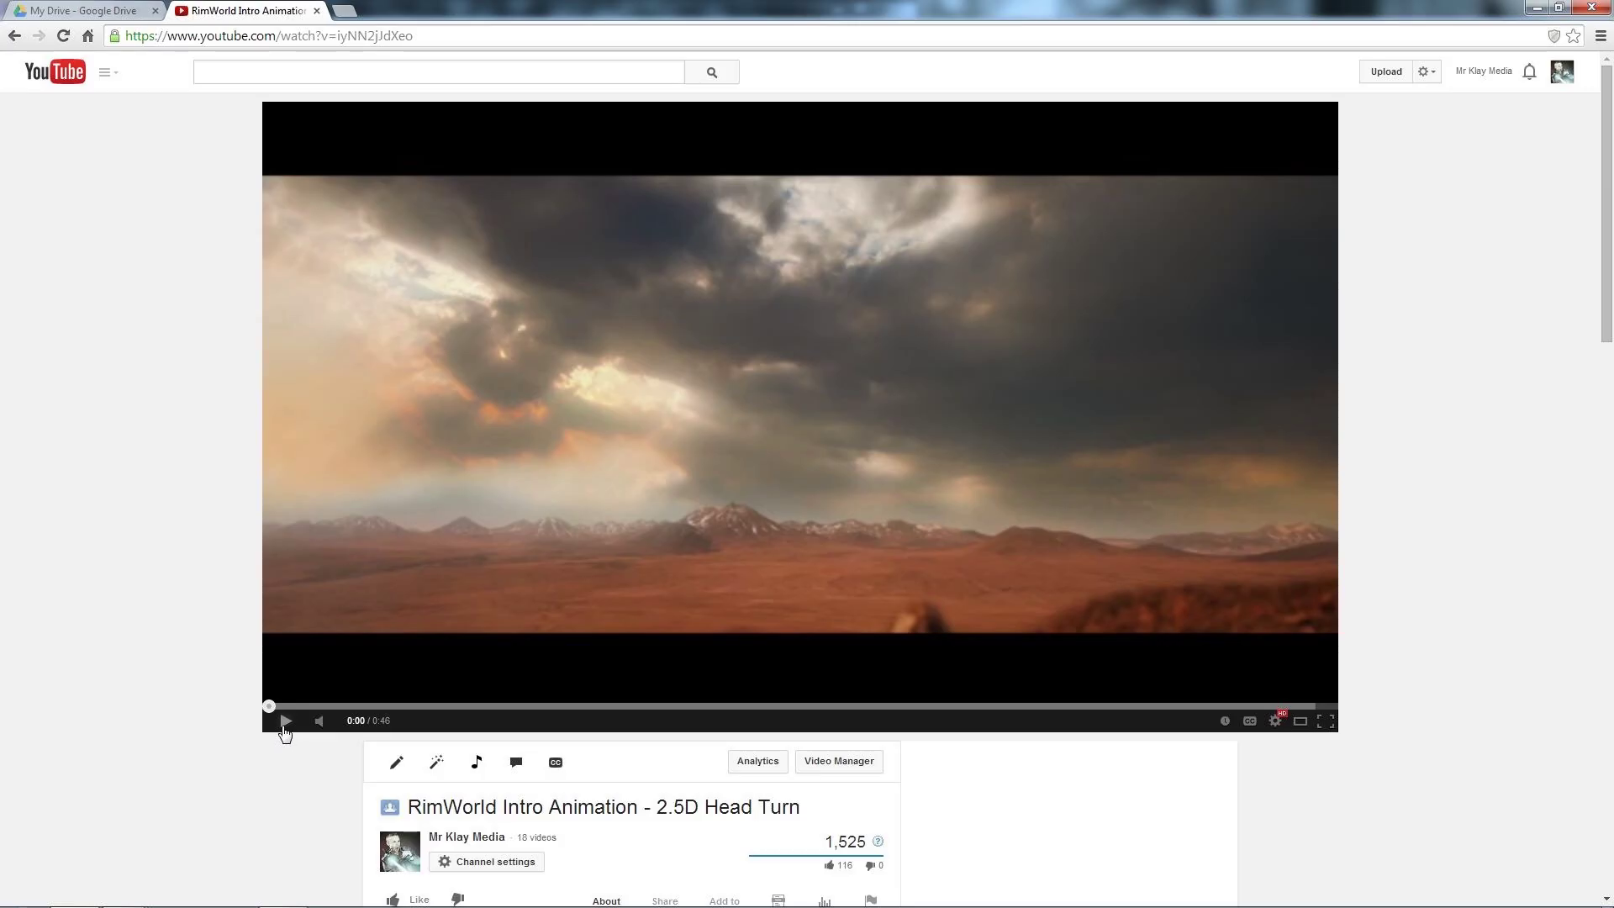
Play the first four seconds of the RimWorld Intro Animation video on YouTube, pause it, and switch back to After Effects.
left_click(286, 722)
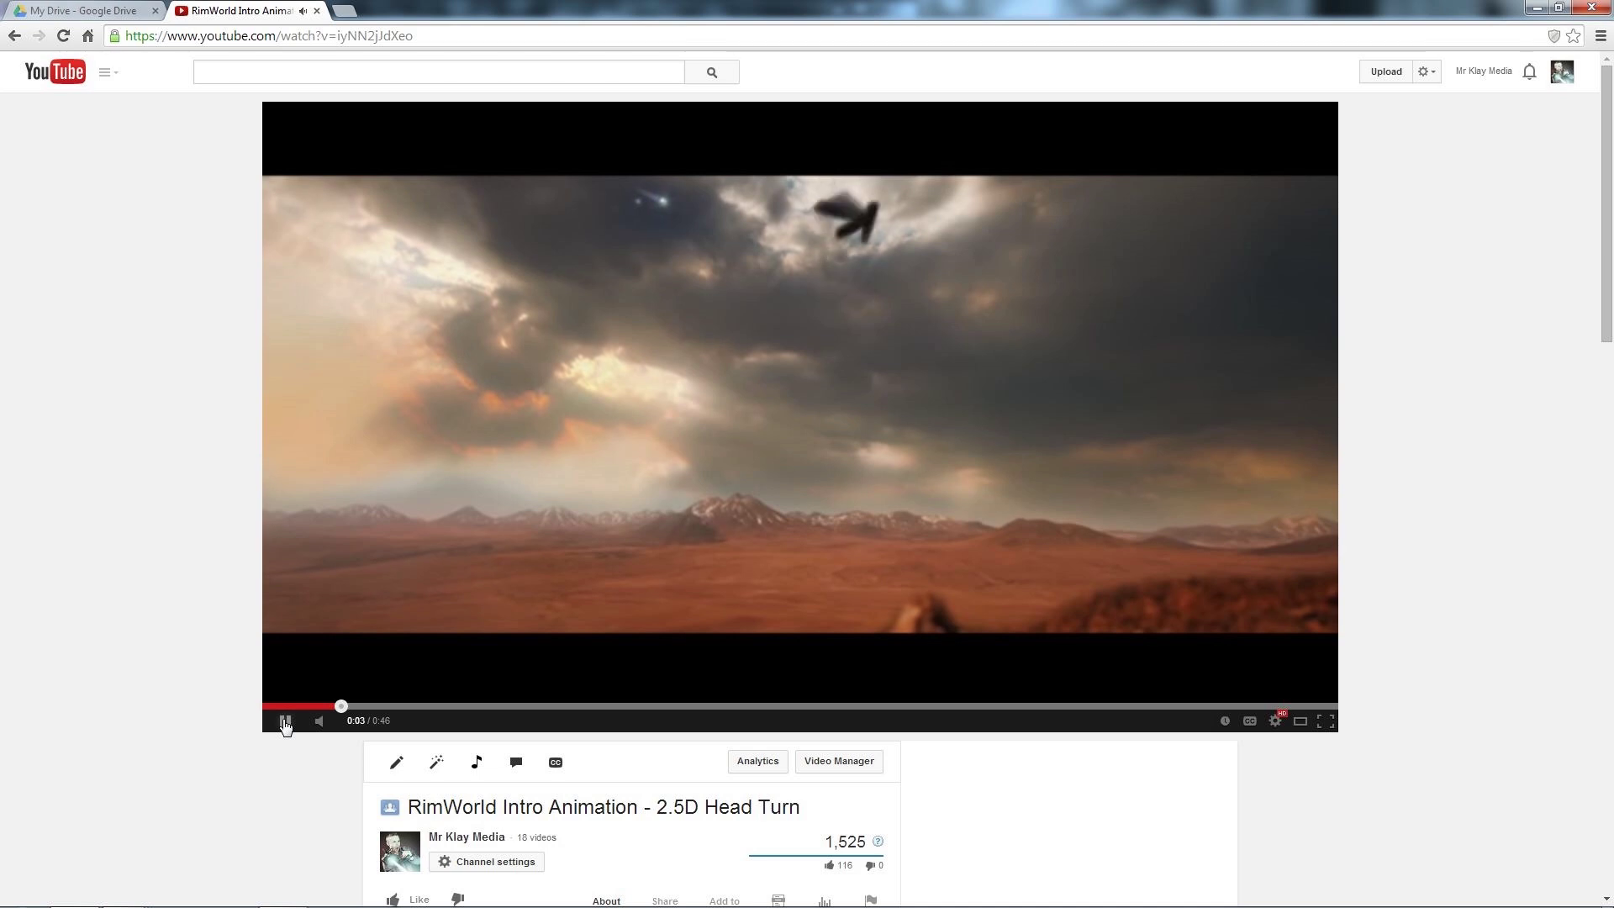
left_click(286, 721)
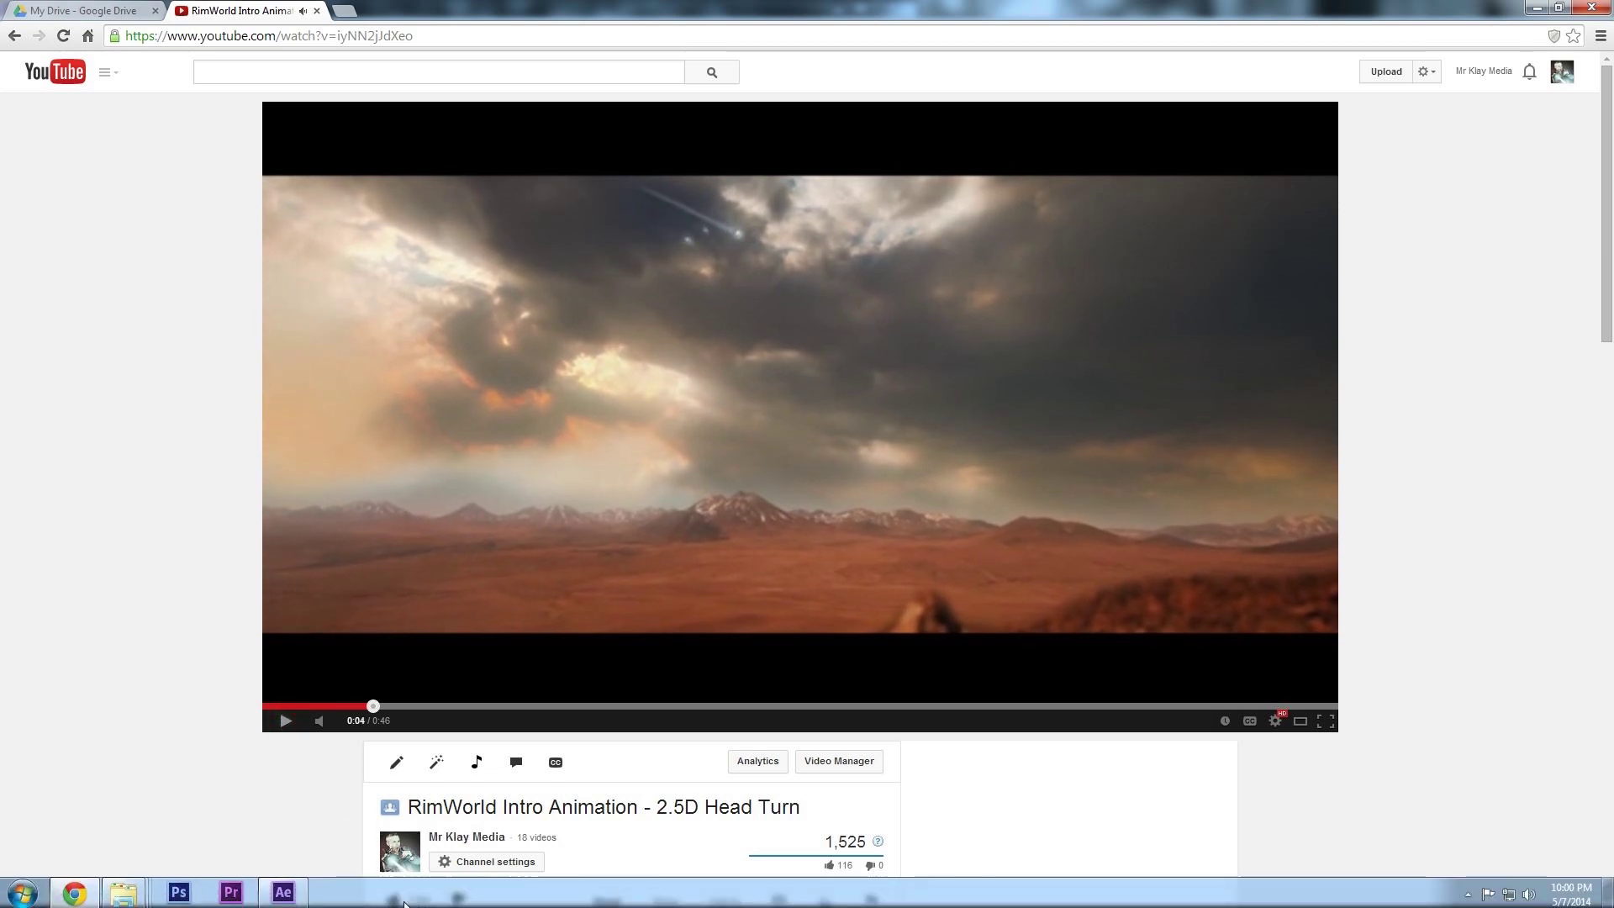
left_click(283, 899)
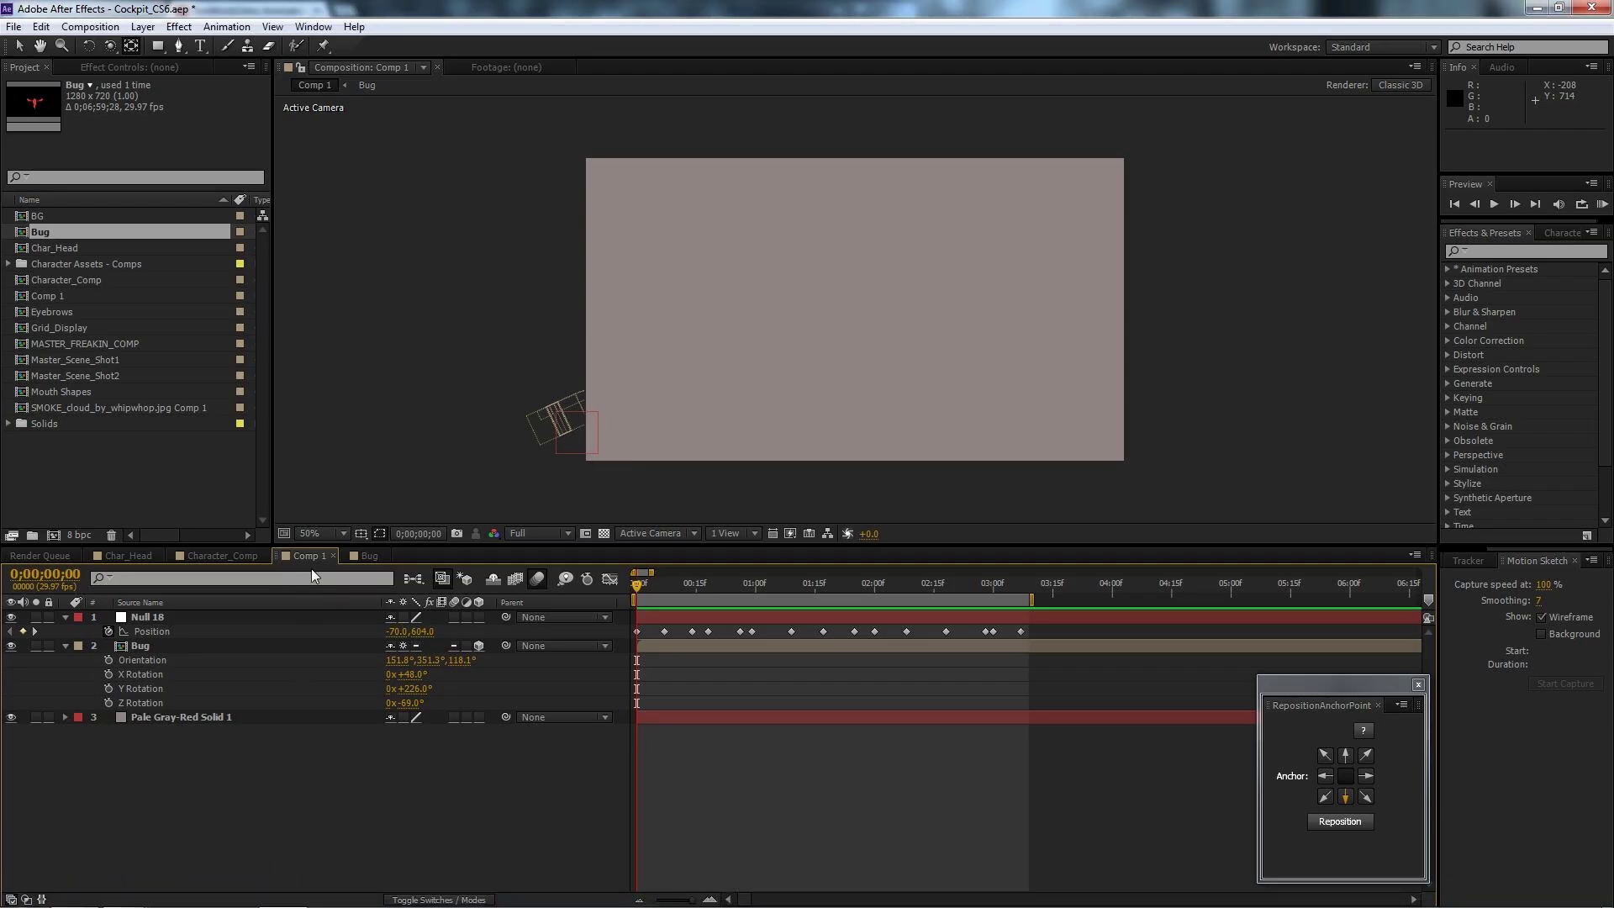
Collapse Null 18's properties in Comp 1, and open the Bug composition to examine the bug from the side in Custom View 1.
left_click(65, 618)
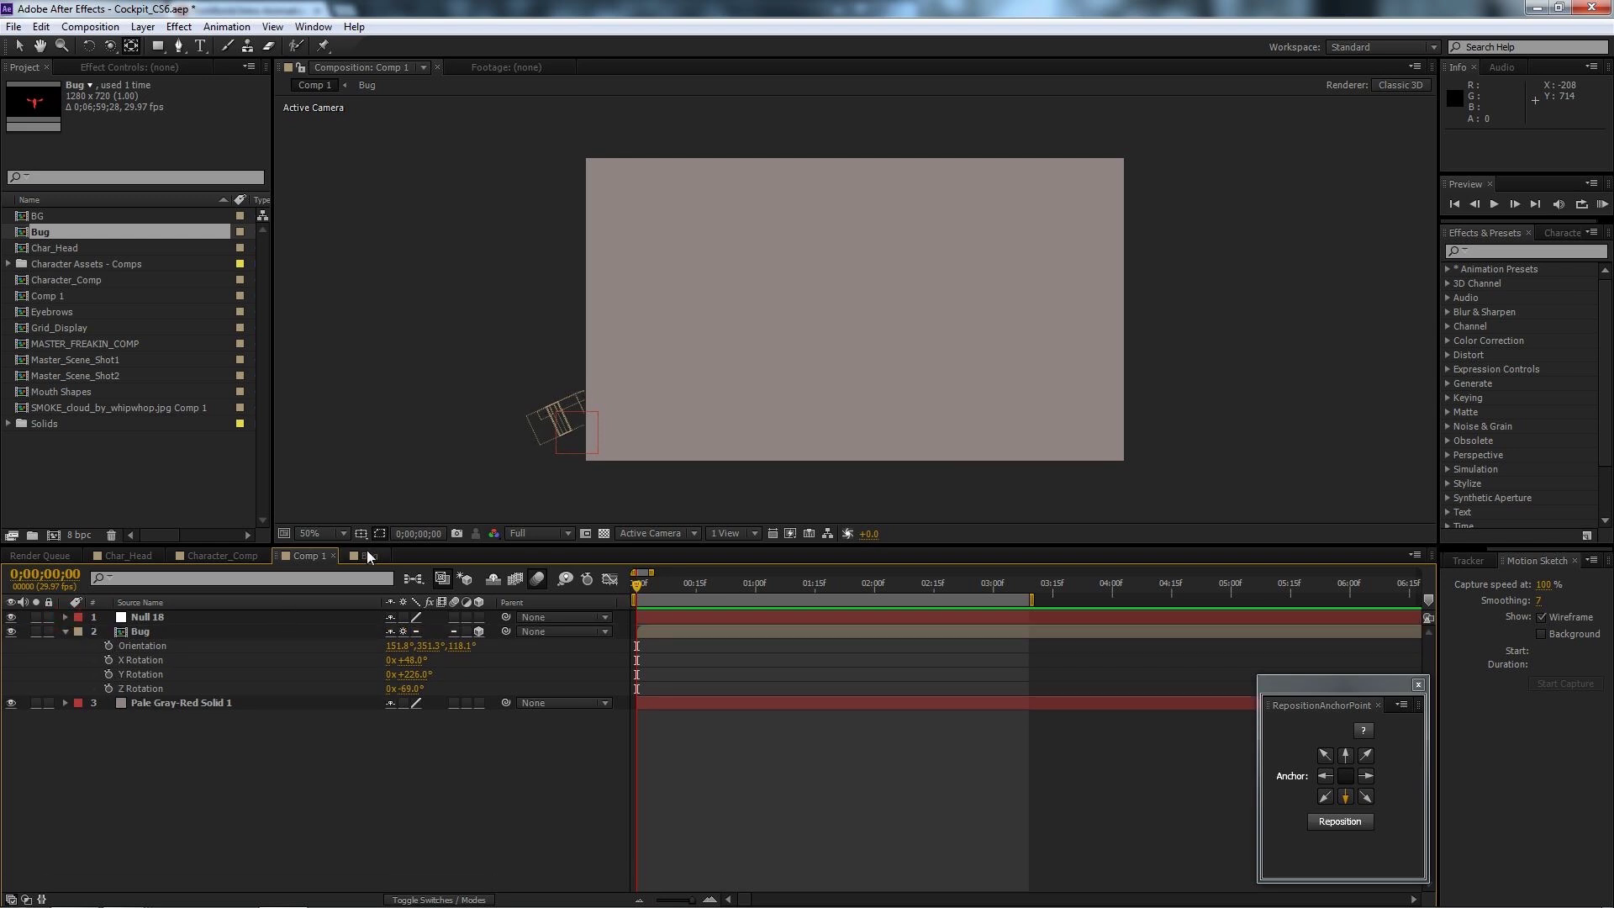
left_click(370, 555)
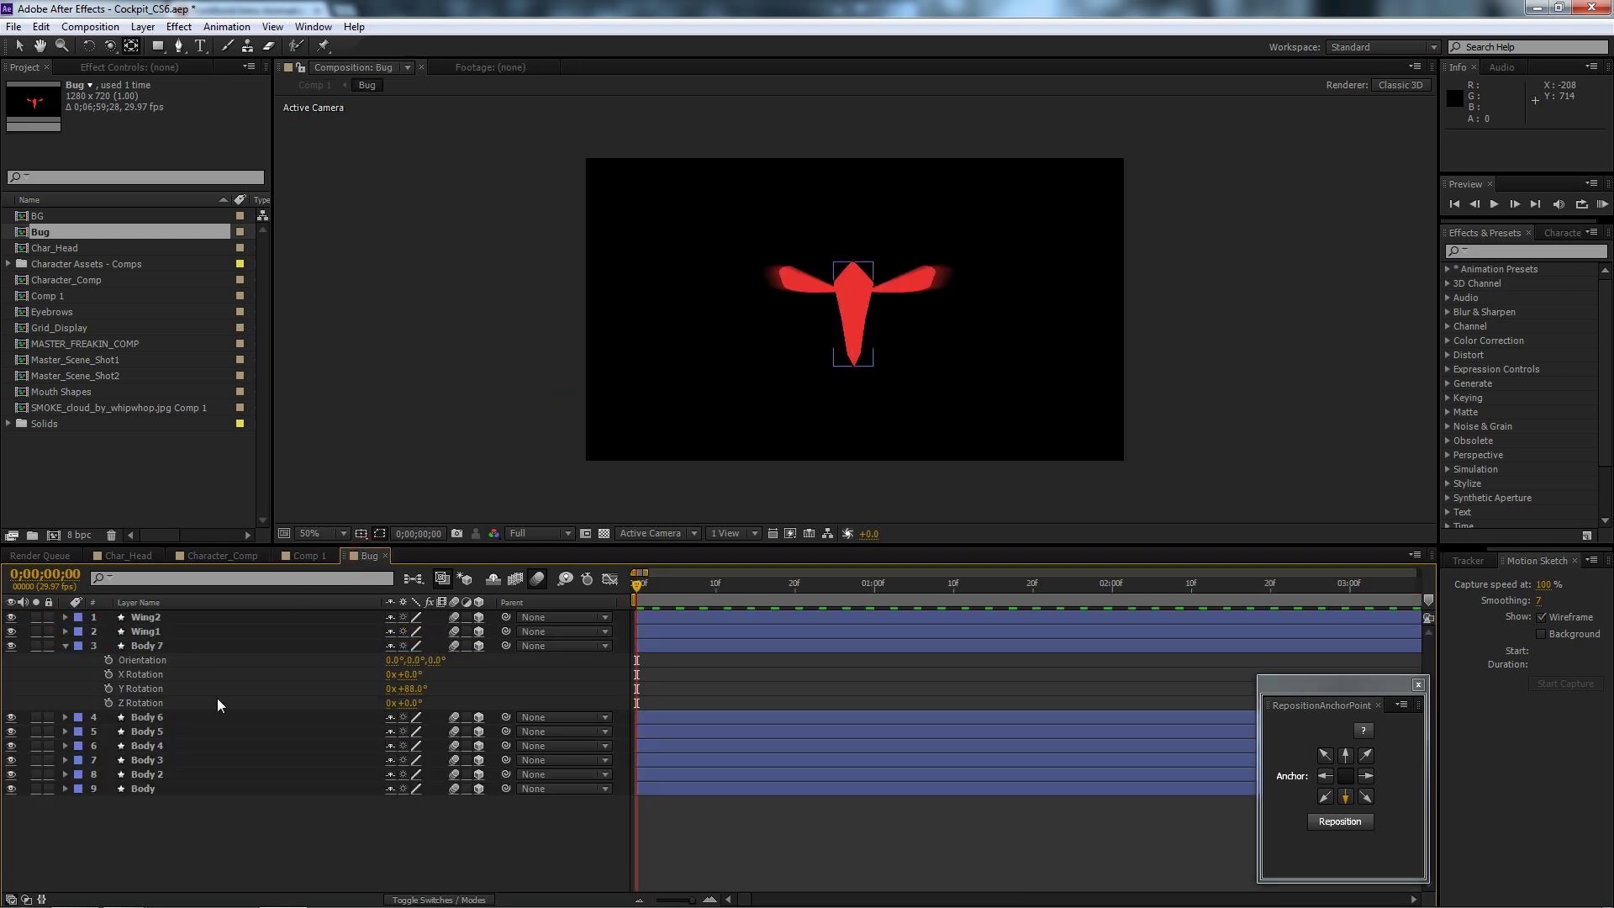
left_click(654, 533)
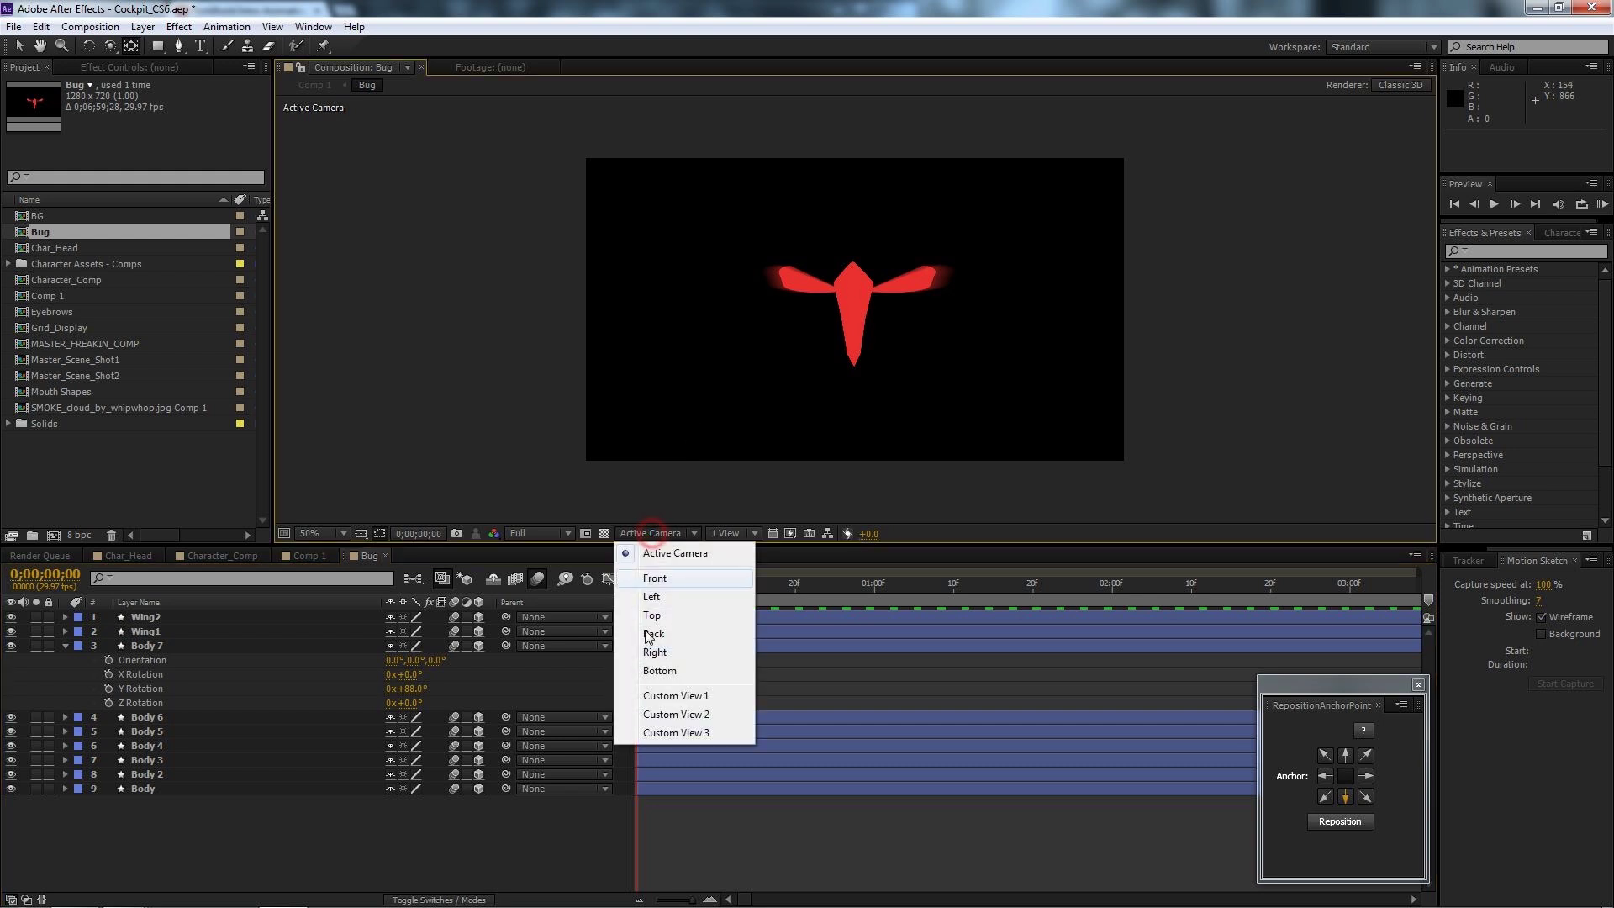
left_click(657, 695)
key("c")
left_click_drag(865, 335, 701, 323)
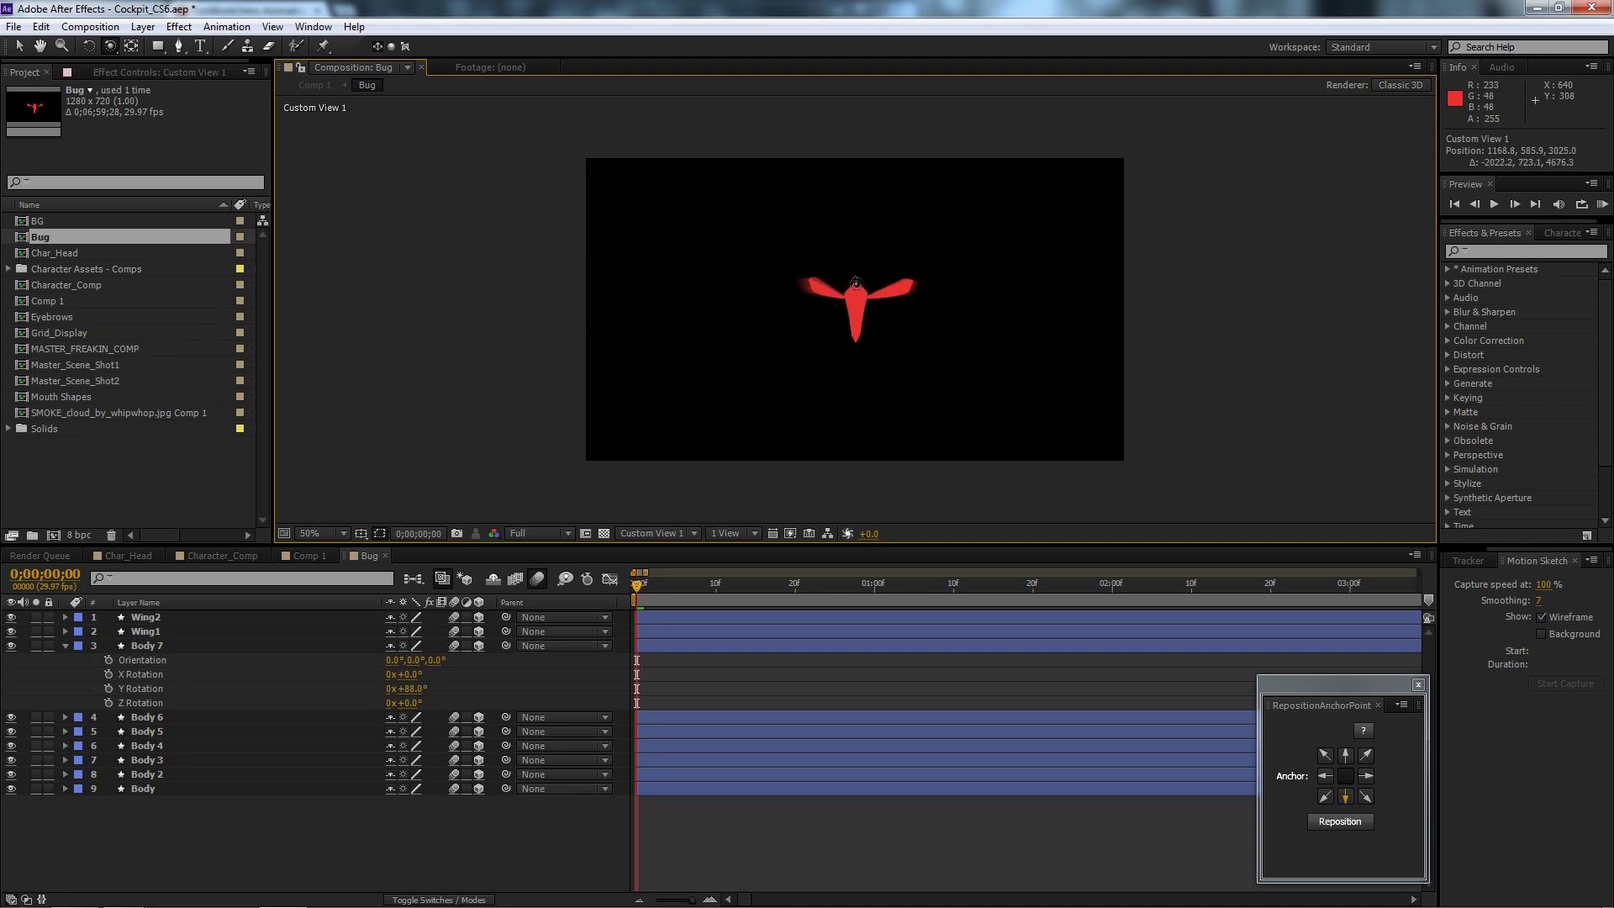
left_click_drag(944, 339, 845, 276)
left_click_drag(865, 335, 802, 474)
left_click_drag(840, 368, 907, 395)
key("c")
key("c")
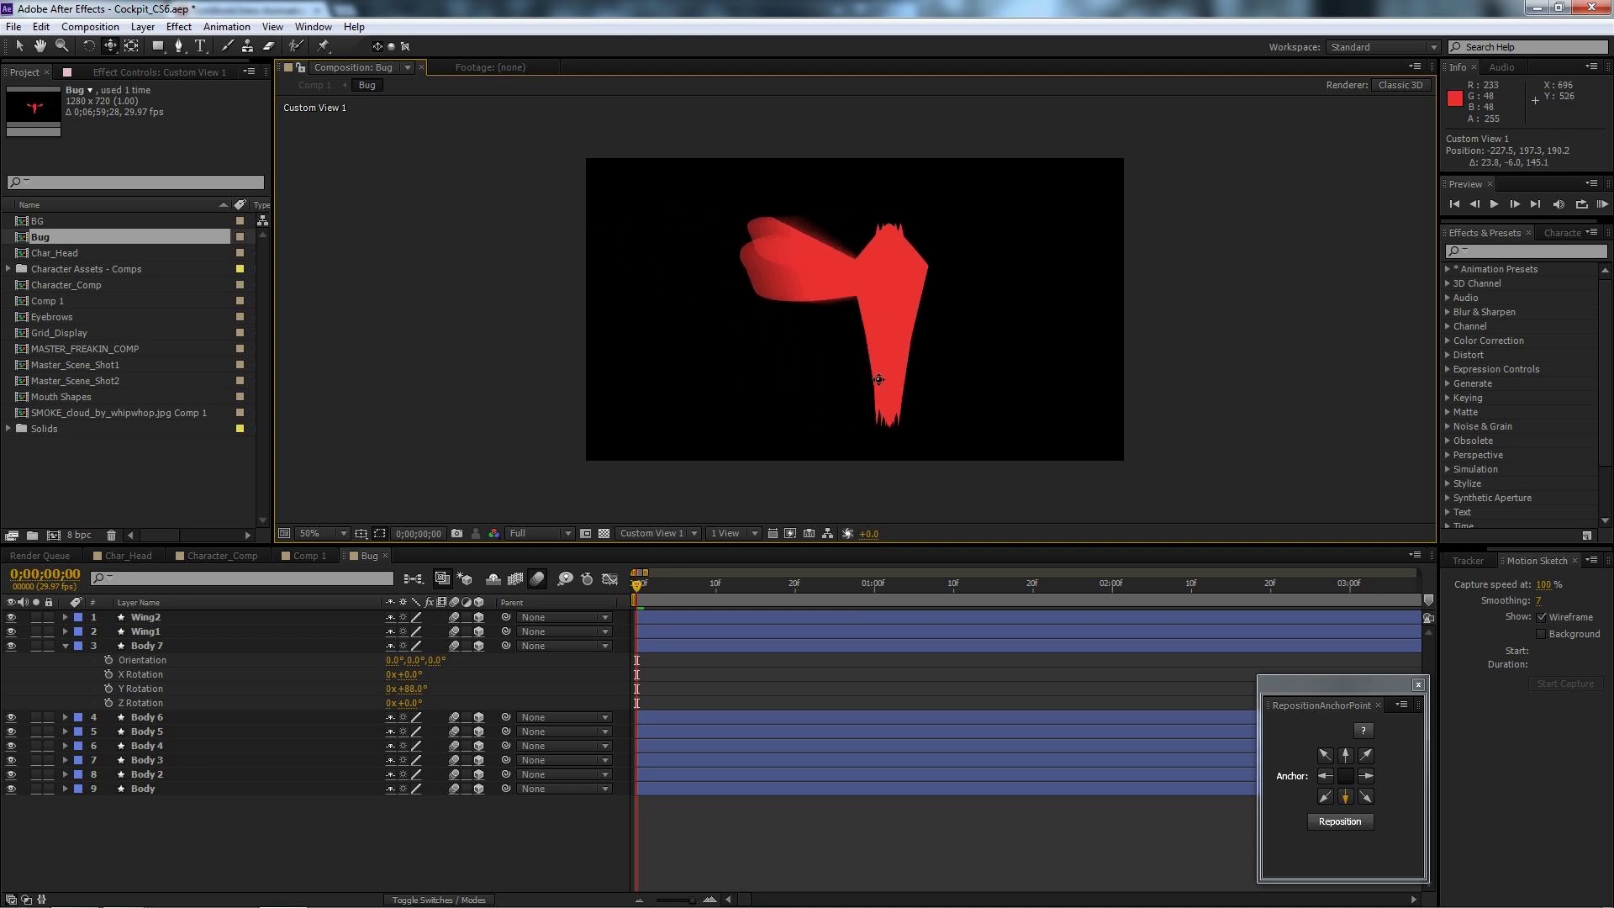
Select the bug's individual Body layers in turn, ending with Body 7, to examine how they are stacked and rotated in depth.
left_click(177, 746)
left_click(164, 731)
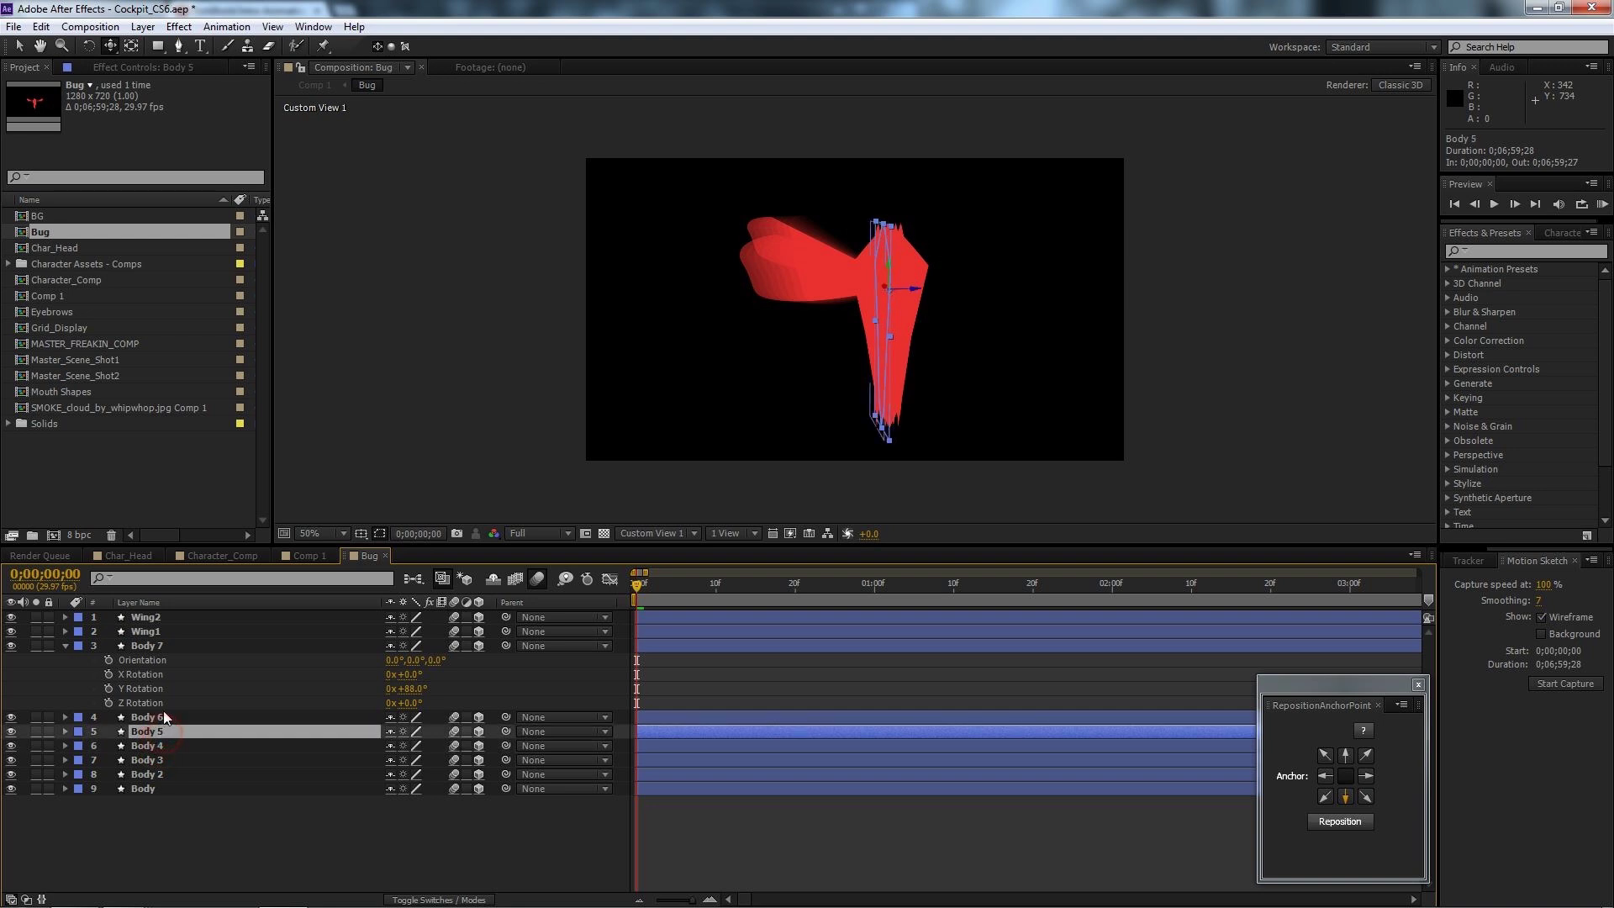
left_click(165, 718)
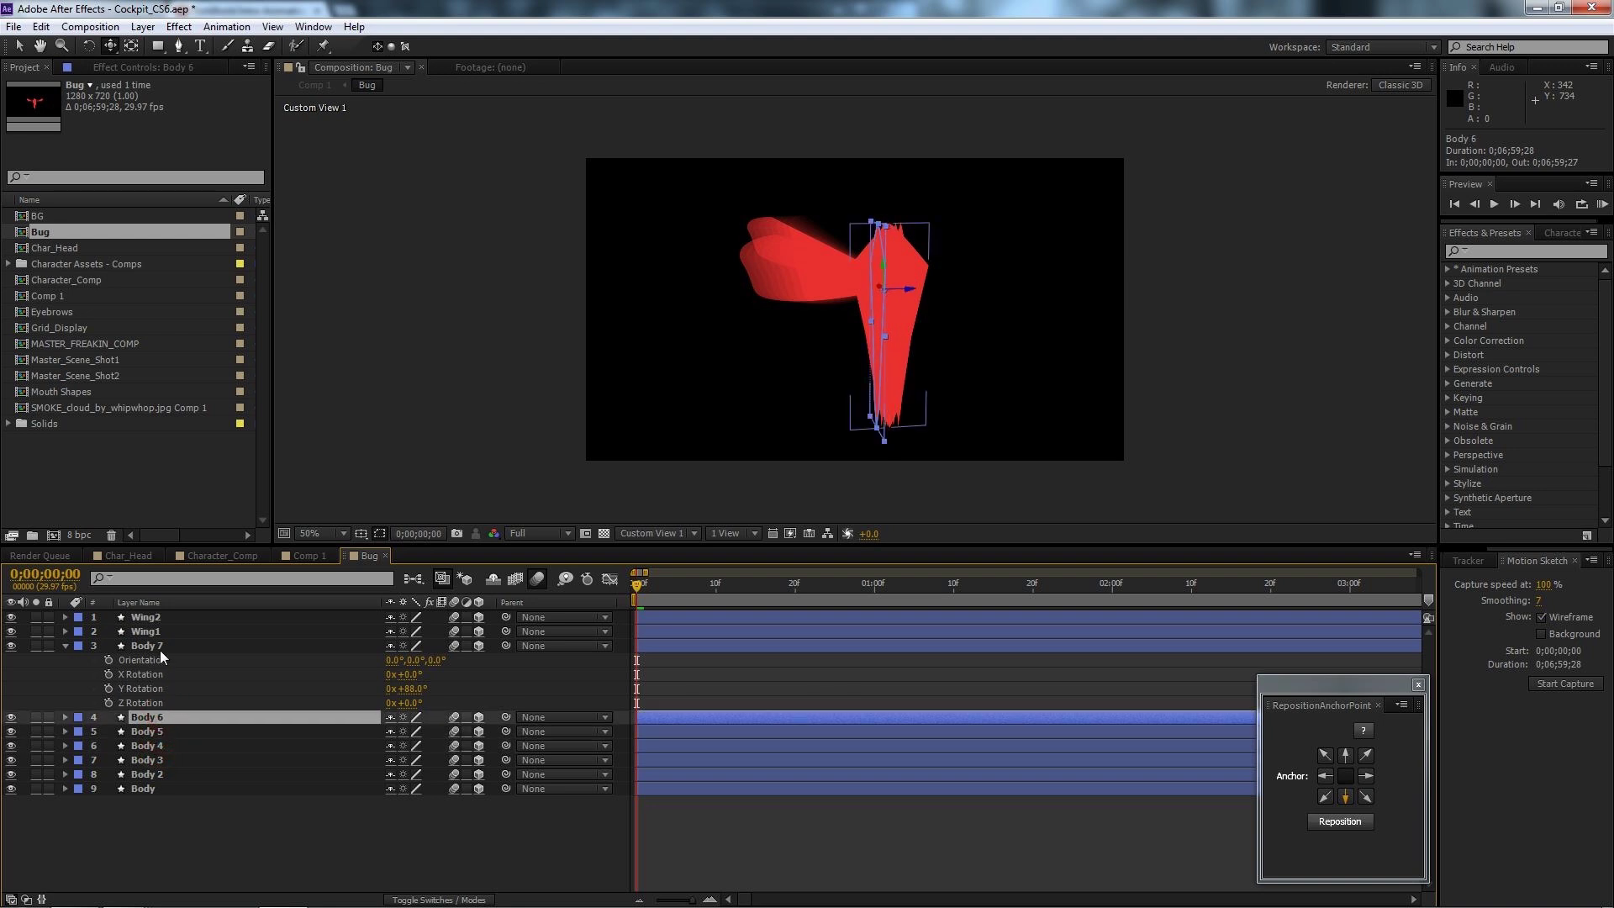
left_click(158, 745)
left_click(155, 731)
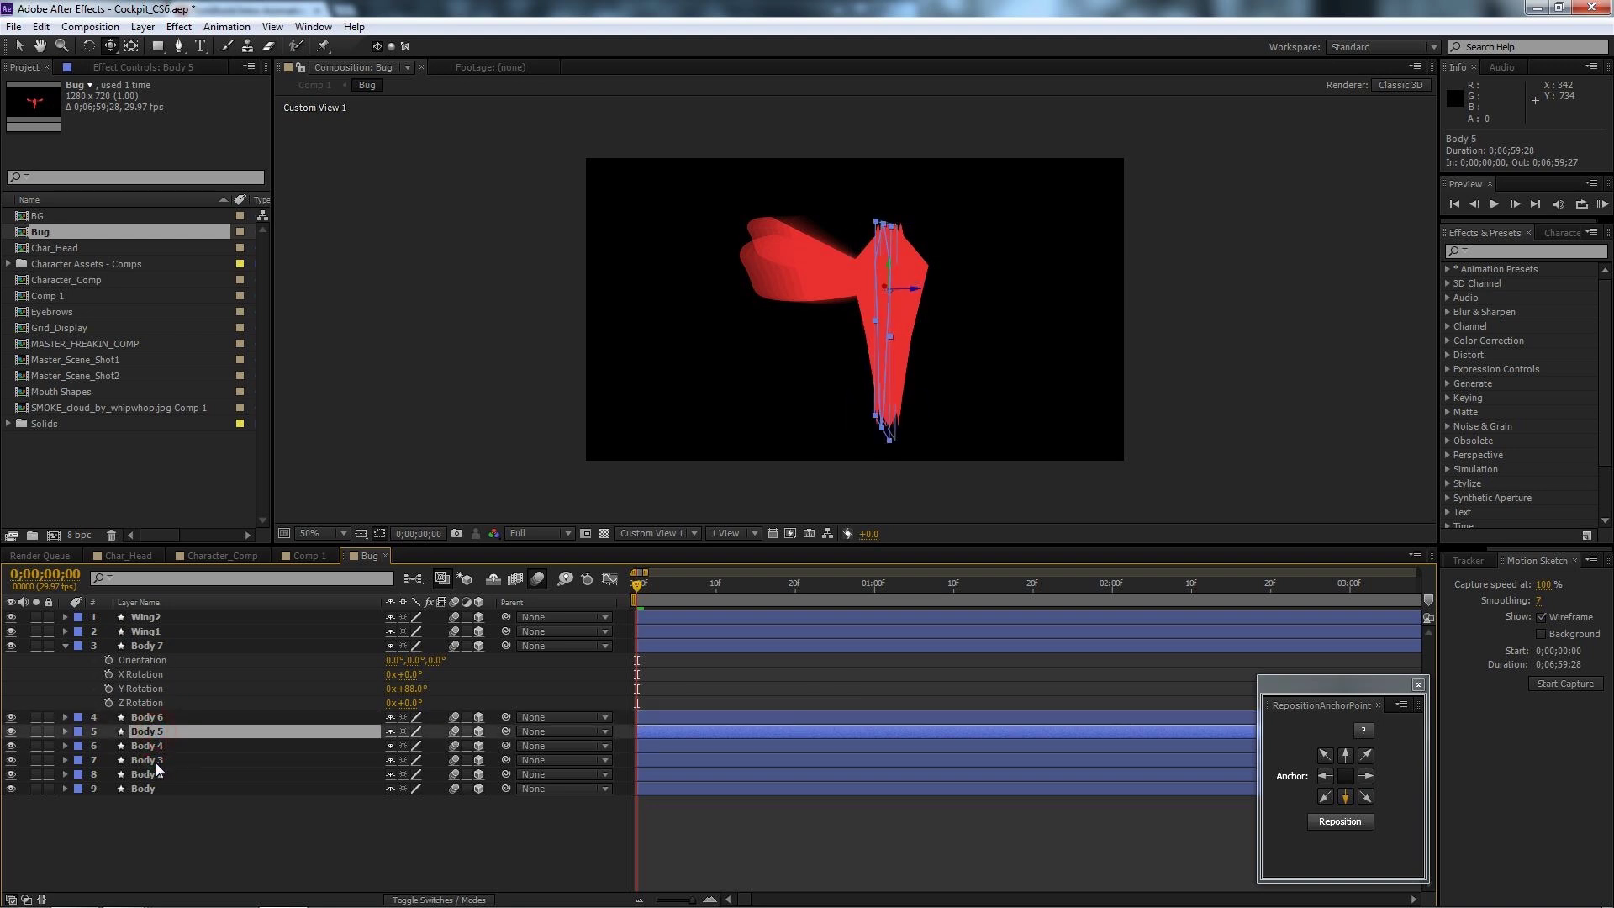
left_click(155, 762)
left_click(159, 774)
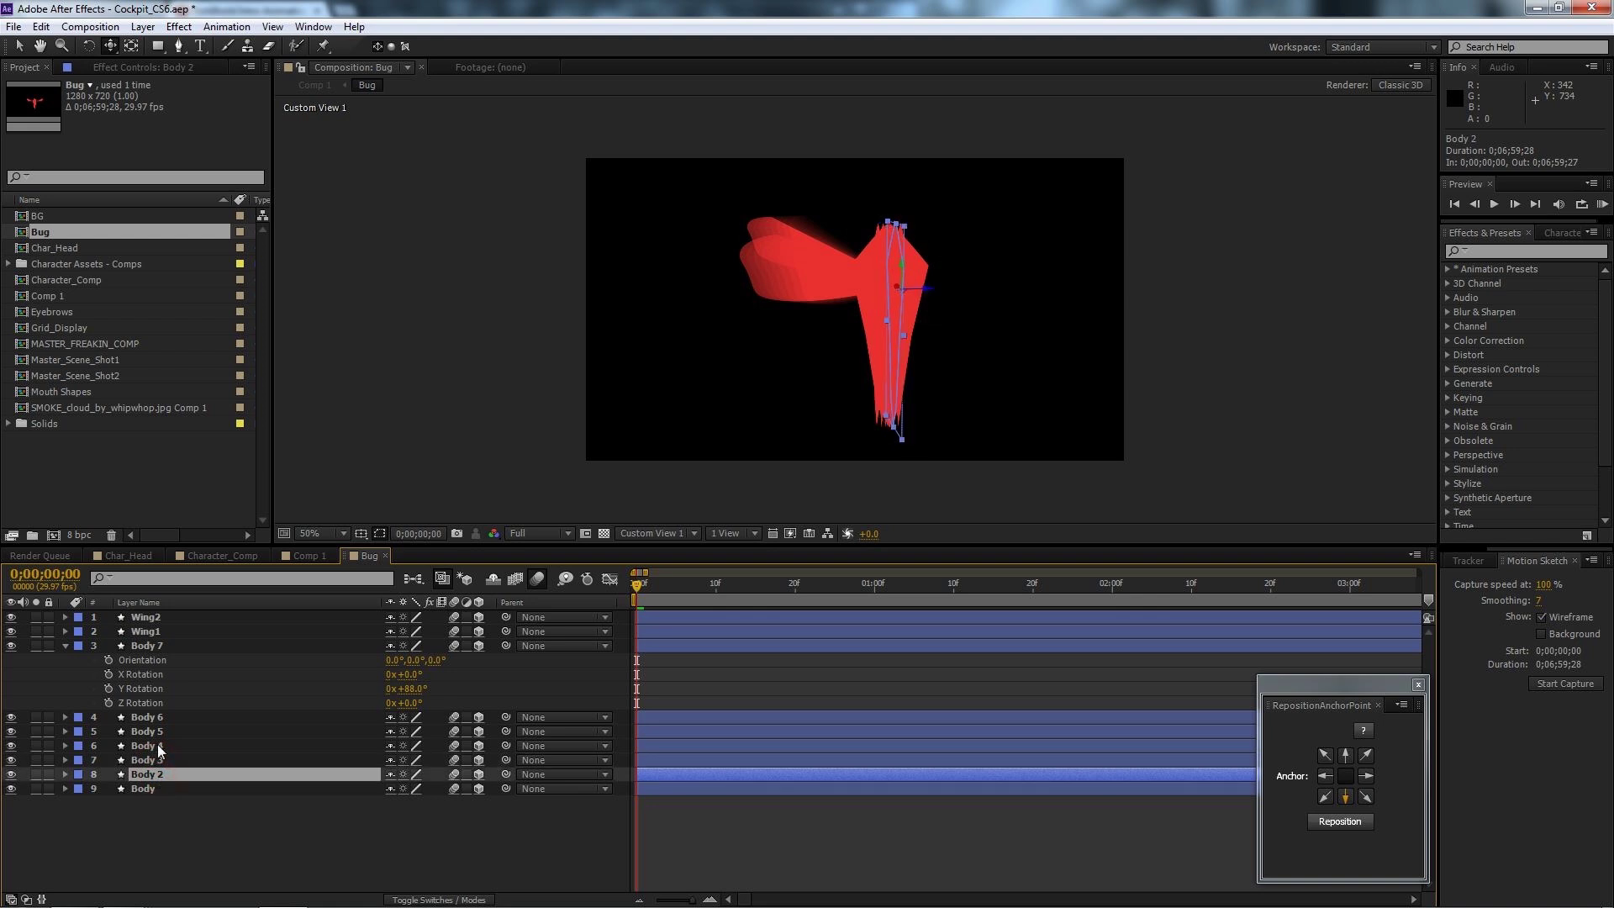
left_click(147, 647)
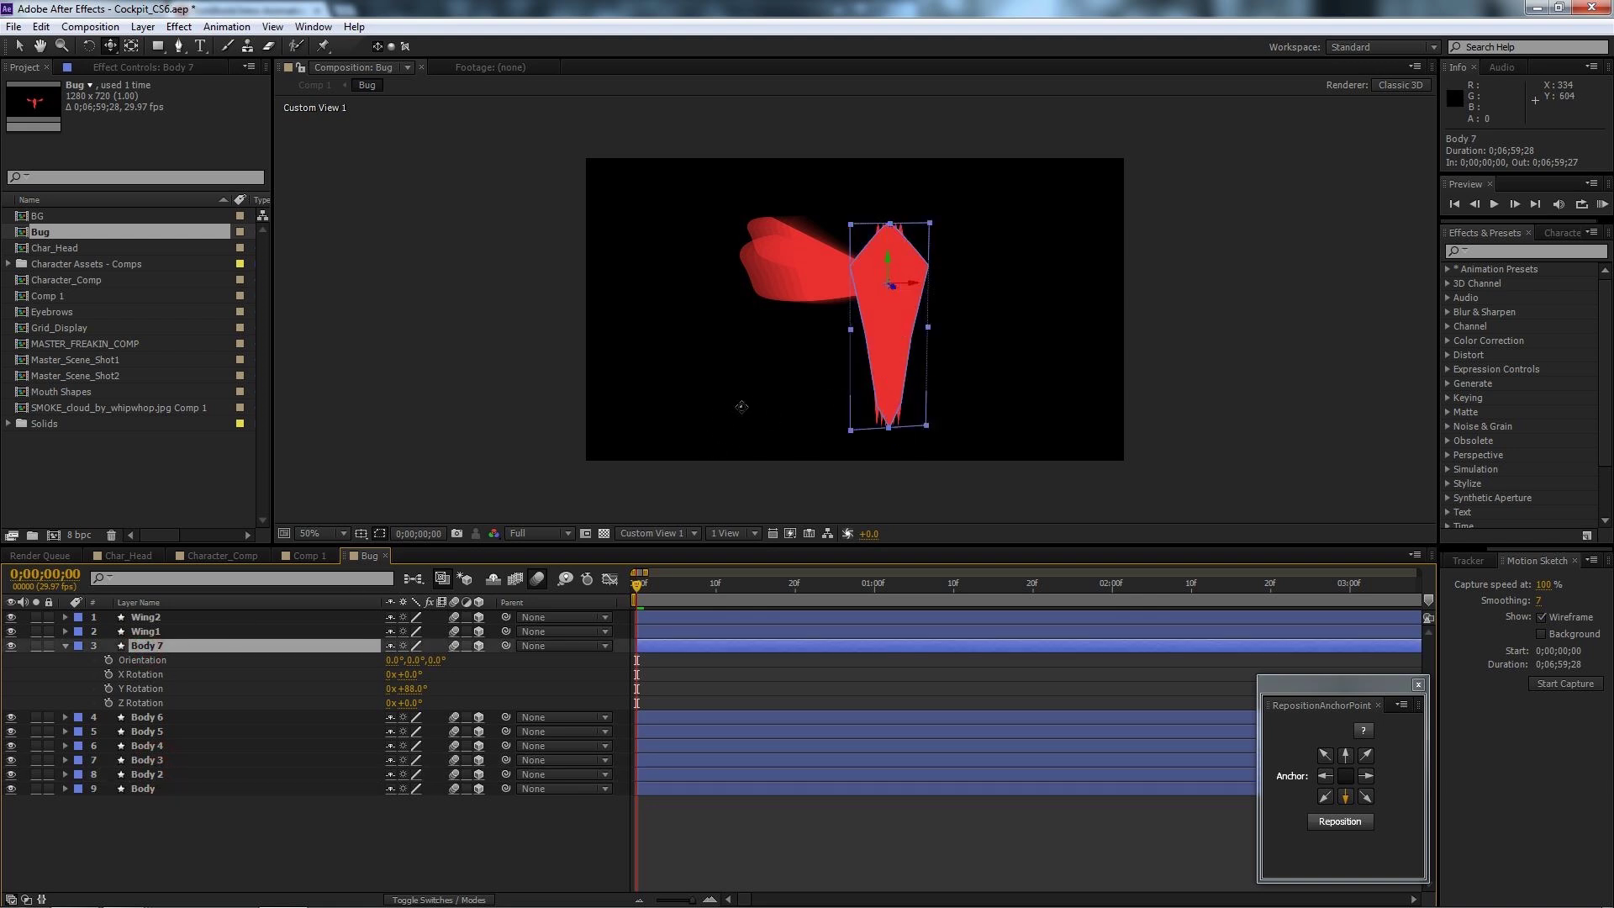
left_click_drag(746, 400, 779, 331)
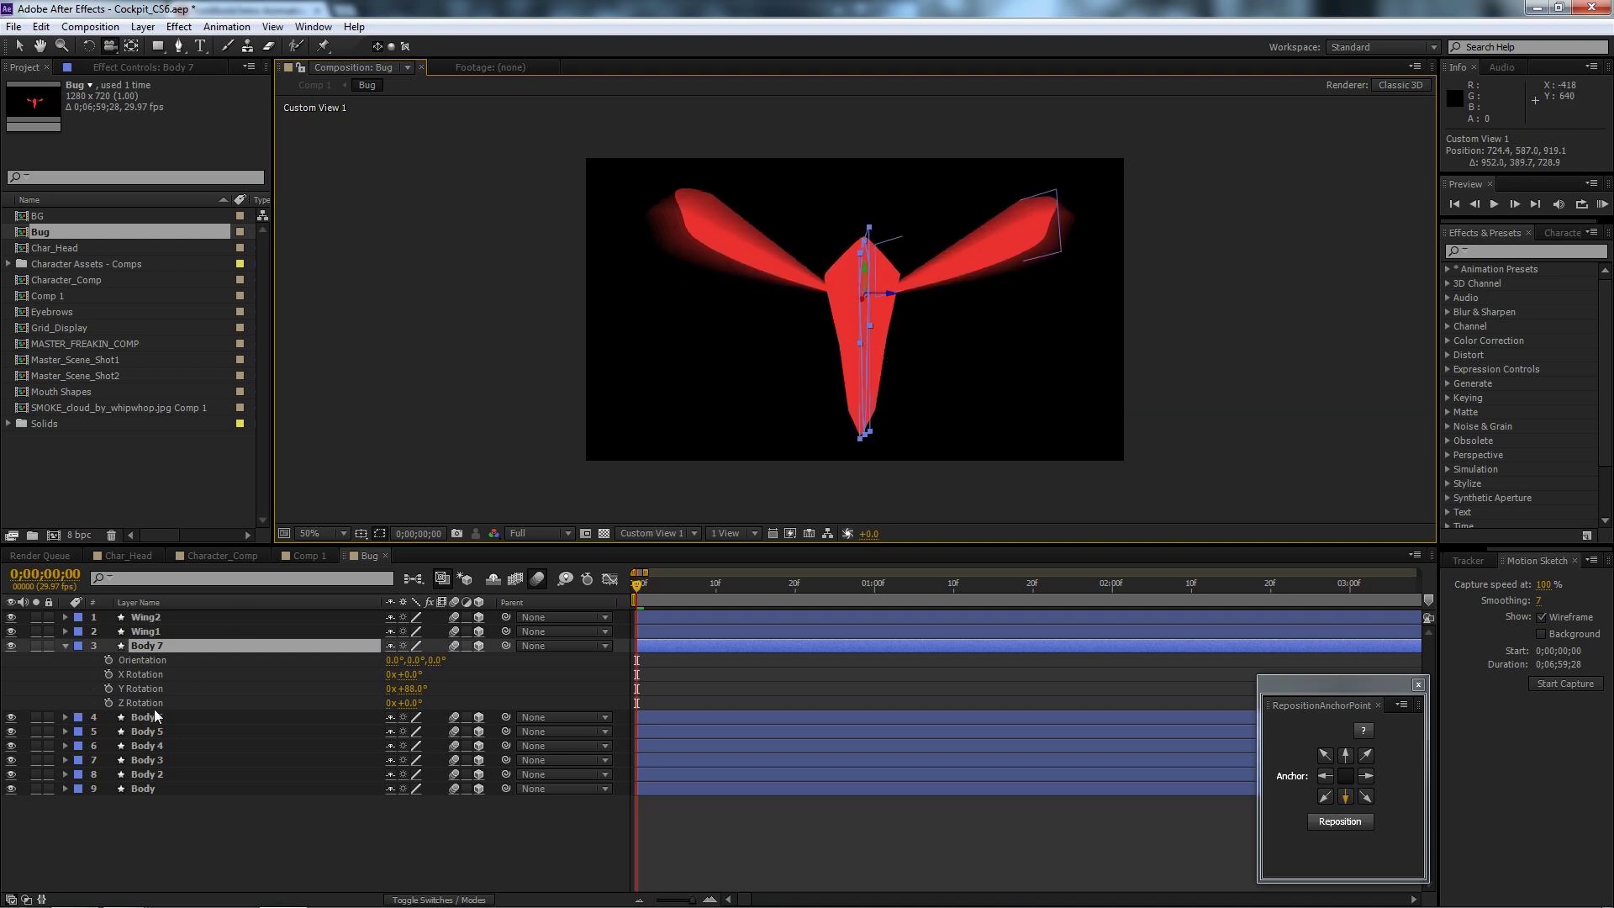
Reveal Wing1's Y Rotation keyframes and loopOut expression, and preview the wing's flapping cycle.
left_click(151, 632)
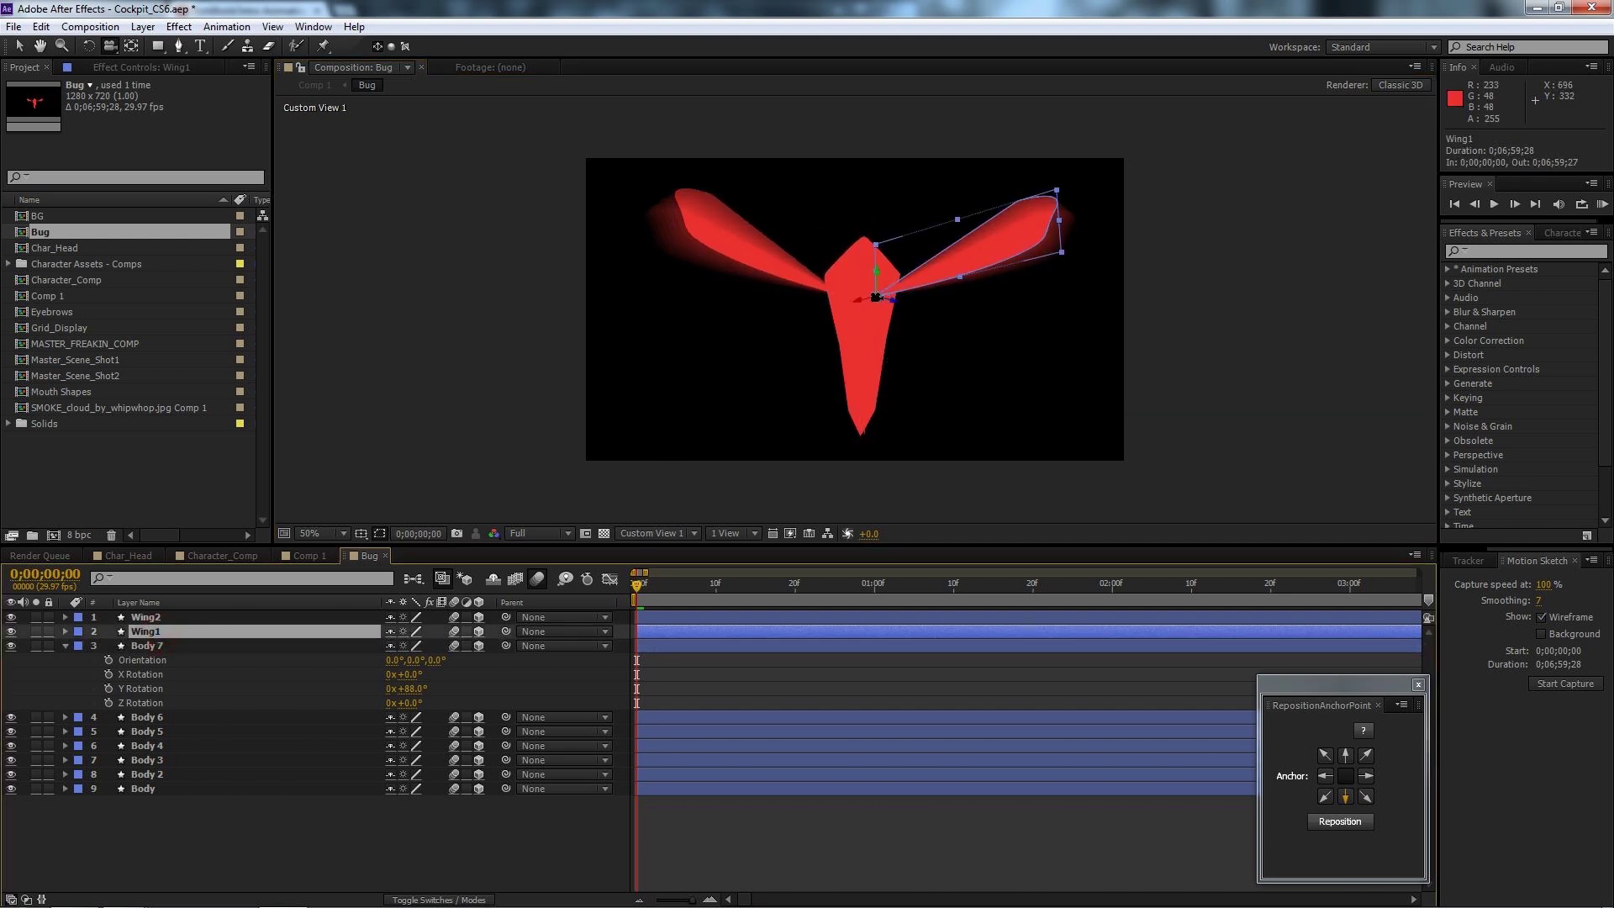
key("u")
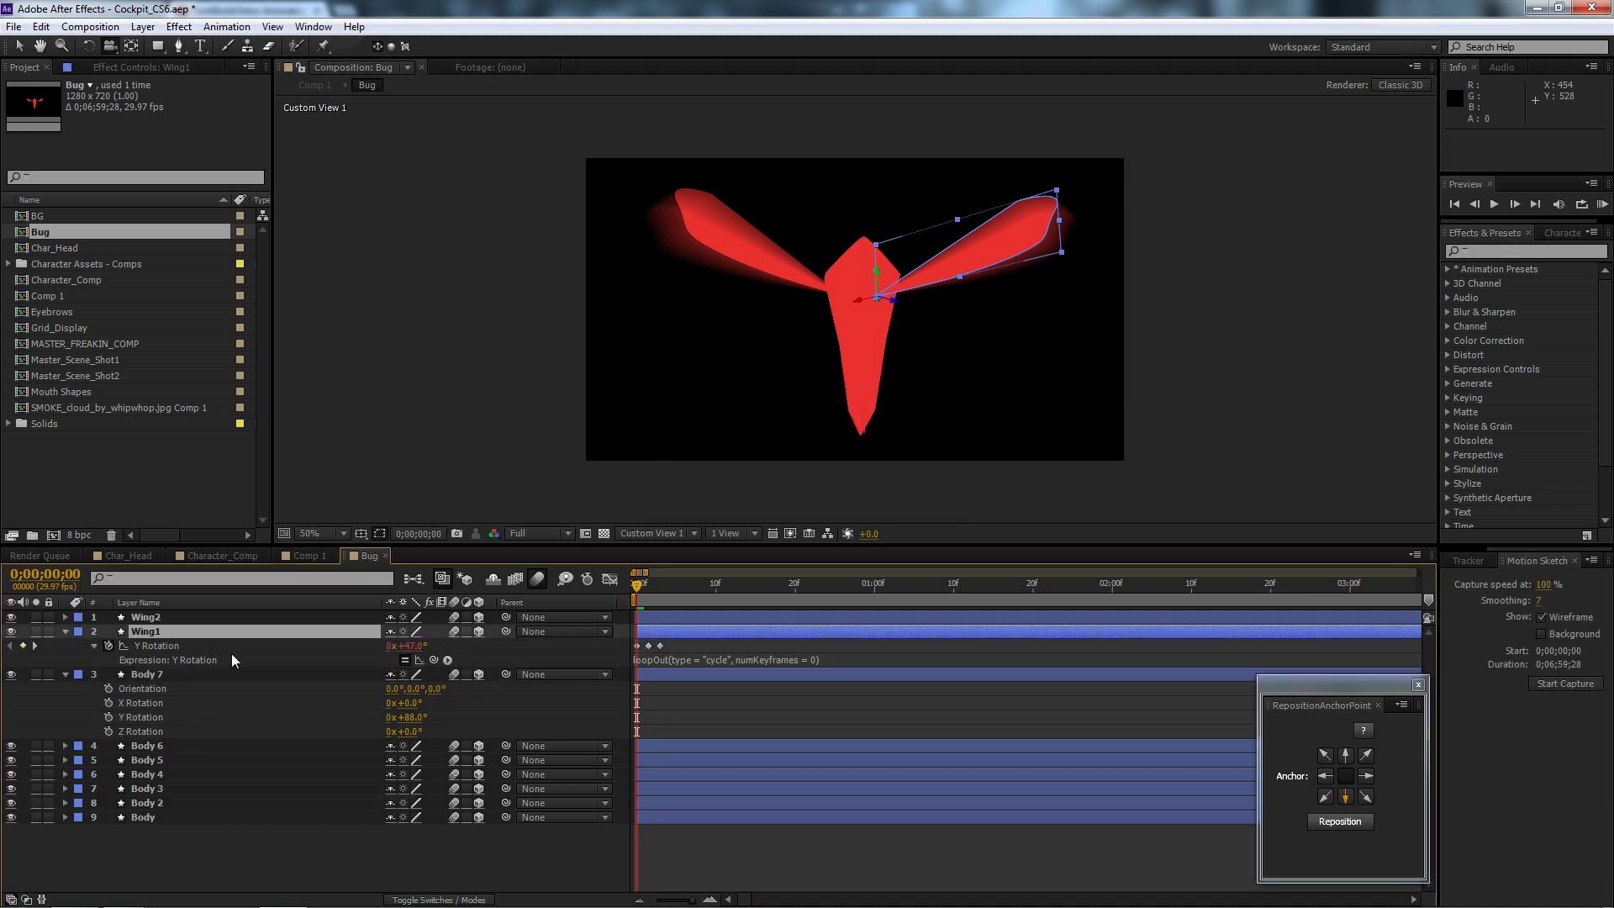
left_click(179, 646)
mouse_move(637, 583)
left_mouse_down()
mouse_move(652, 584)
mouse_move(614, 592)
left_mouse_up()
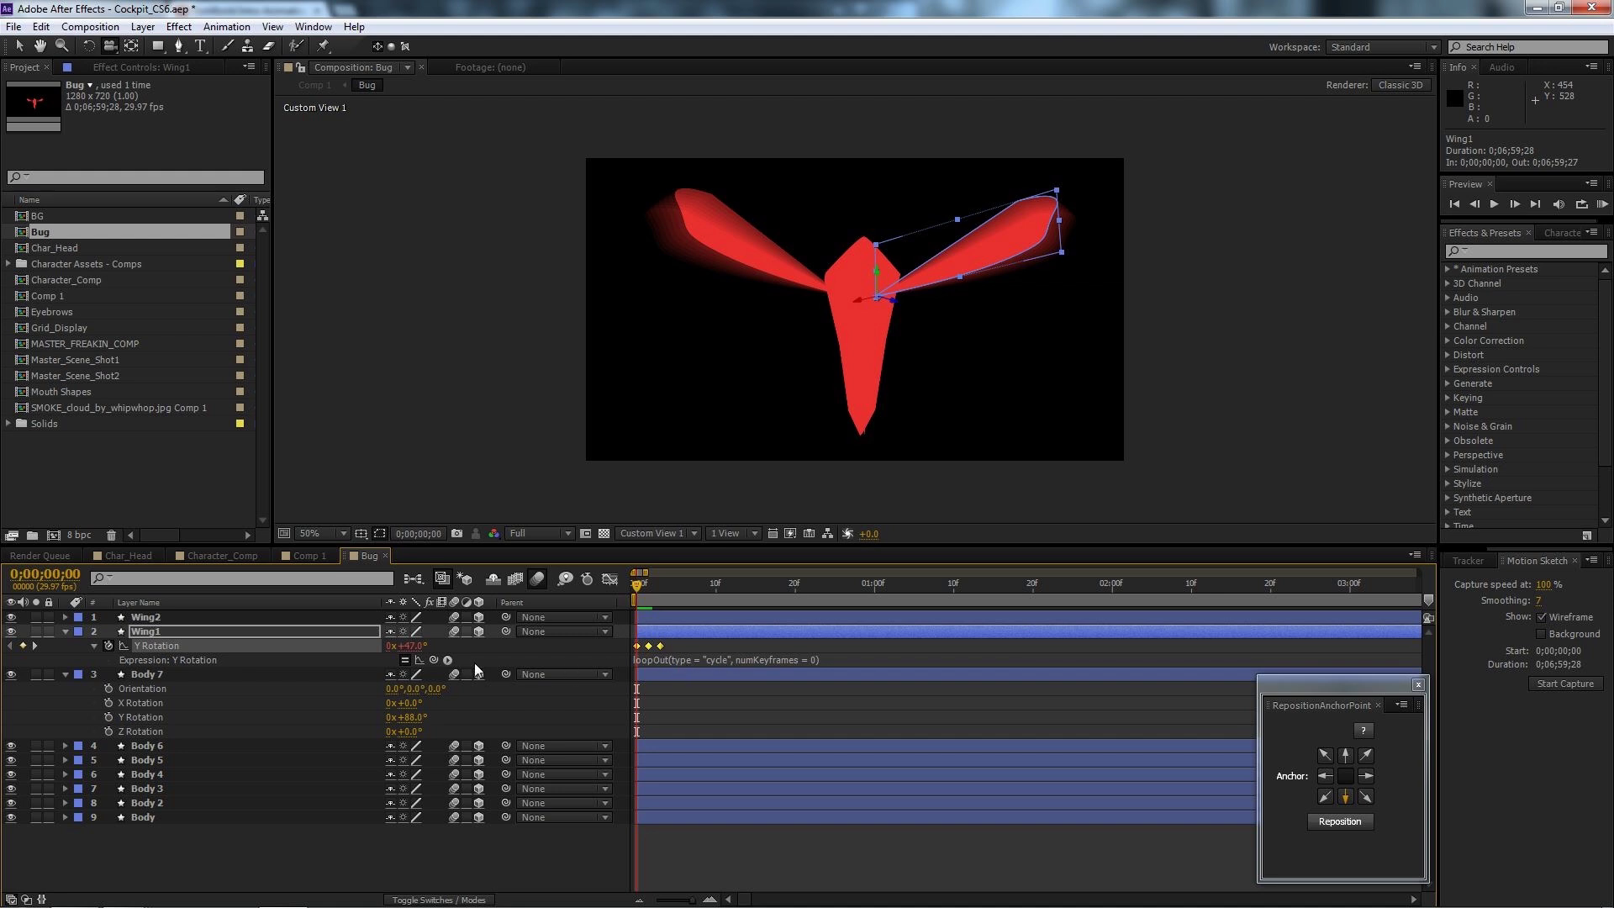
key("KP_0")
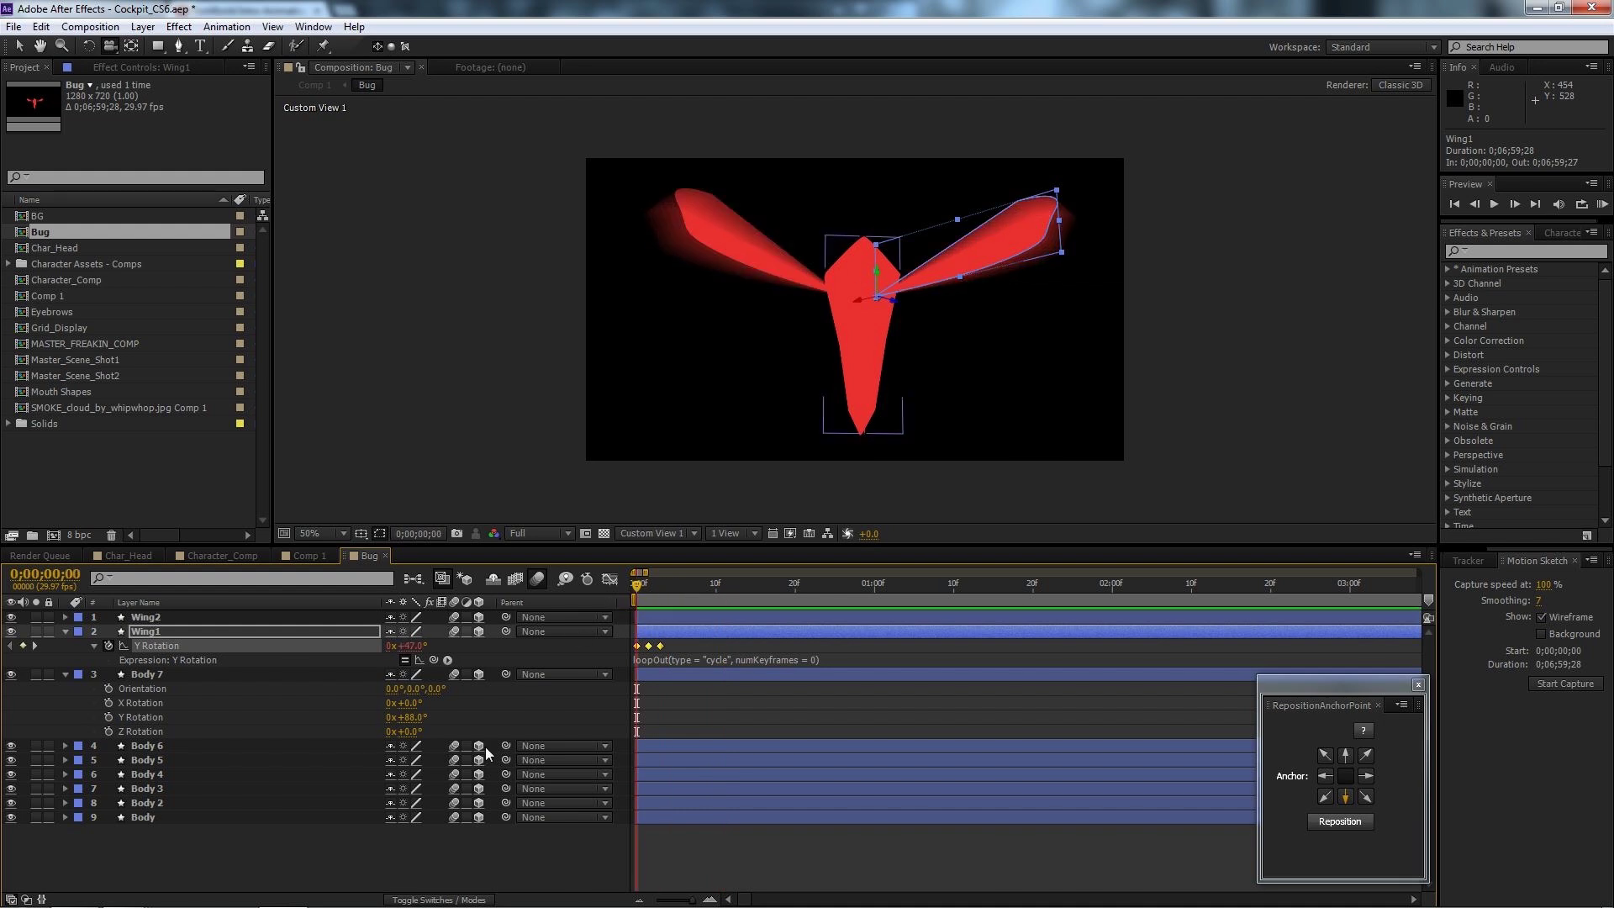
left_click(674, 646)
left_click(636, 645)
left_click_drag(639, 589, 660, 587)
left_click(635, 586)
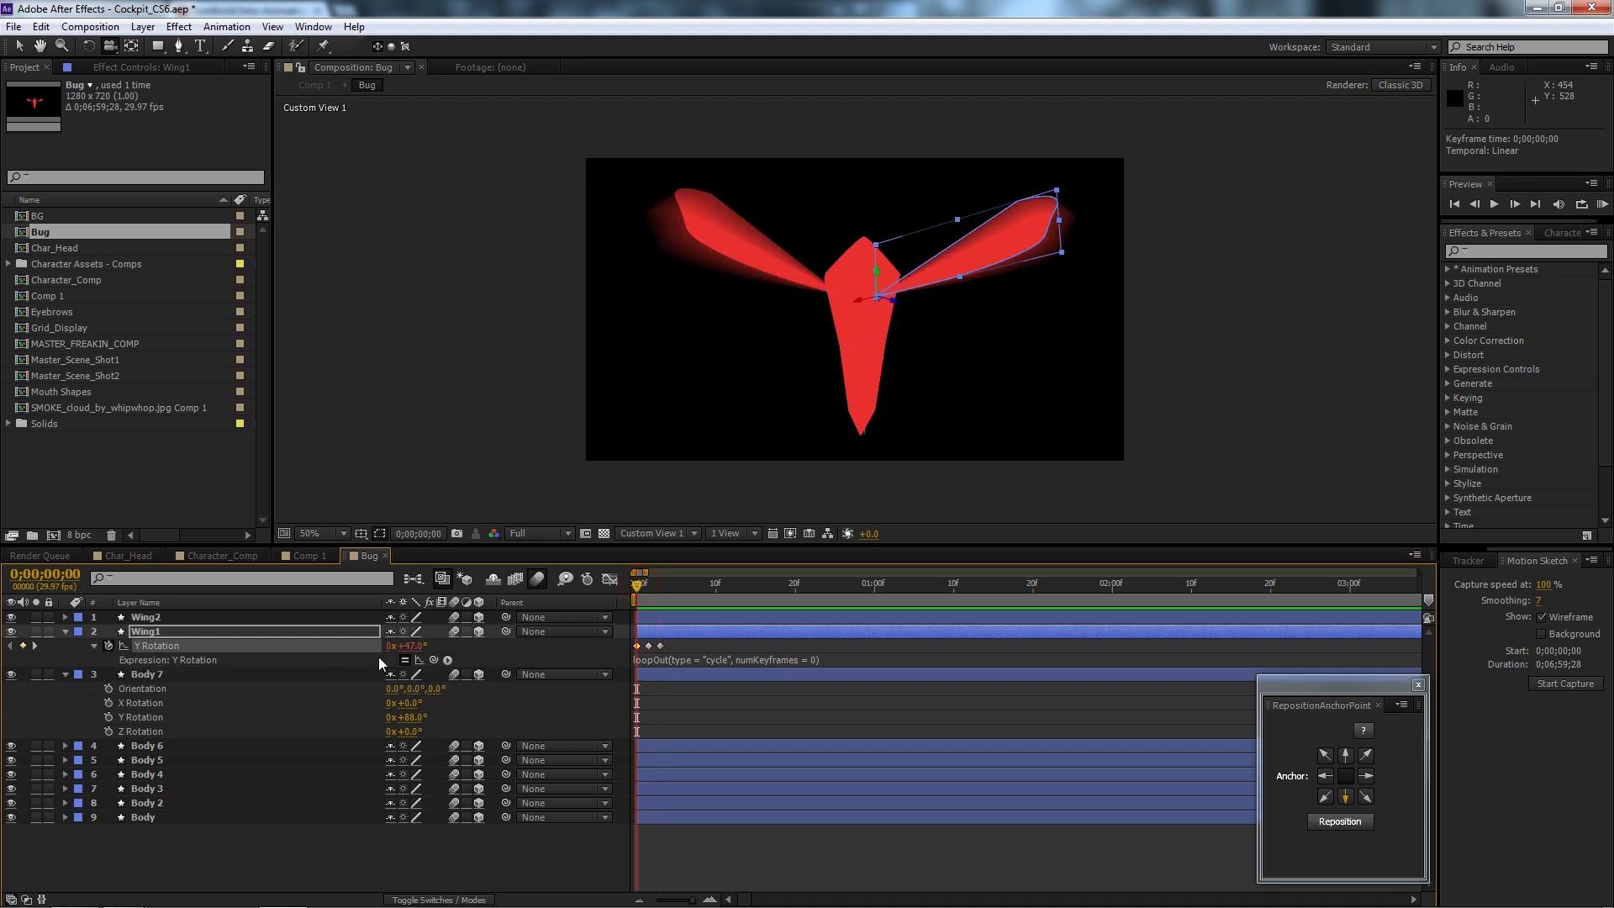
Browse the Property expression functions for Wing1's Y Rotation to locate loopOut(type = "cycle", numKeyframes = 0), and close the list.
left_click(448, 661)
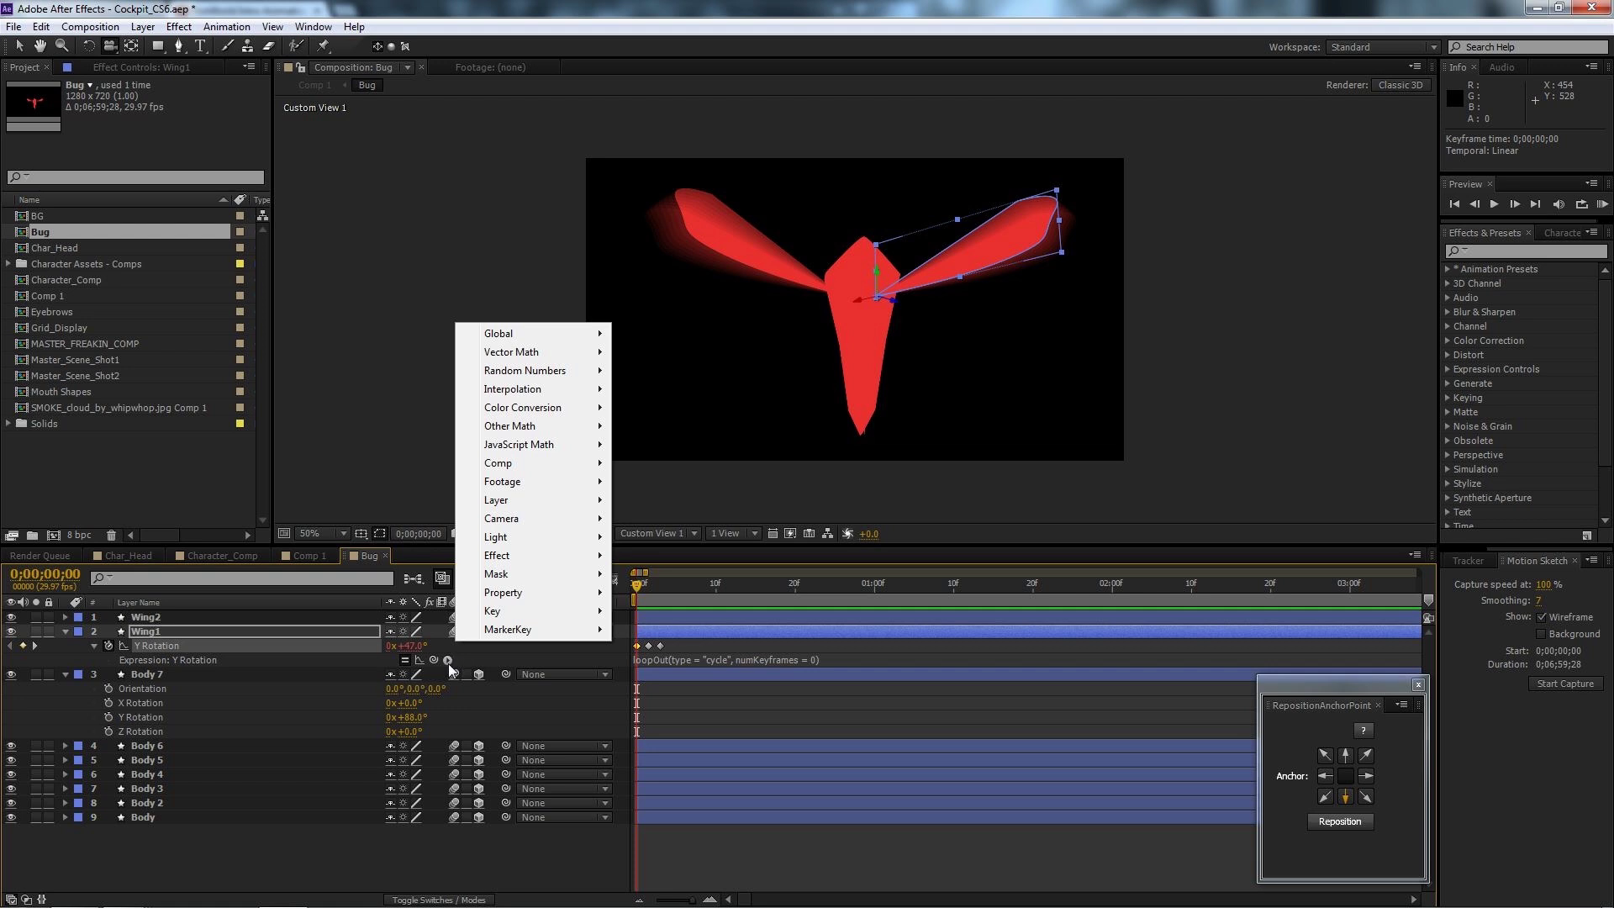
mouse_move(517, 535)
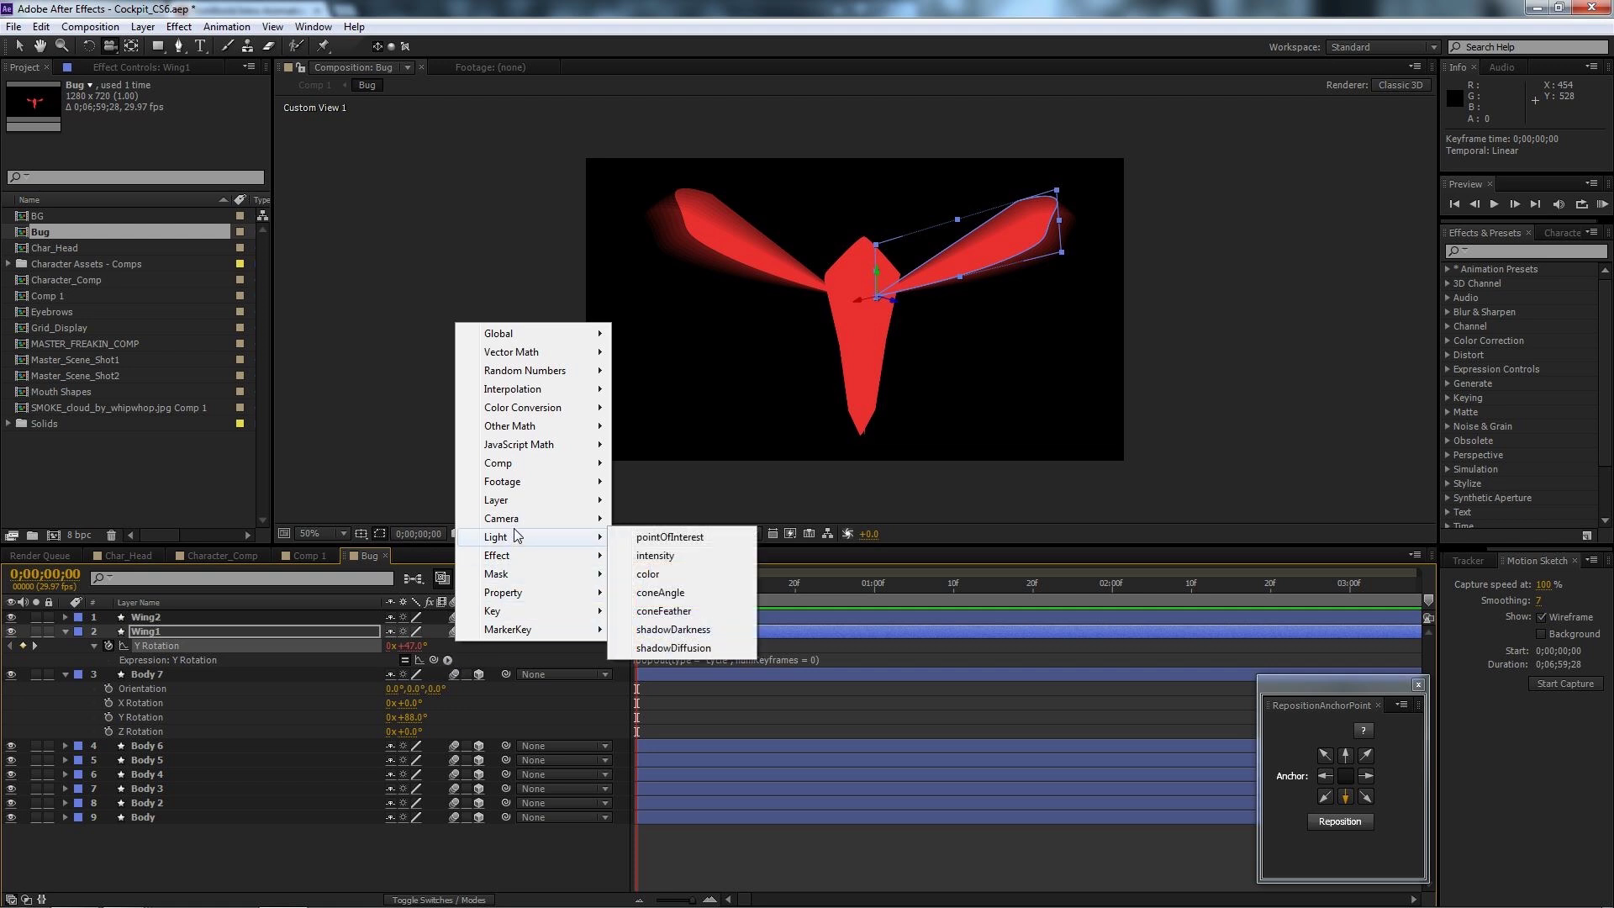
mouse_move(509, 593)
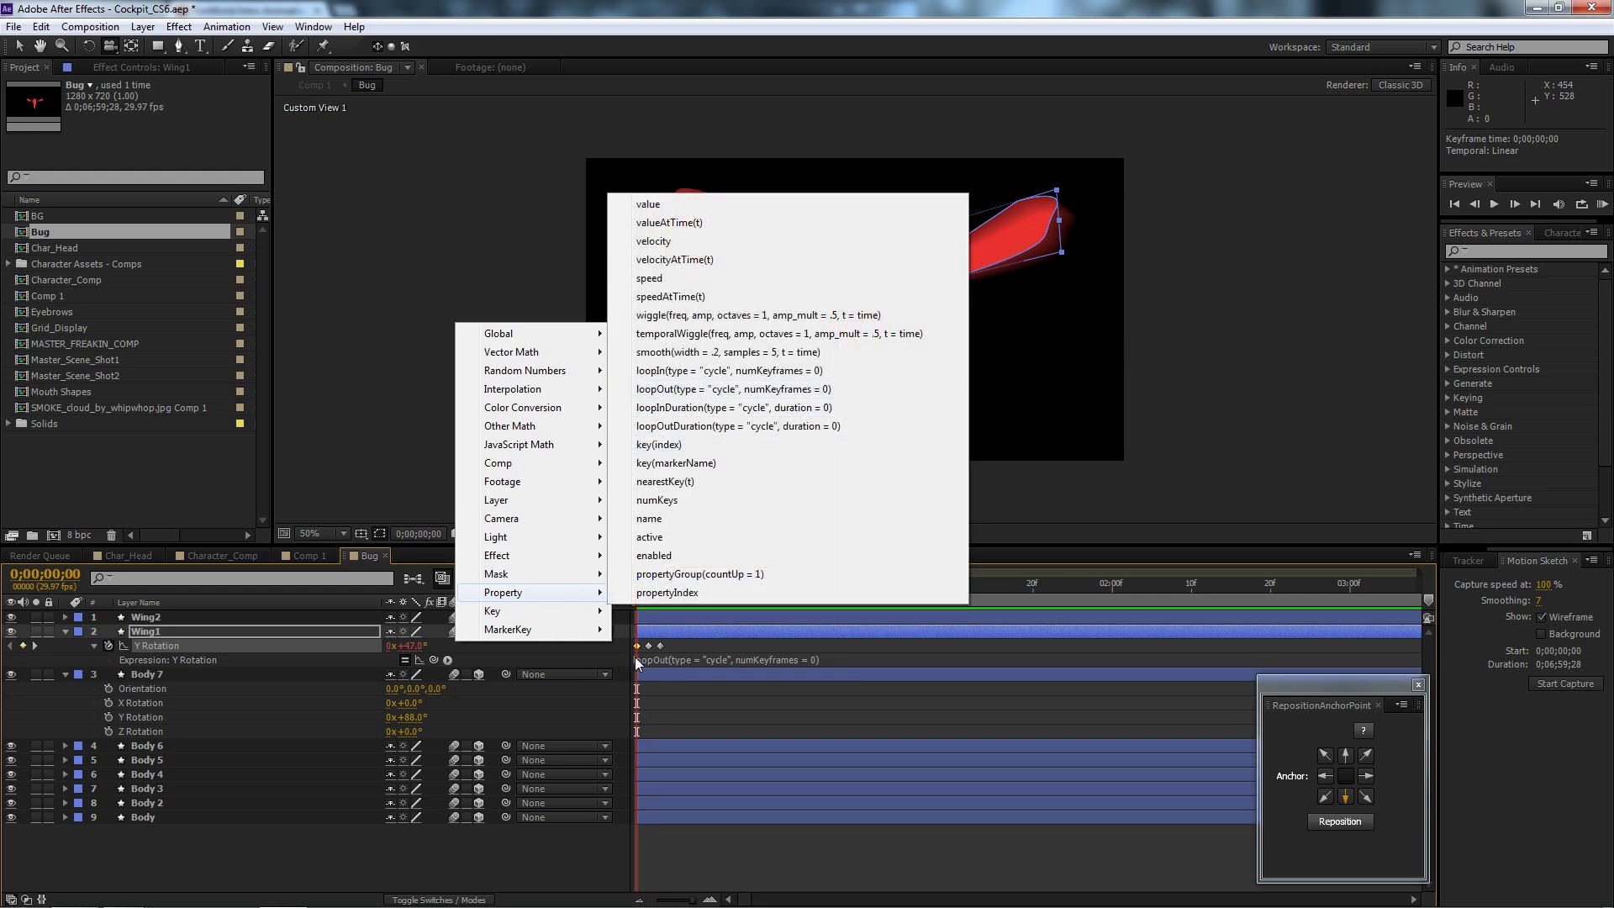
left_click(639, 577)
left_click_drag(639, 577, 522, 593)
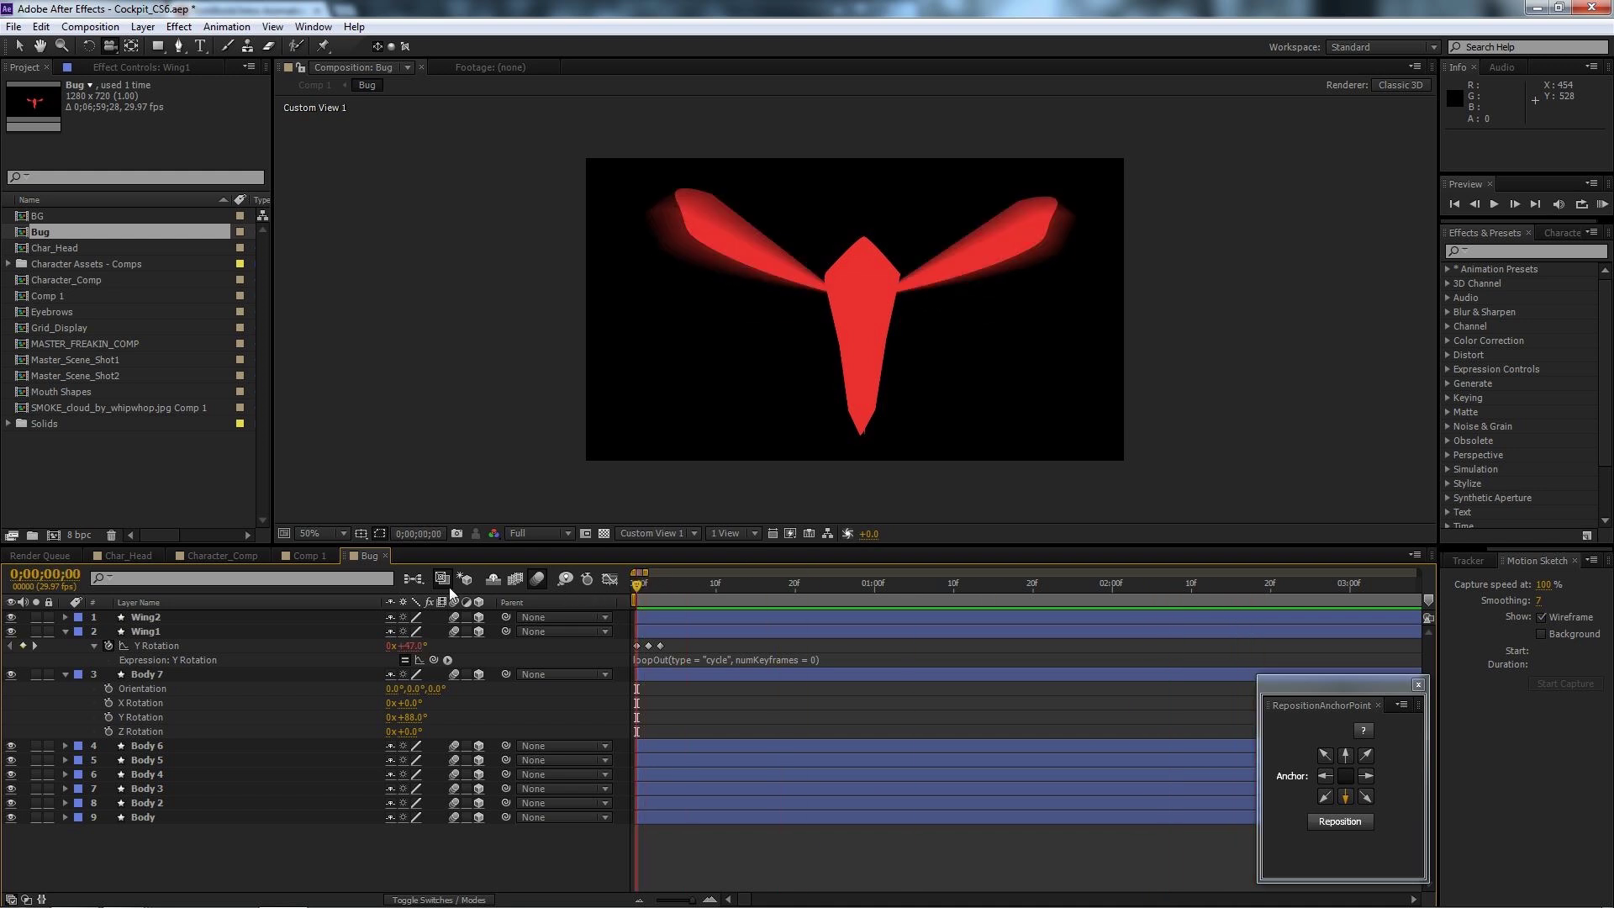
Collapse Wing1's properties, and return to Comp 1 to view the Bug layer on its motion path at 0;00;00;13.
left_click(65, 631)
left_click(304, 555)
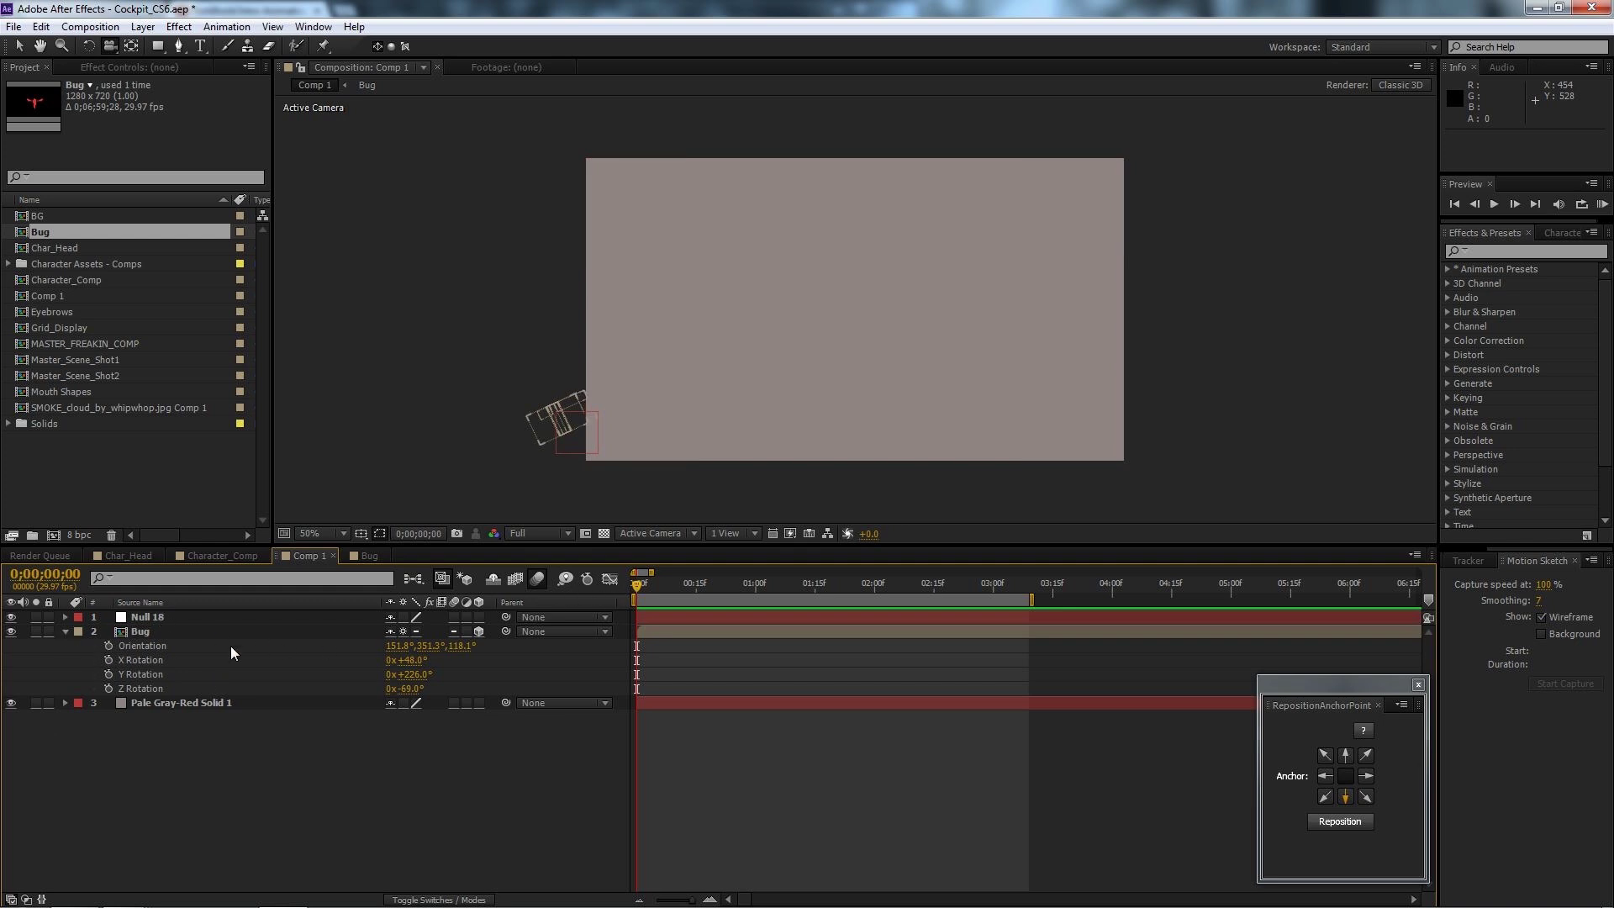
left_click(143, 631)
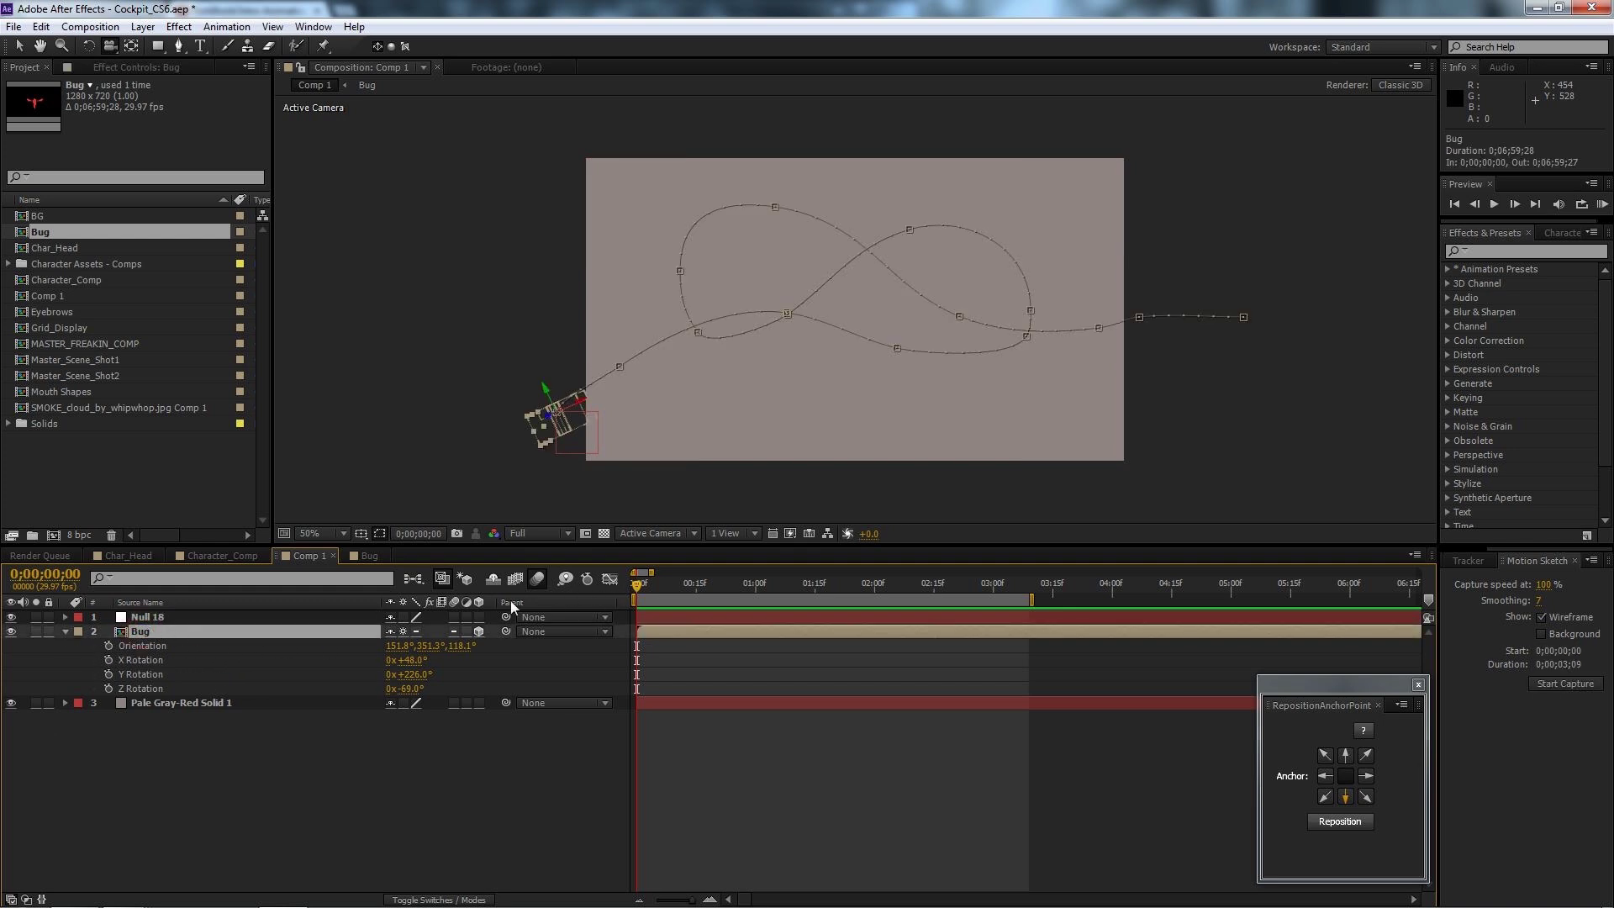
mouse_move(659, 584)
left_mouse_down()
mouse_move(735, 584)
mouse_move(688, 582)
left_mouse_up()
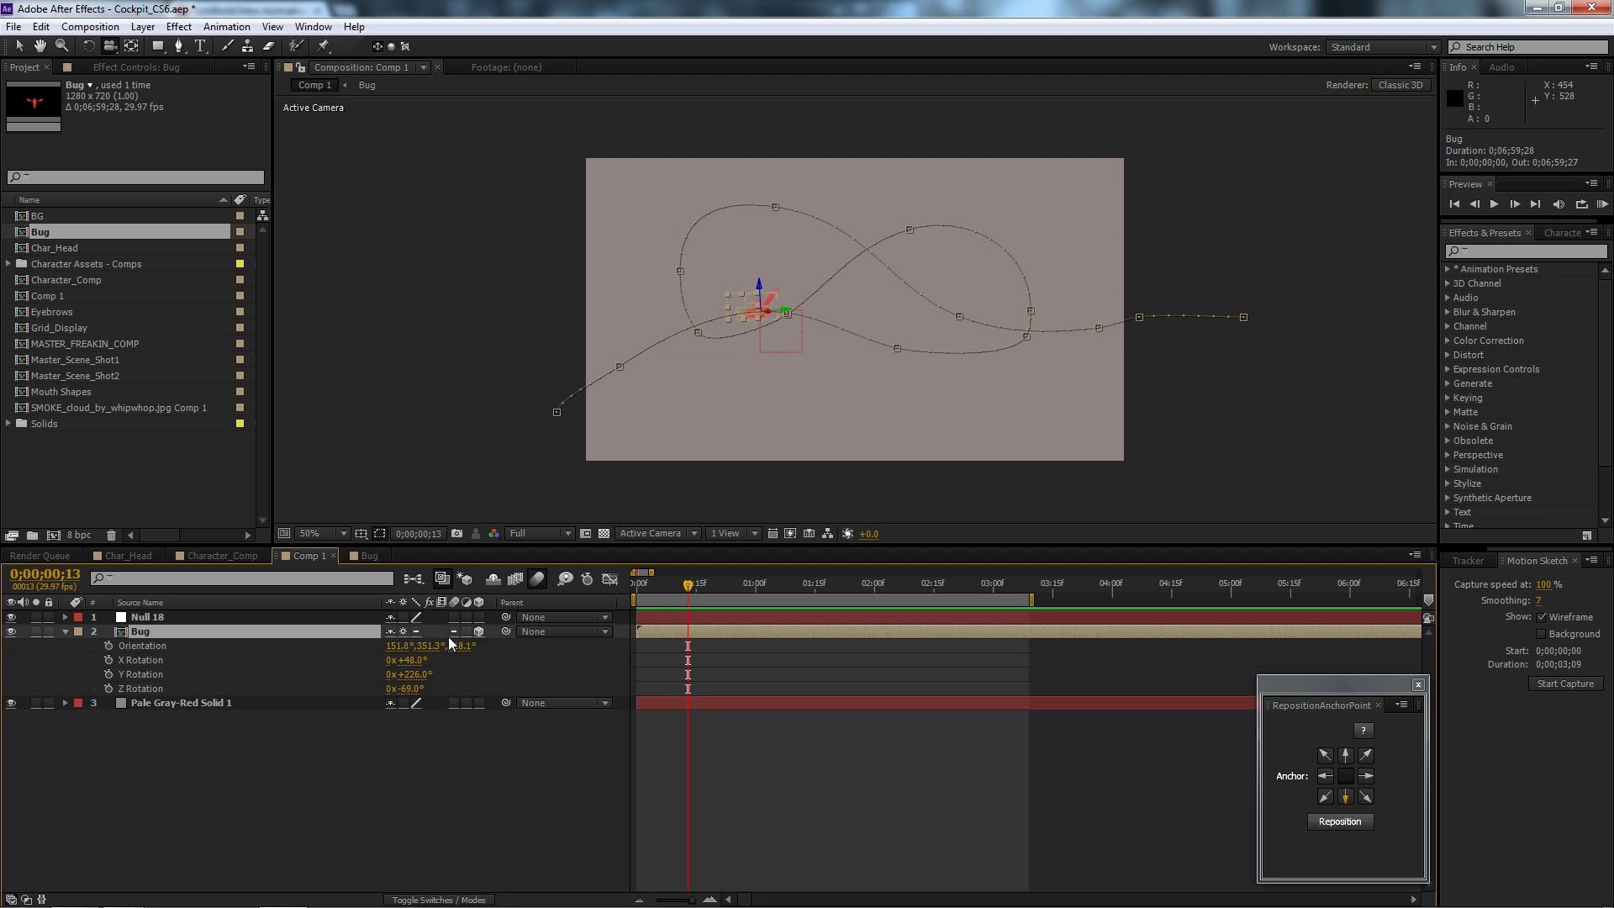
Delete the Null 18 layer from Comp 1, and hide the Bug layer.
left_click(154, 615)
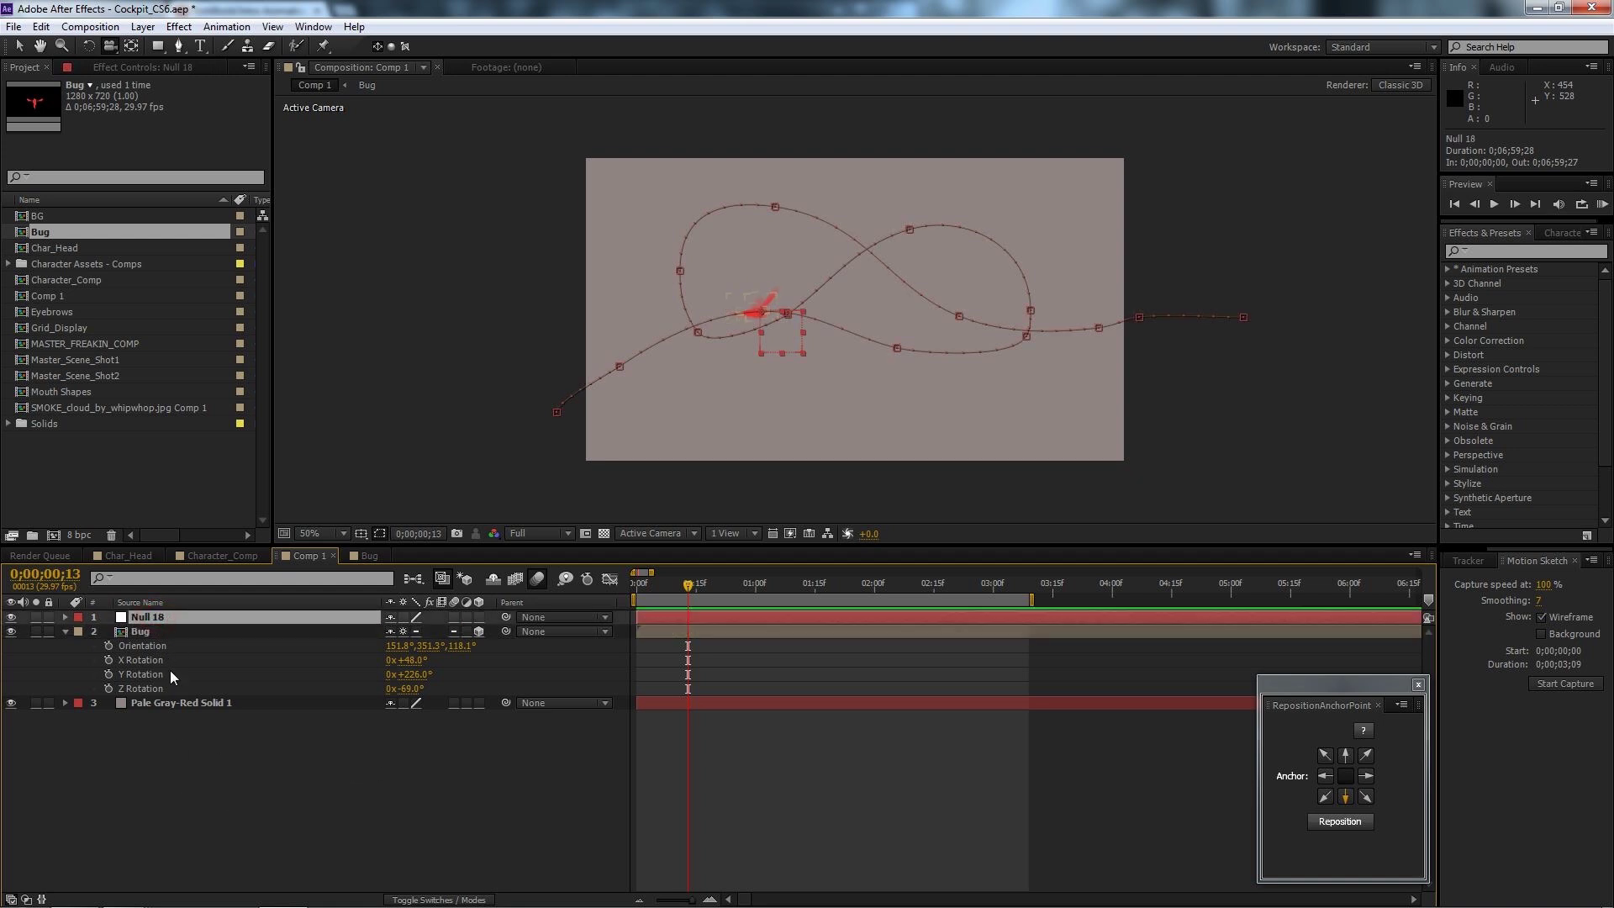
left_click(137, 615)
key("Delete")
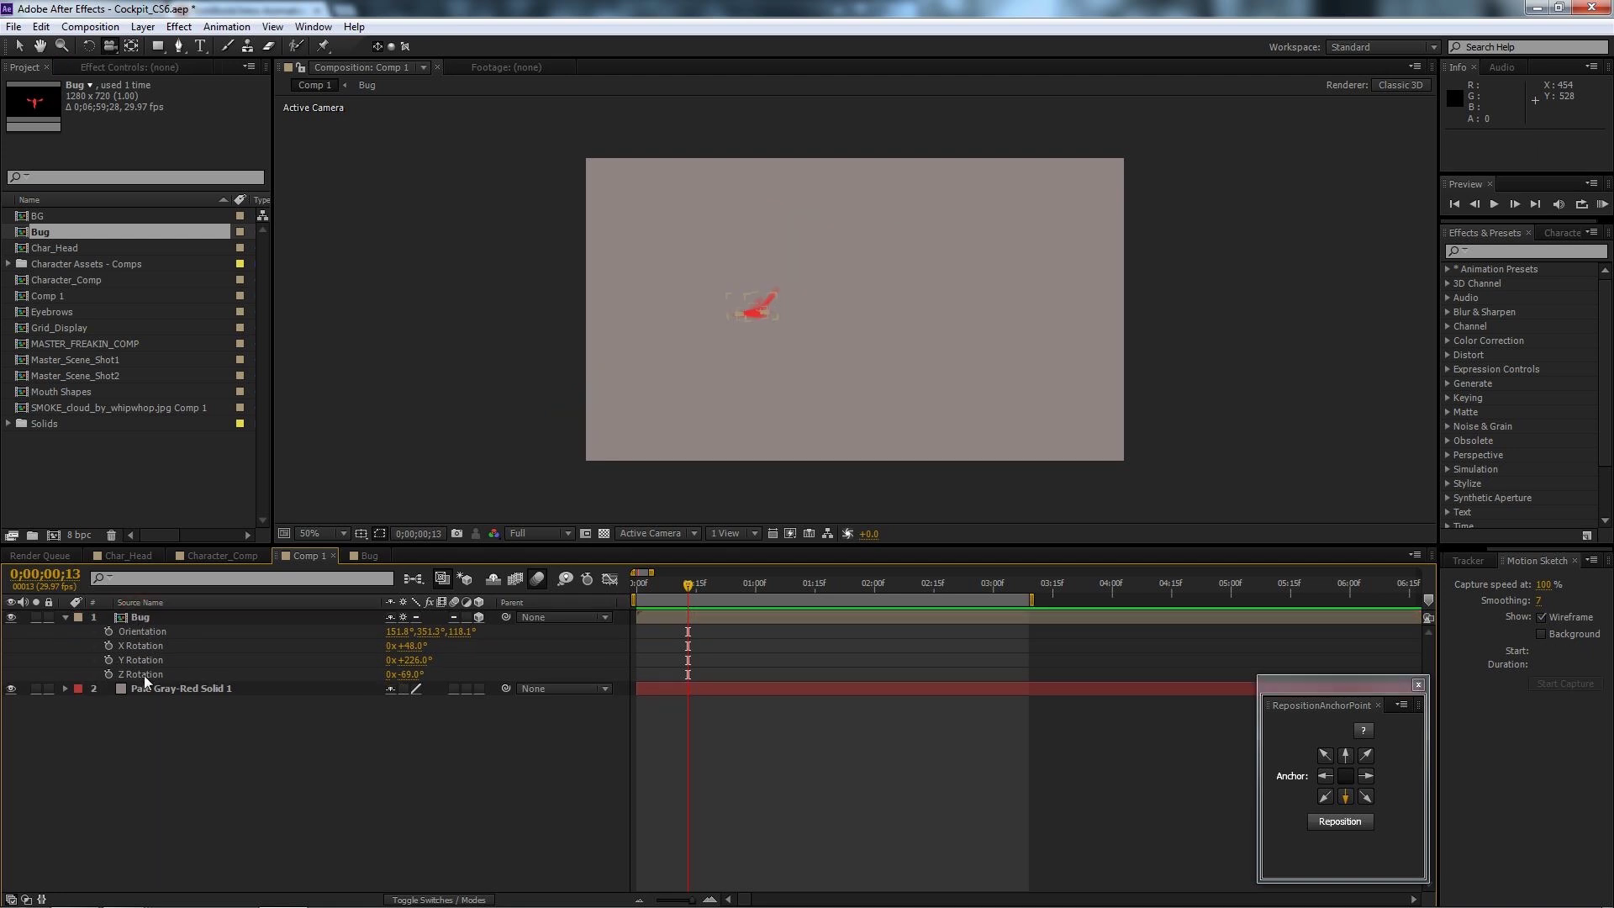
left_click(11, 617)
Add a new null object to Comp 1.
left_click(142, 28)
mouse_move(188, 47)
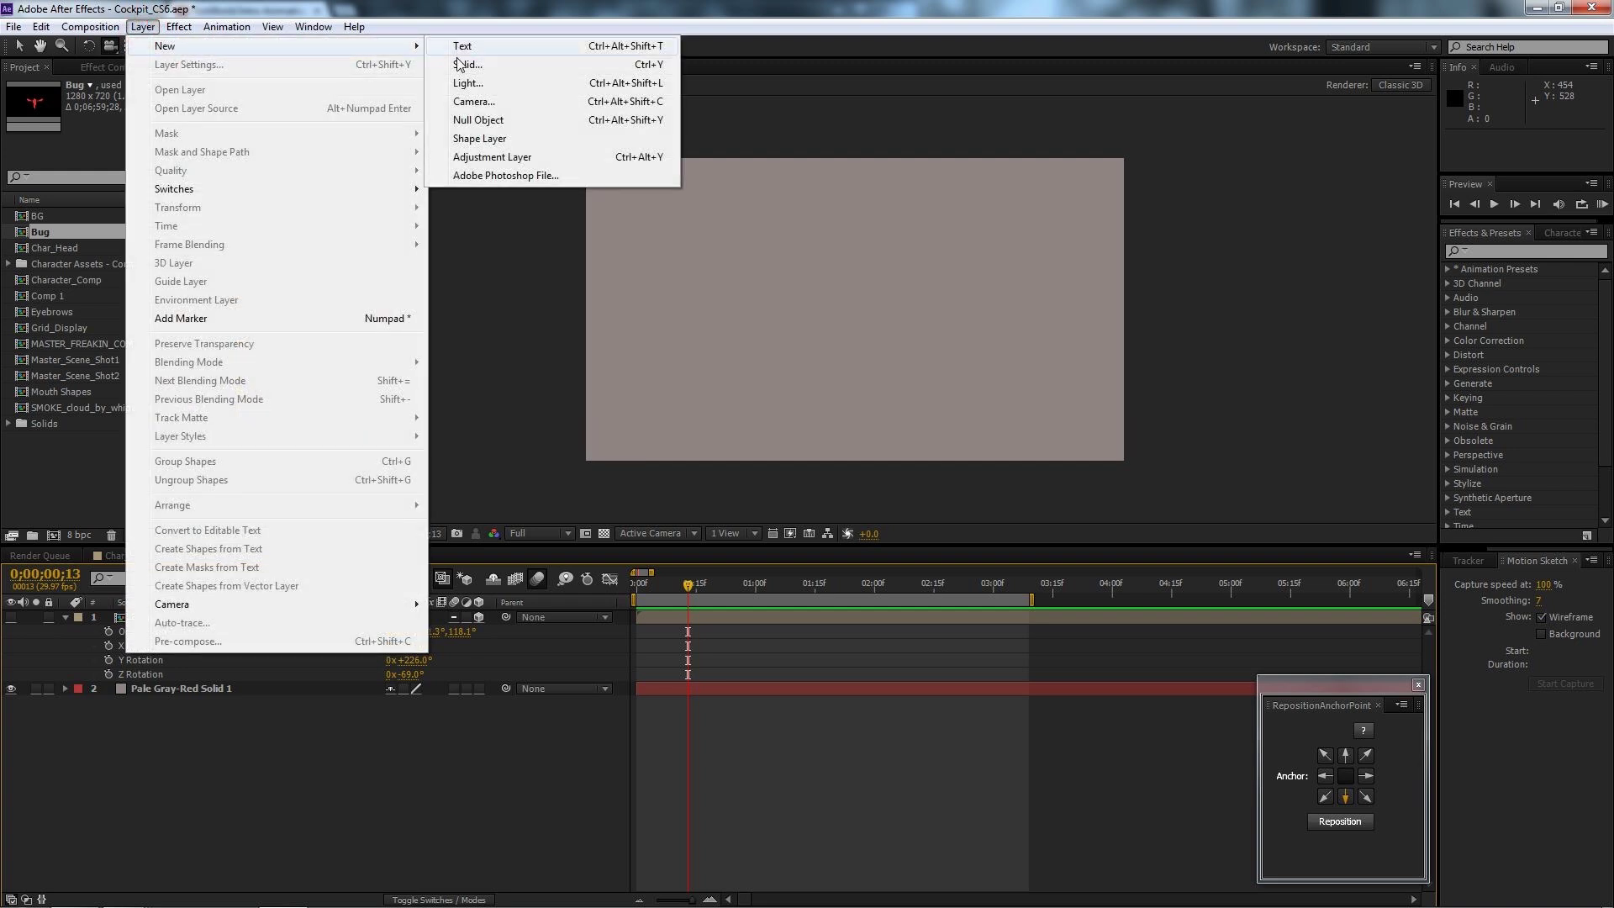
left_click(472, 121)
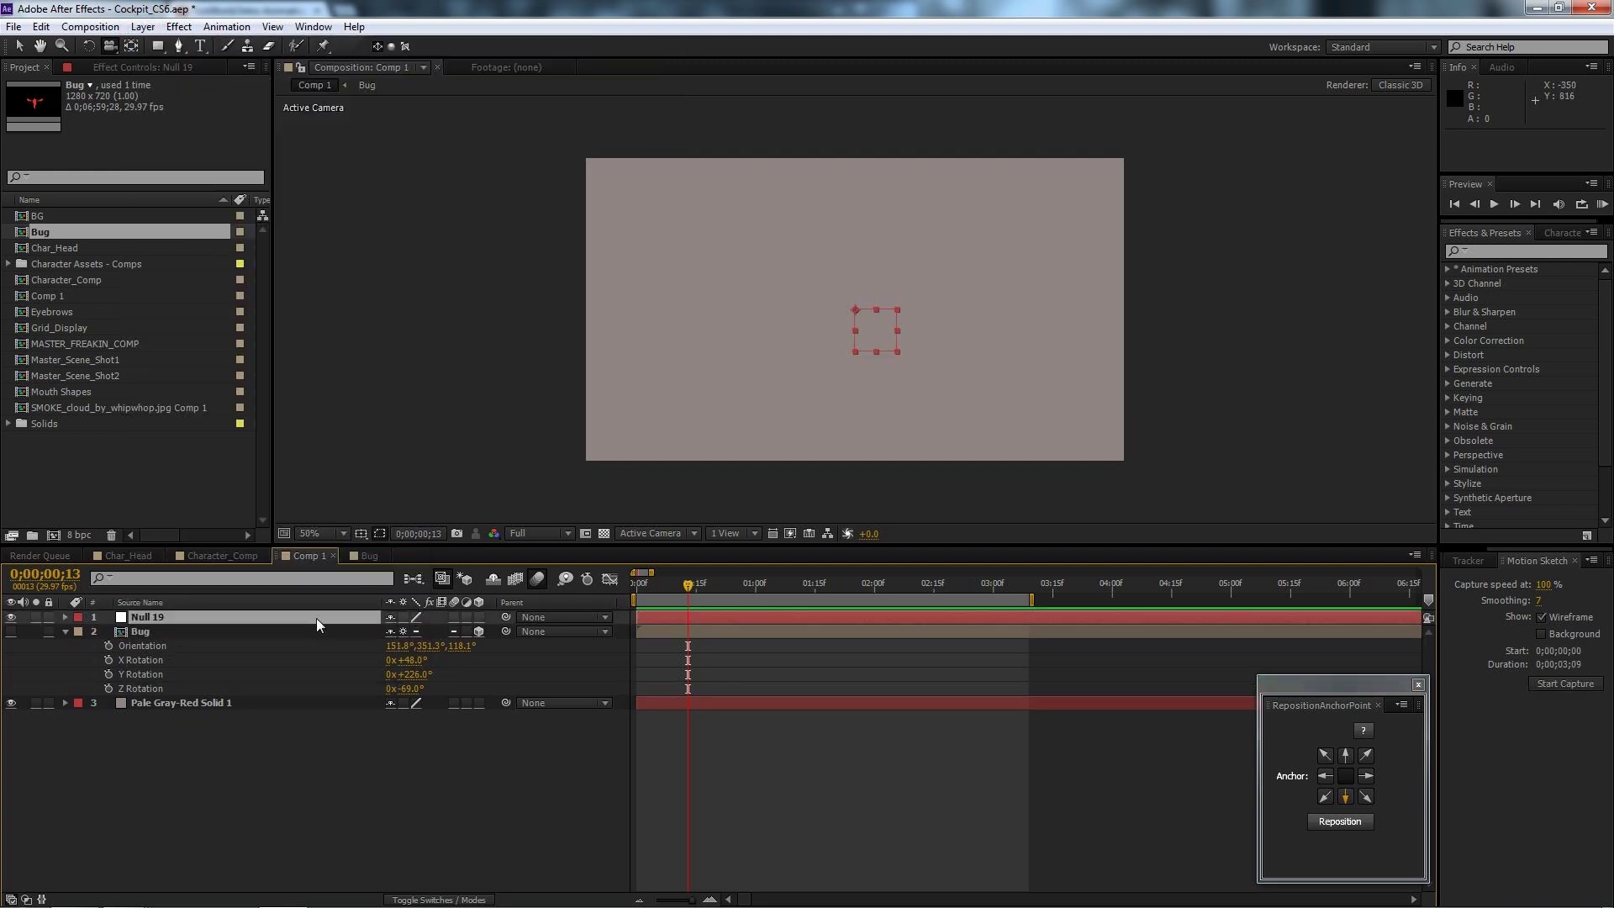
Bring up the Motion Sketch settings, widen their area, and move the RepositionAnchorPoint window beside the composition frame and shrink it.
left_click(313, 26)
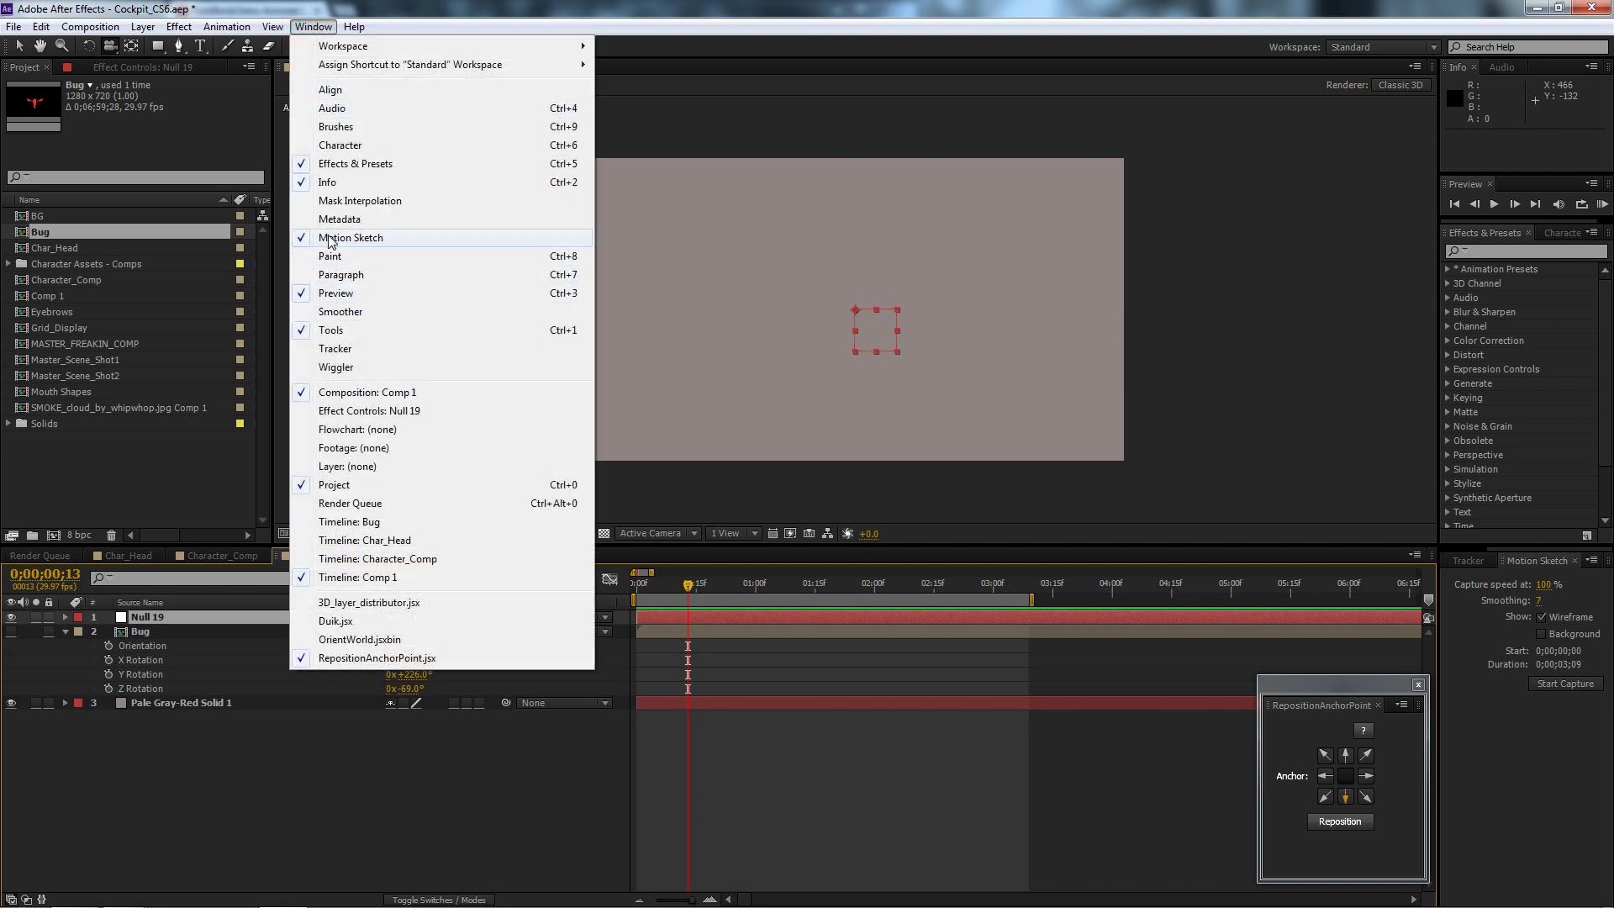
left_click(1526, 562)
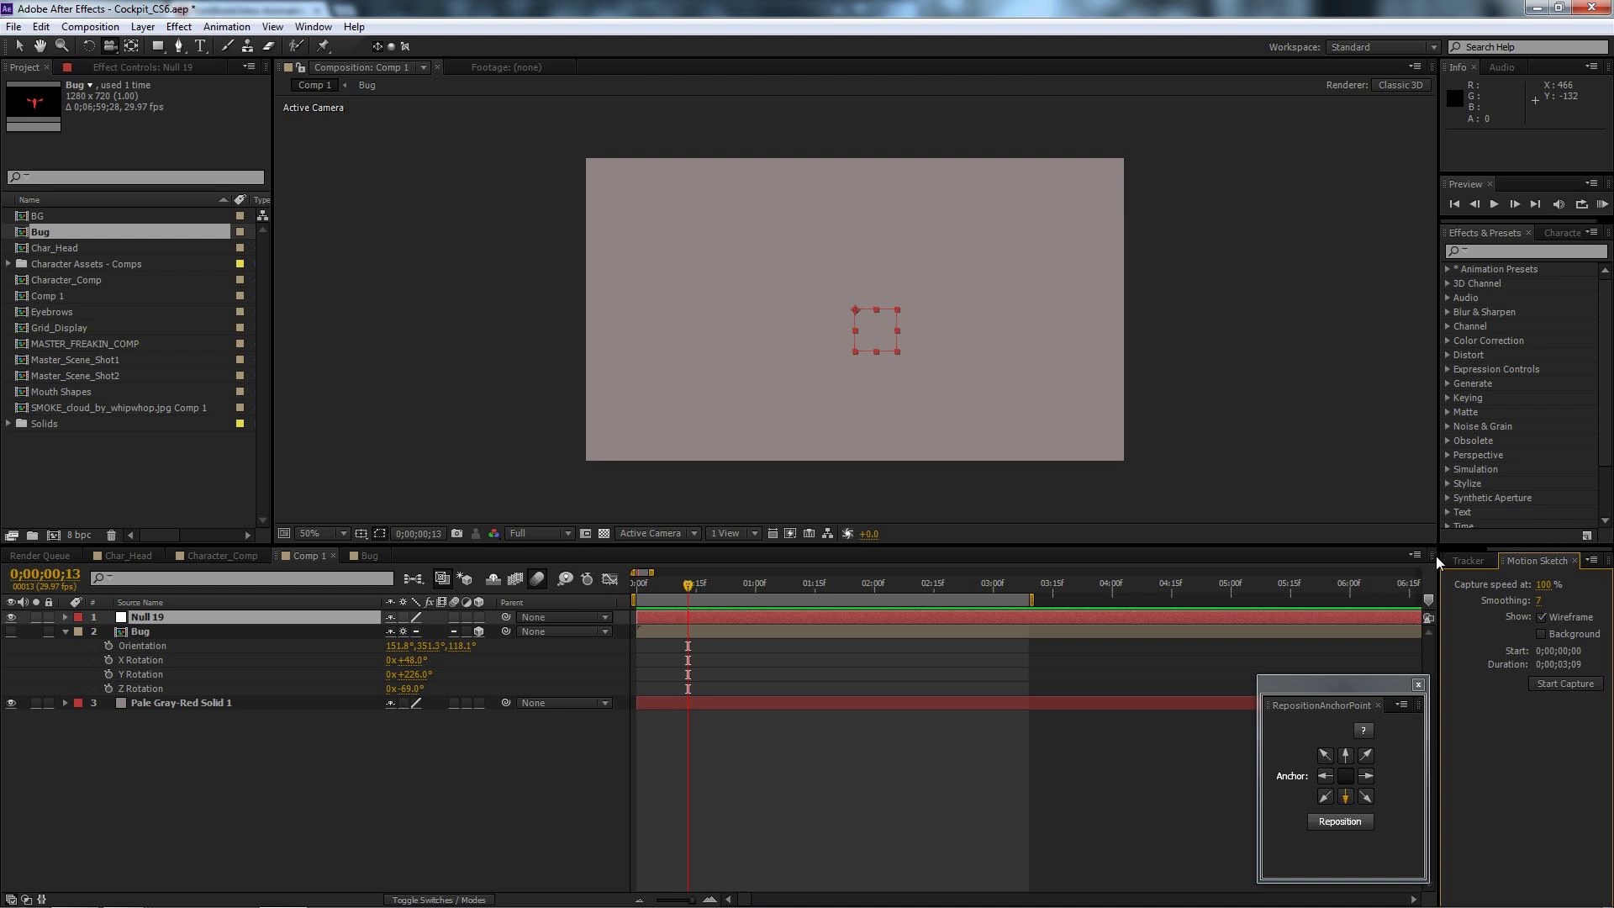
left_click_drag(1439, 557, 1338, 551)
left_click_drag(1345, 679, 1326, 130)
left_click_drag(1400, 327, 1379, 285)
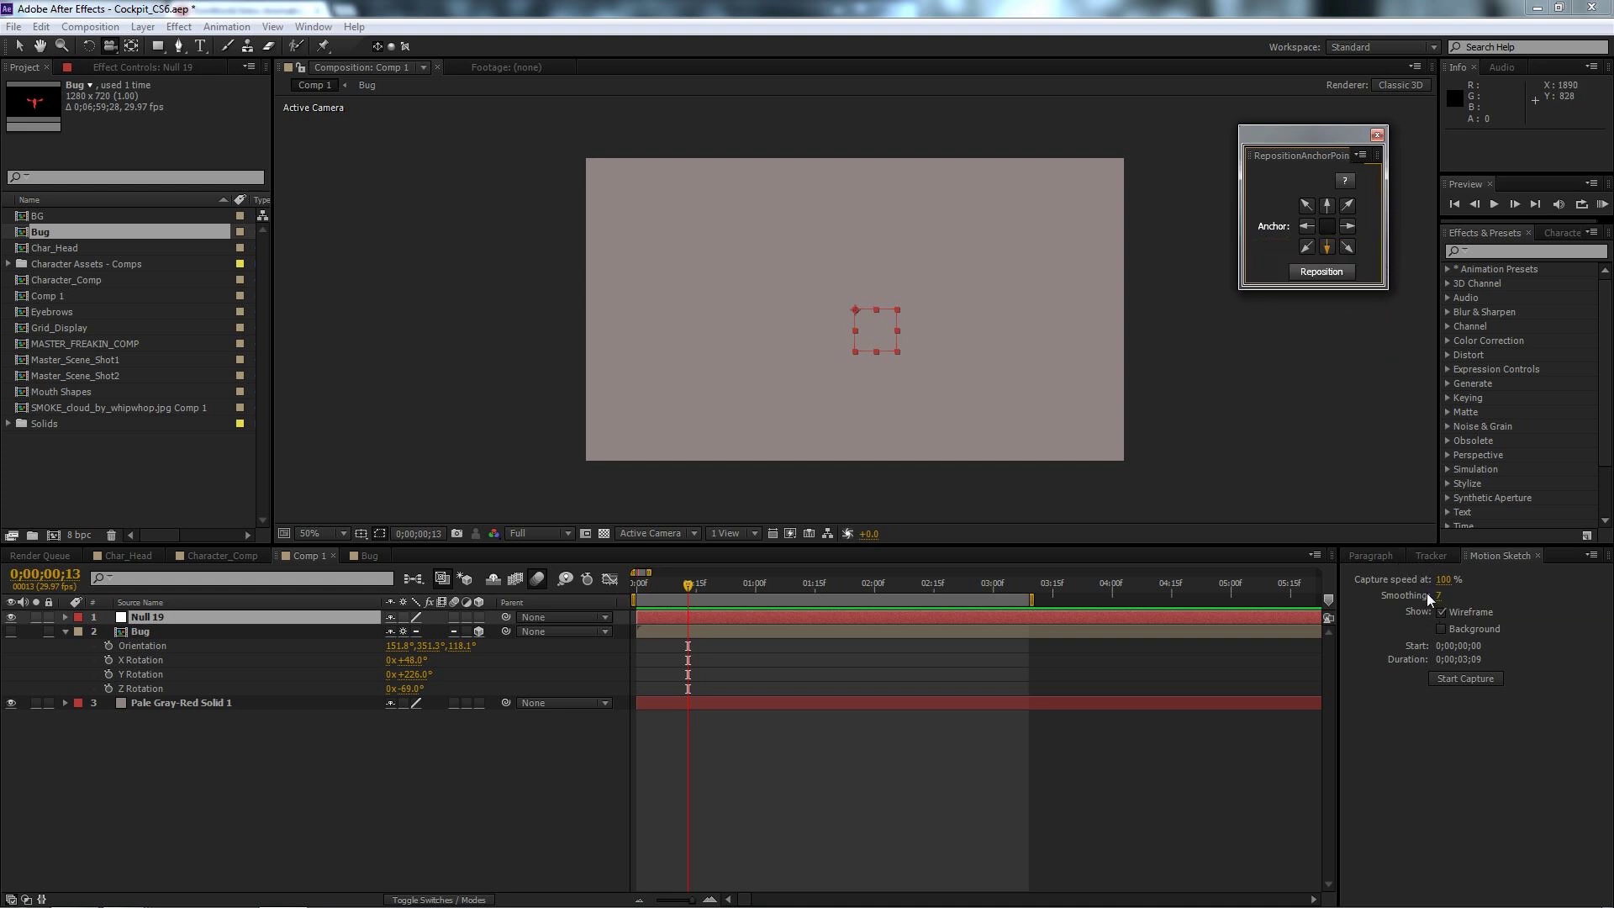
left_click(1402, 598)
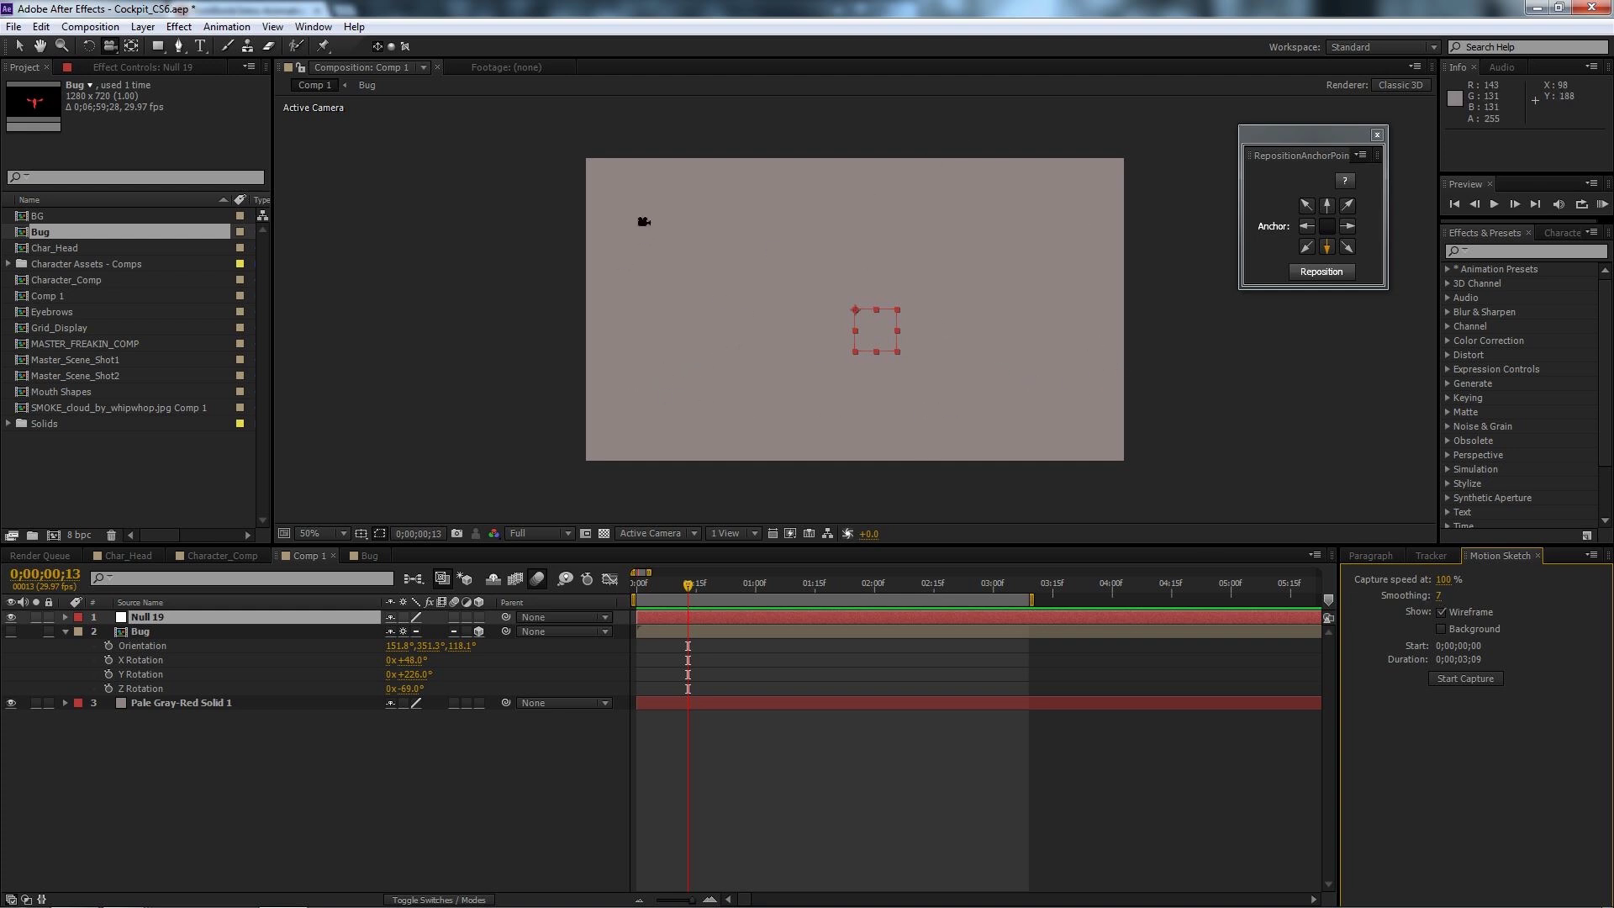
Capture a looping Motion Sketch path for the null, from outside the frame's lower-left edge to its right side.
left_click(1466, 678)
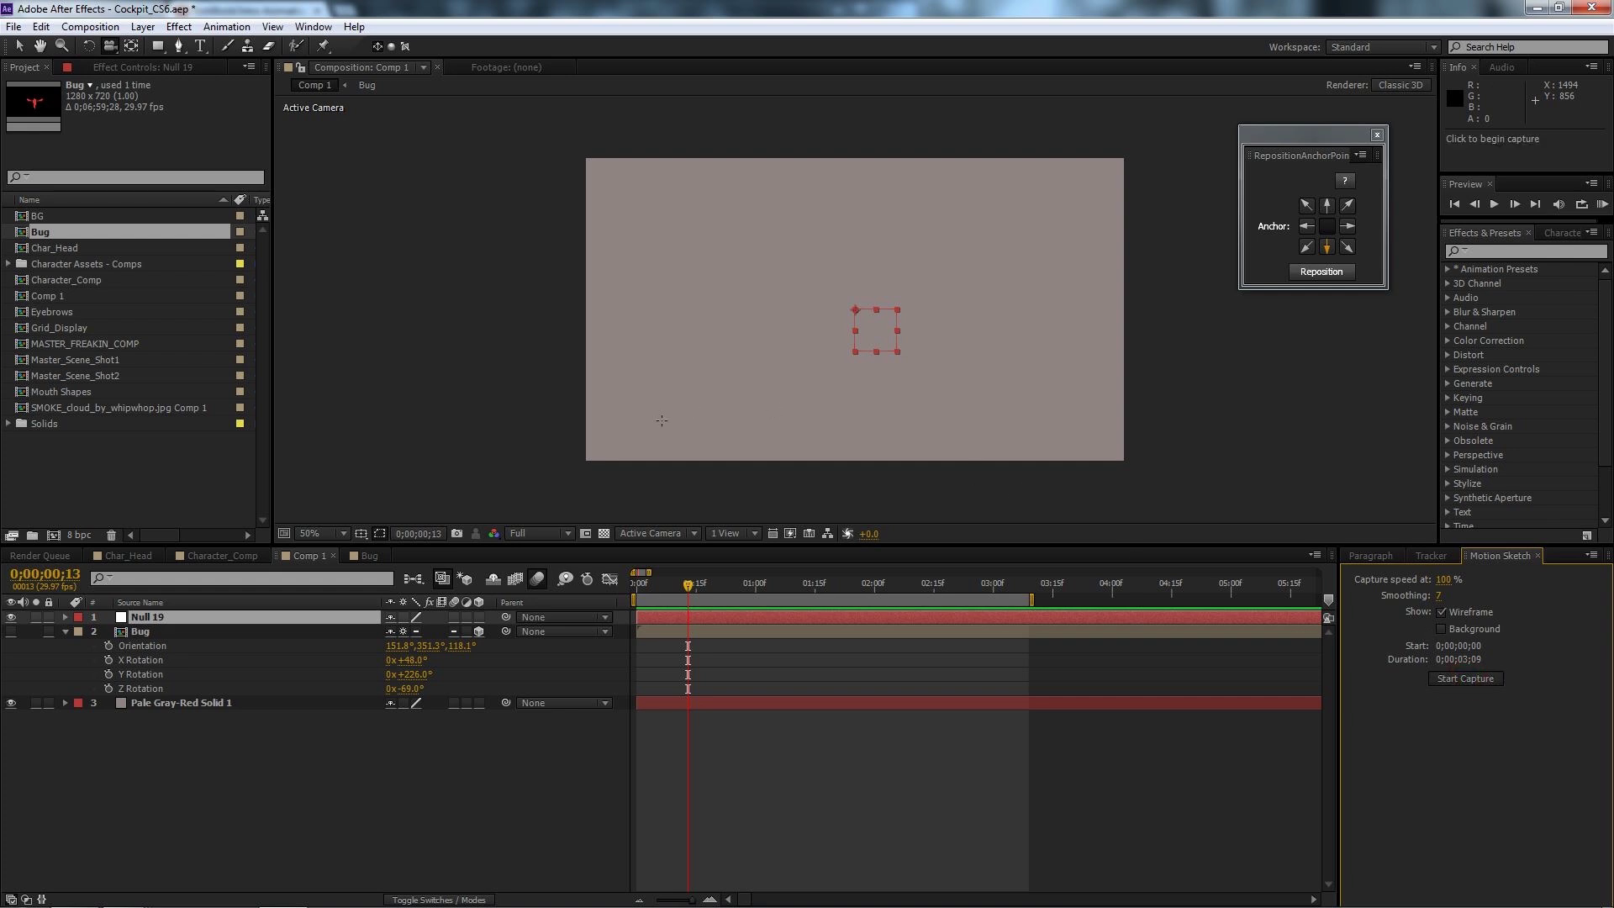
left_click(518, 419)
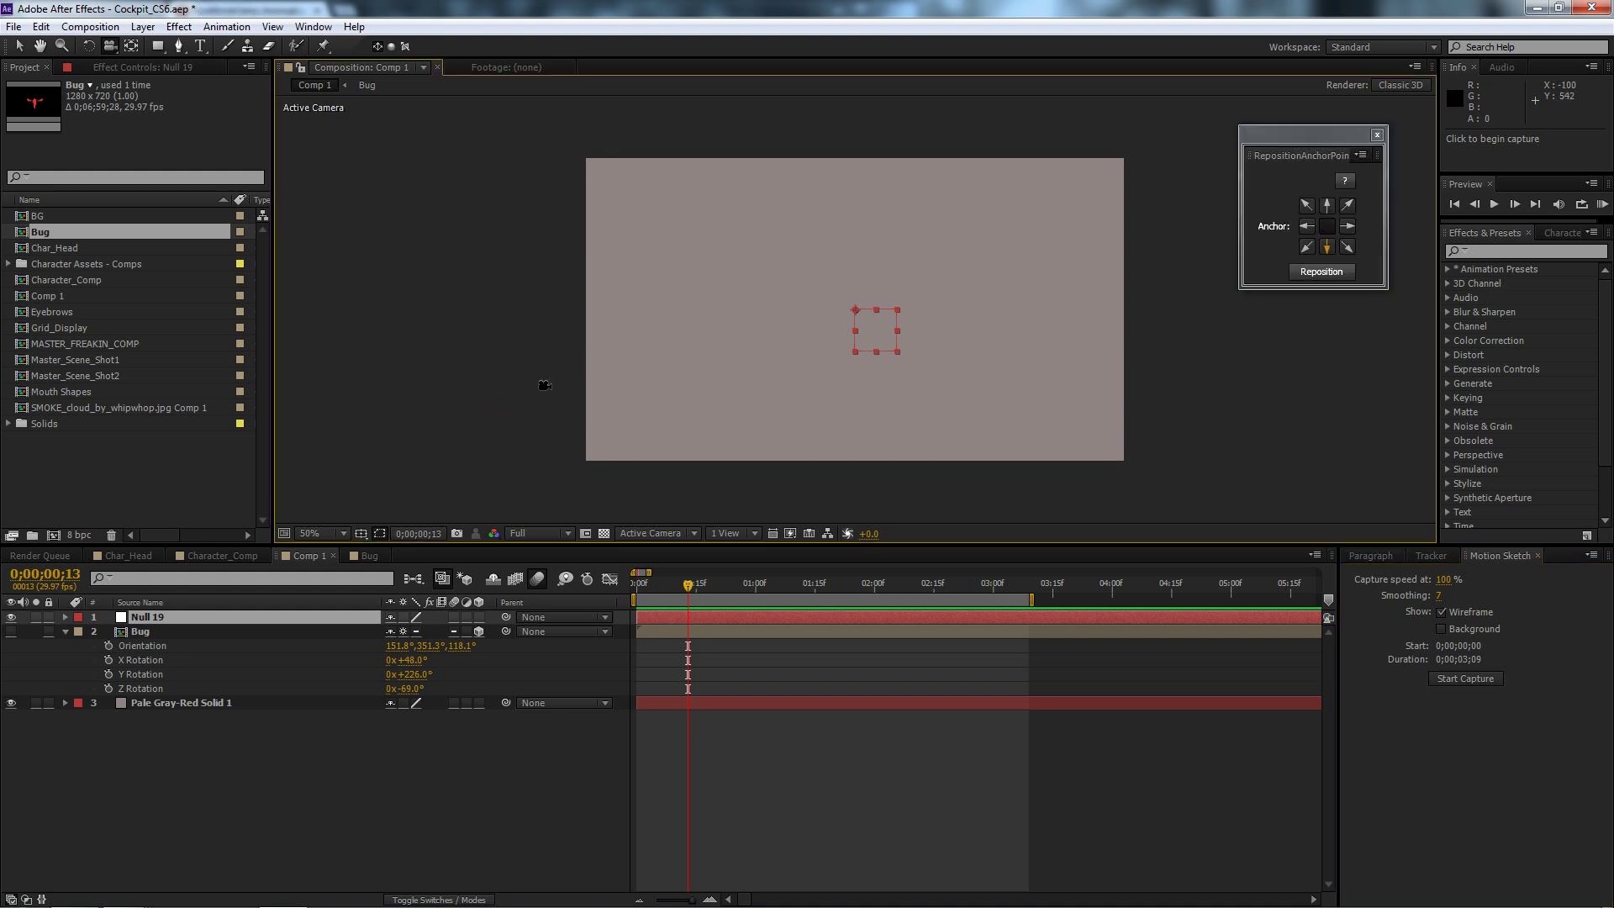
left_click(1468, 679)
mouse_move(529, 413)
left_mouse_down()
mouse_move(575, 373)
mouse_move(737, 358)
mouse_move(882, 381)
mouse_move(950, 338)
mouse_move(916, 289)
mouse_move(692, 319)
mouse_move(671, 251)
mouse_move(718, 211)
mouse_move(962, 295)
mouse_move(1016, 279)
left_mouse_up()
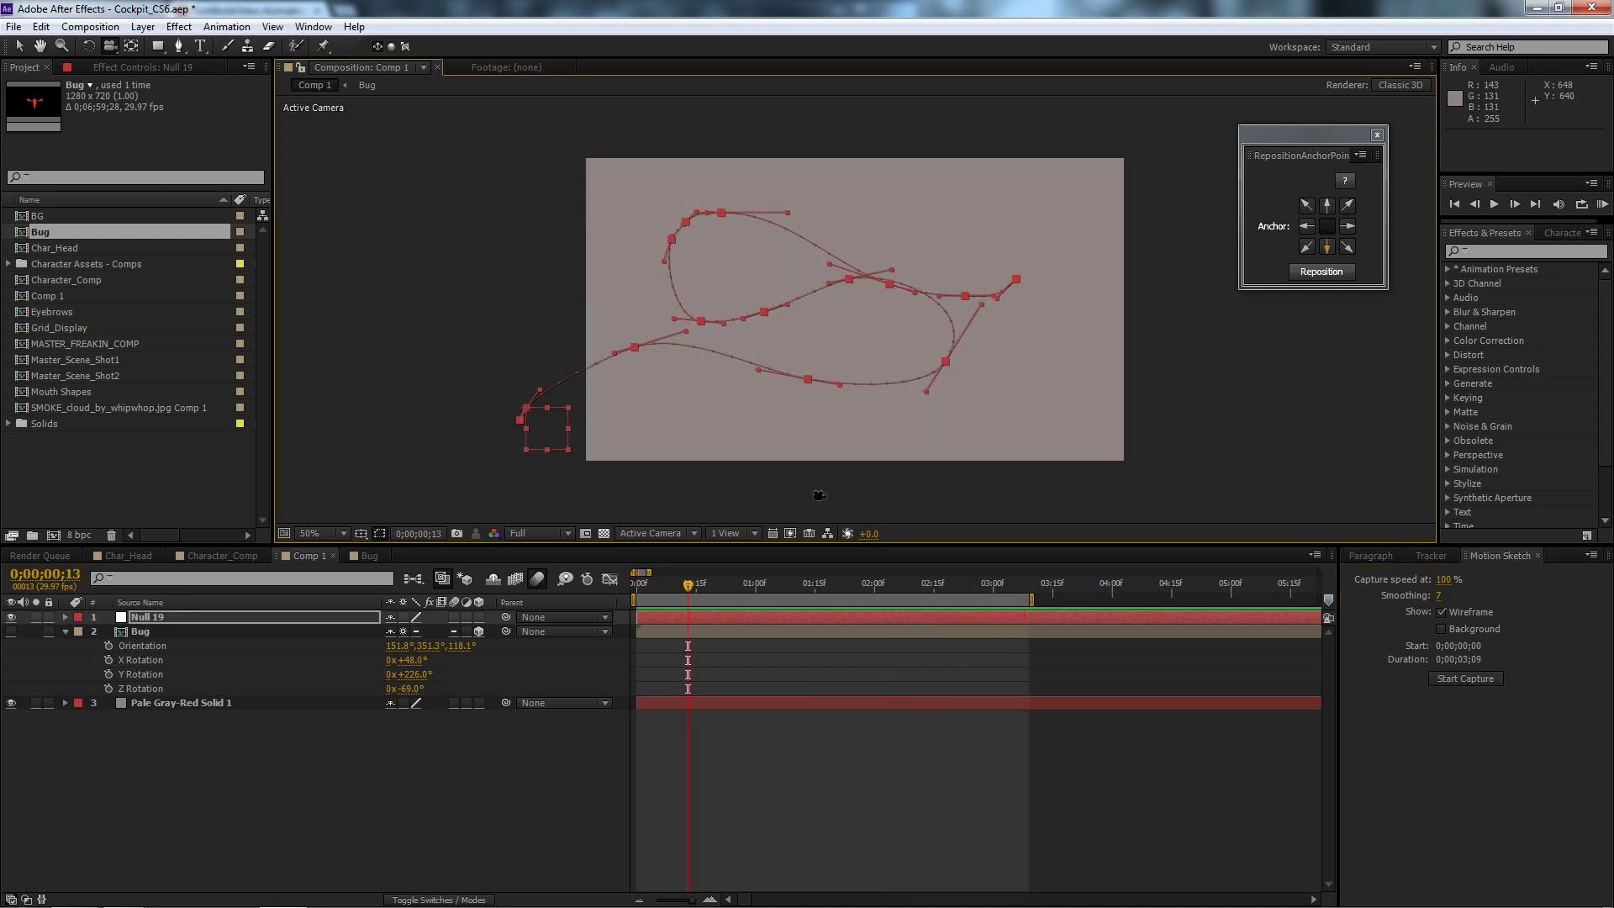
Reveal the null's Position keyframes, scrub through its sketched motion, and return to 0;00;00;00.
left_click_drag(690, 584, 597, 622)
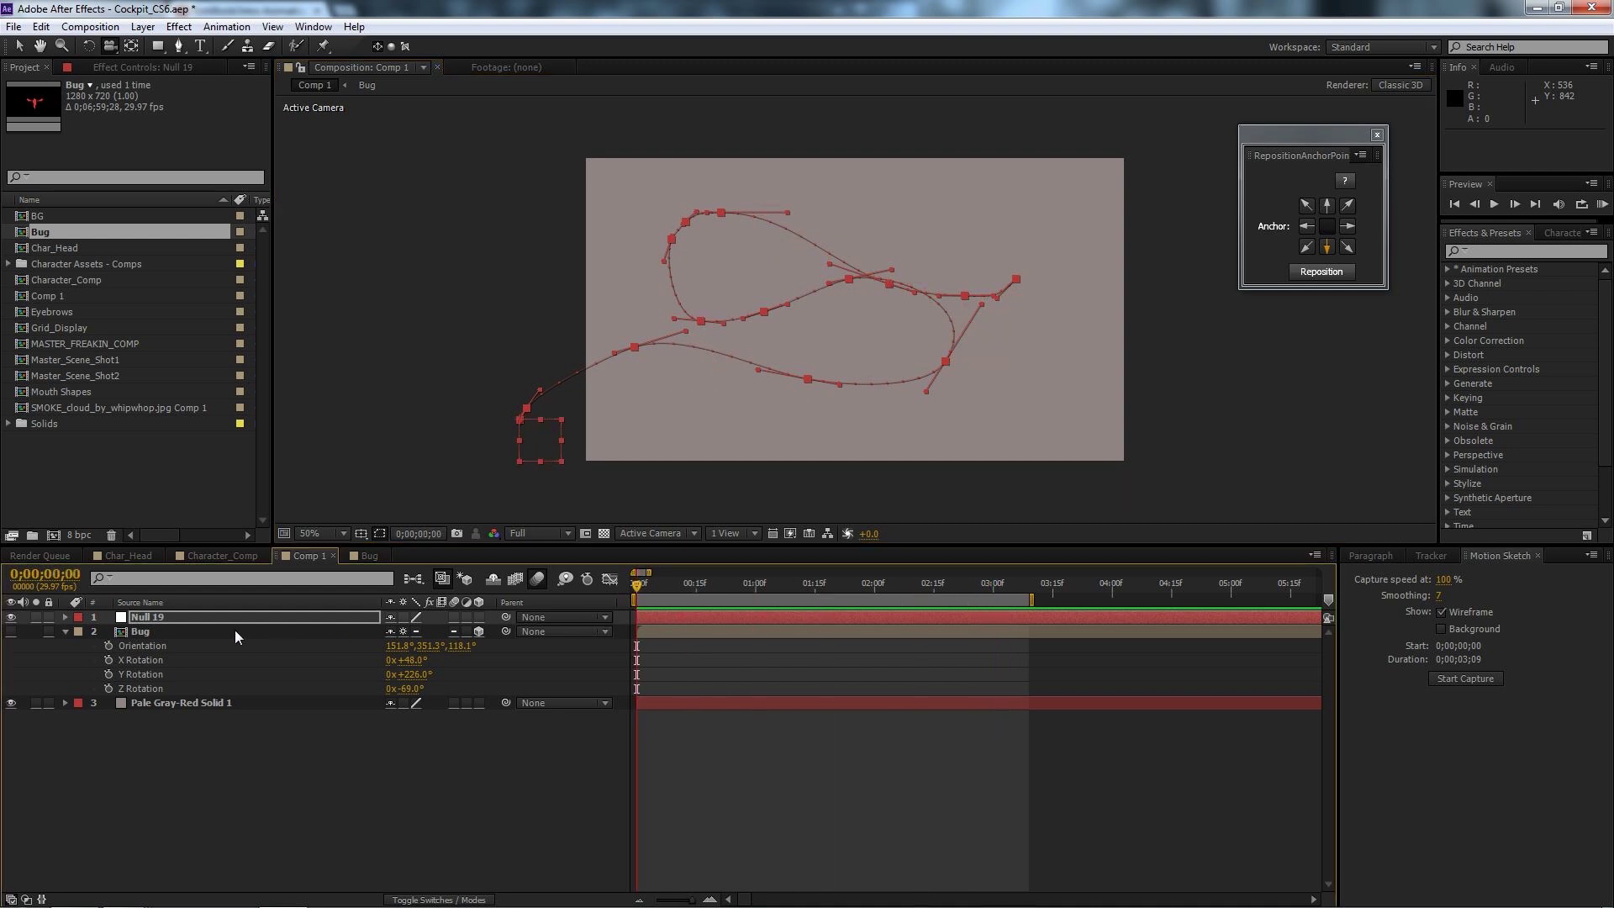
key("u")
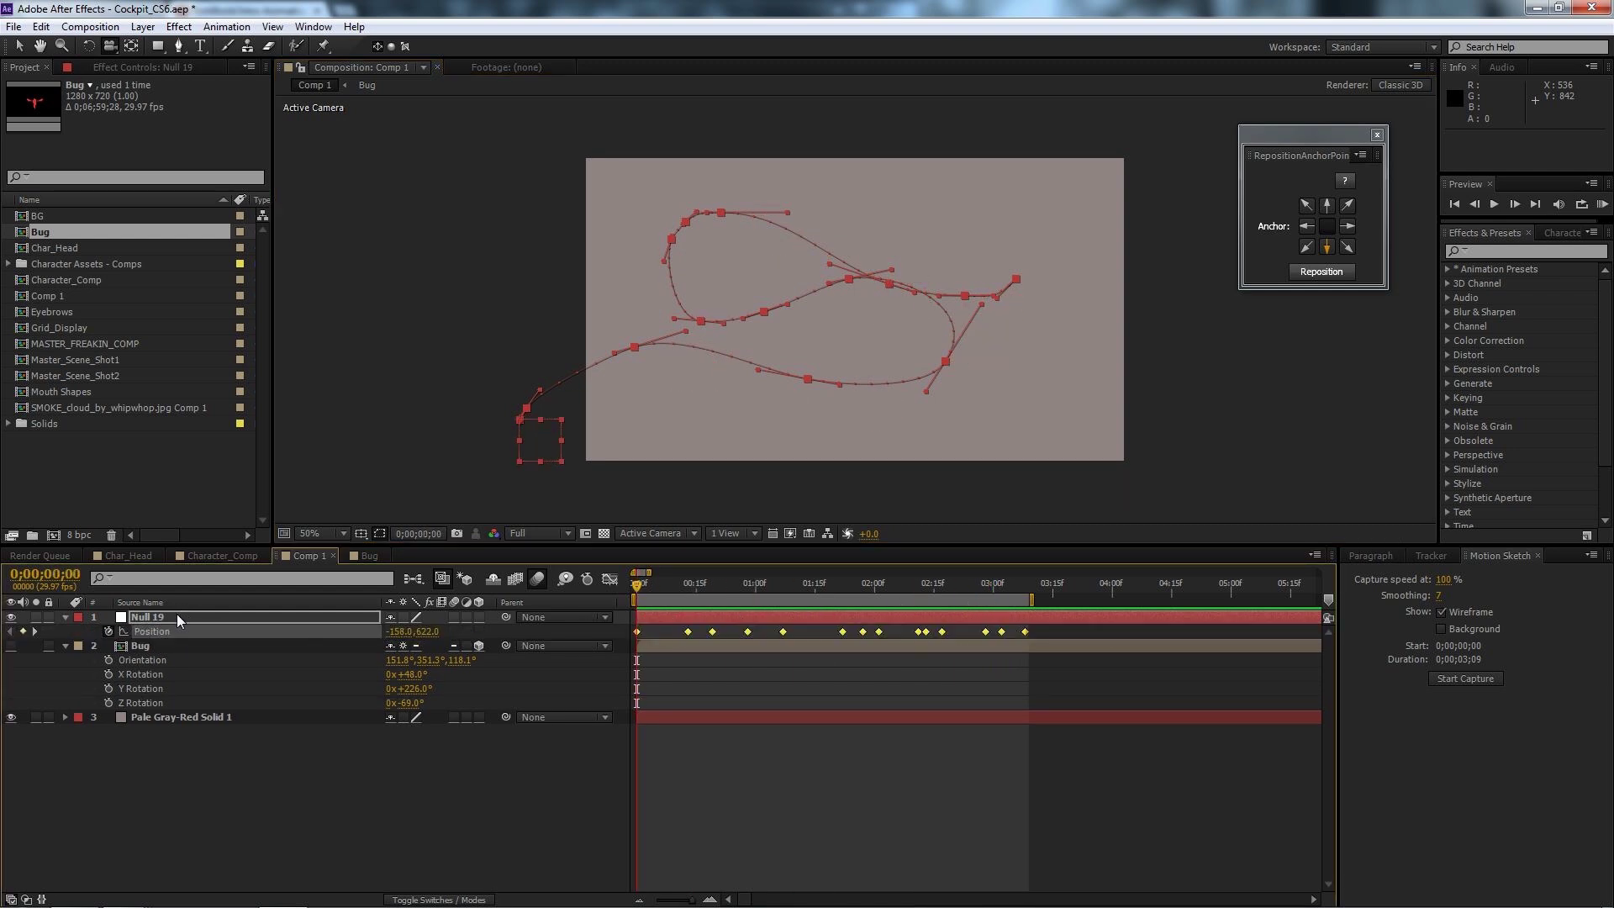
left_click_drag(641, 585, 918, 589)
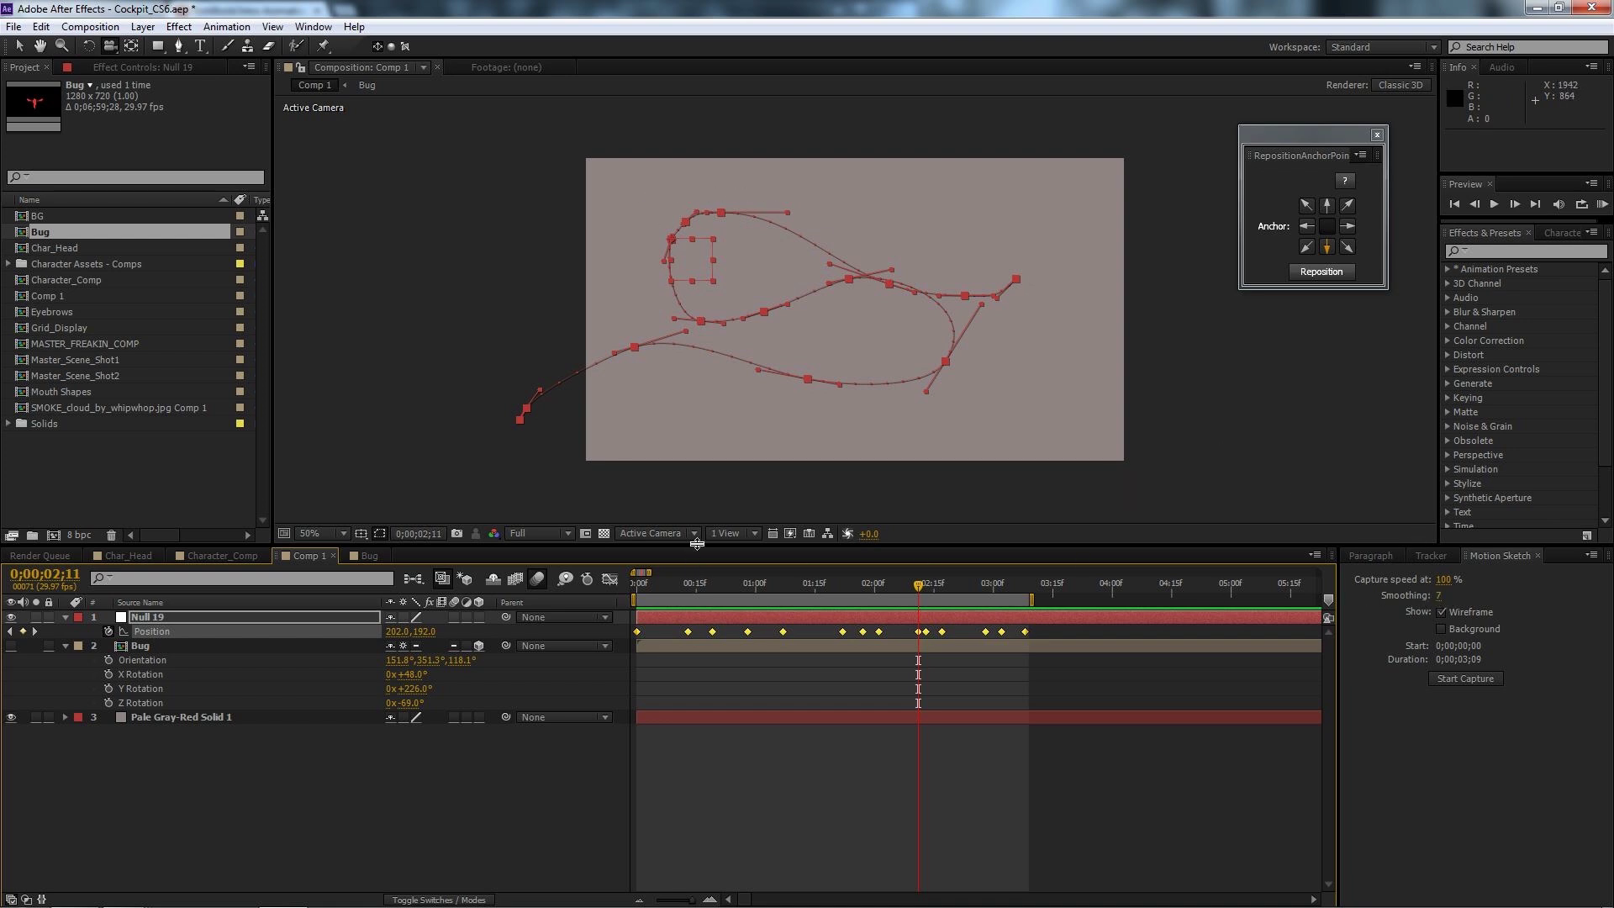
left_click(644, 594)
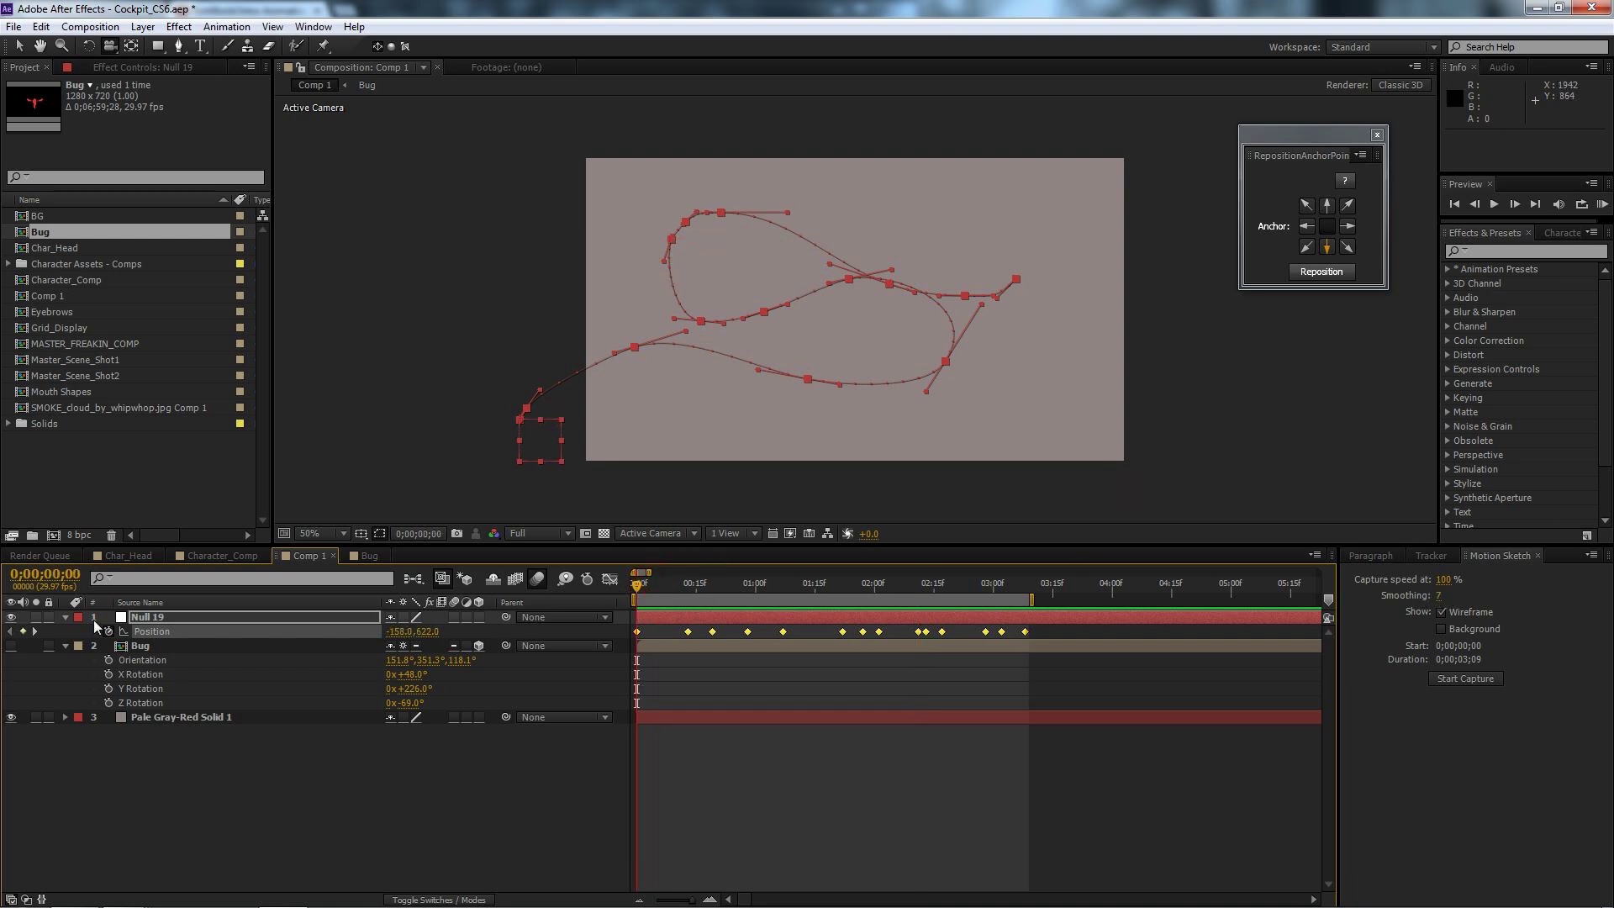
Copy the null's Position keyframes and paste them onto the Bug layer at 0;00;00;00.
left_click(168, 631)
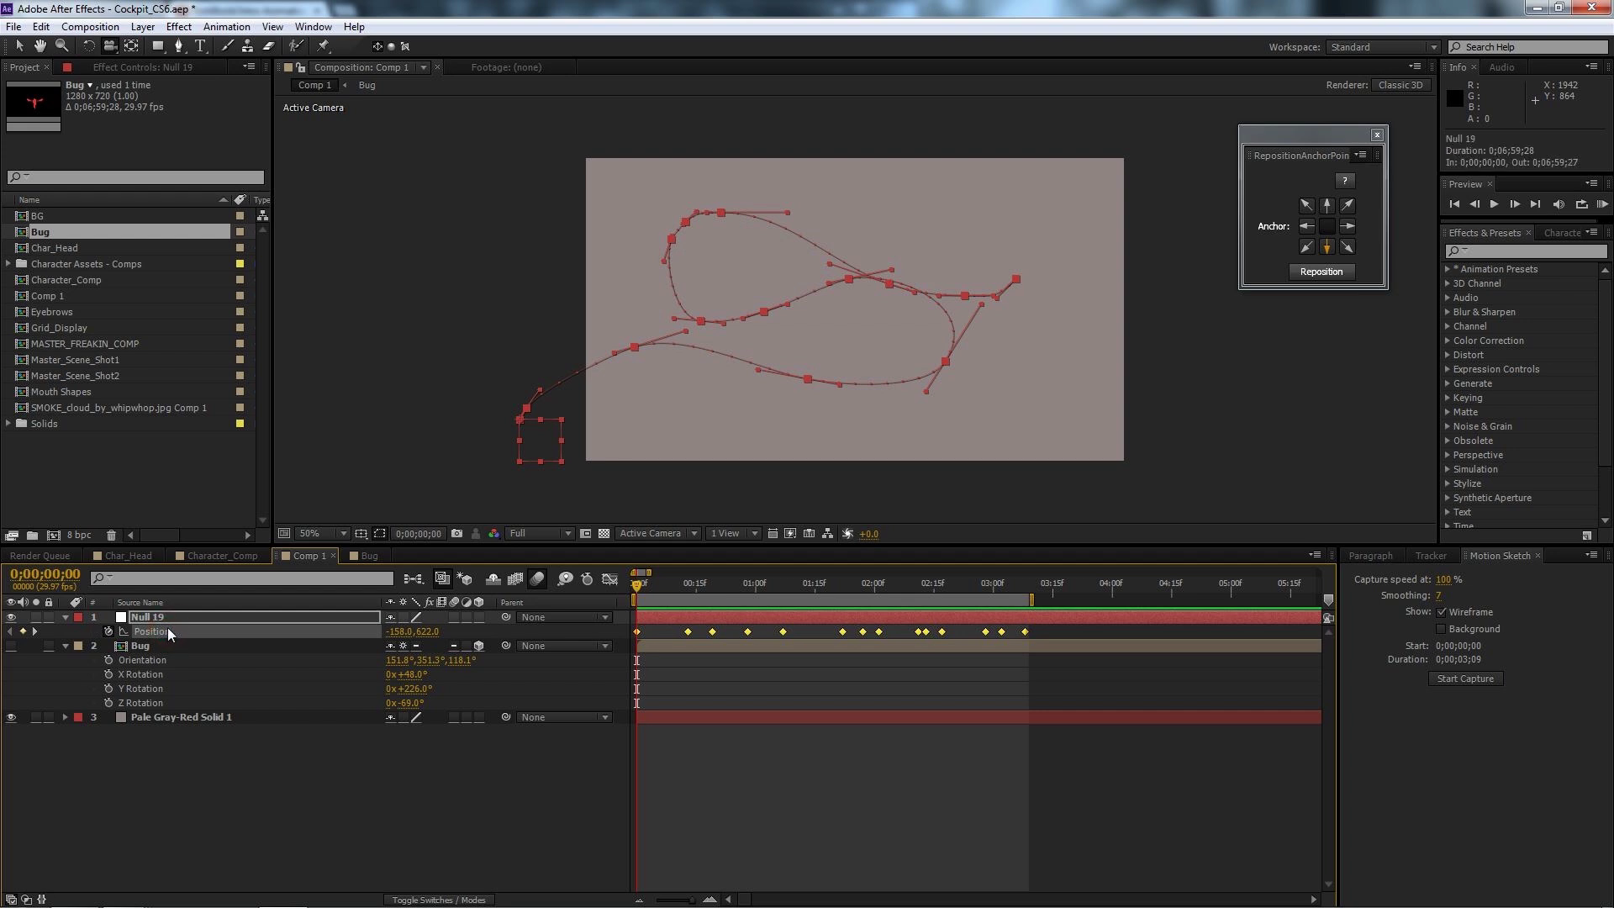
key("ctrl+c")
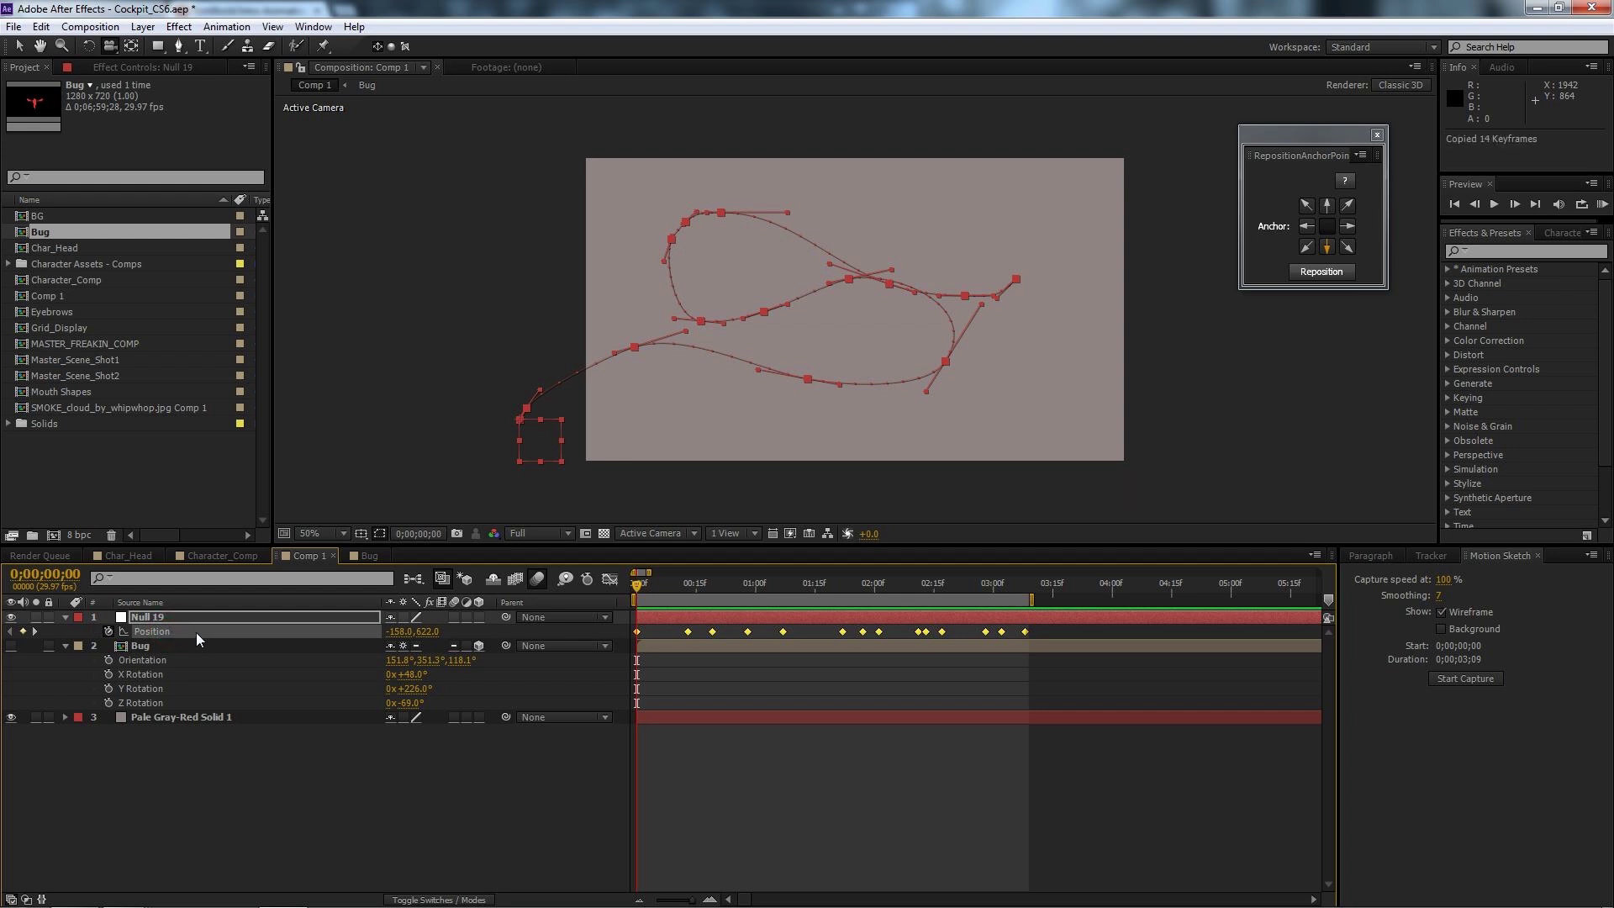
left_click(143, 645)
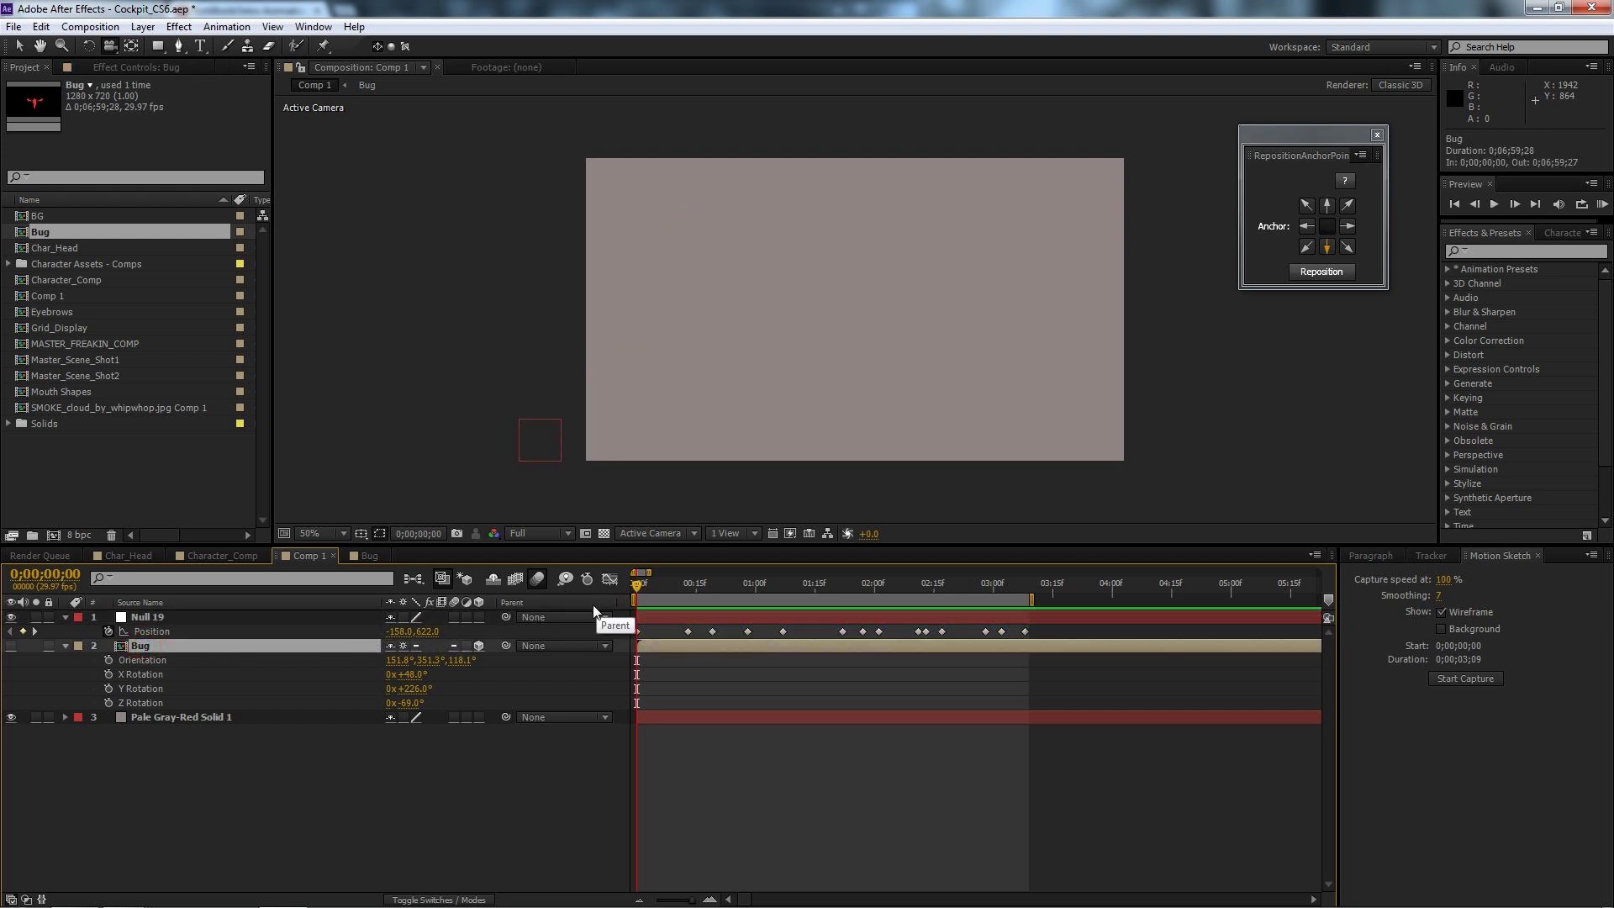
key("alt+v")
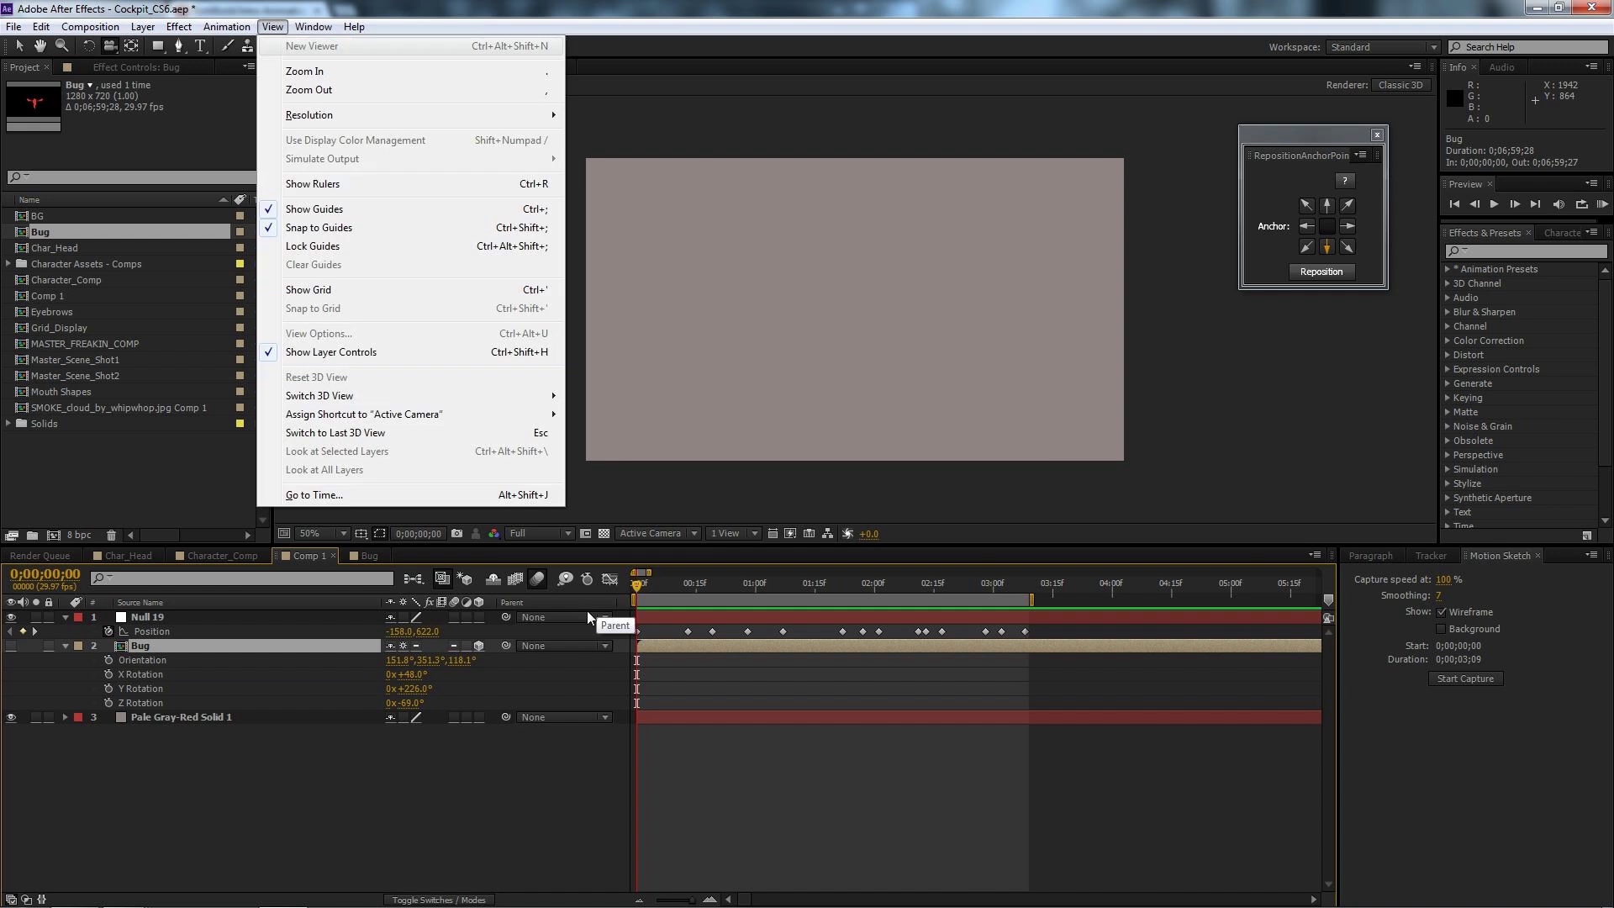
left_click(631, 586)
key("ctrl+v")
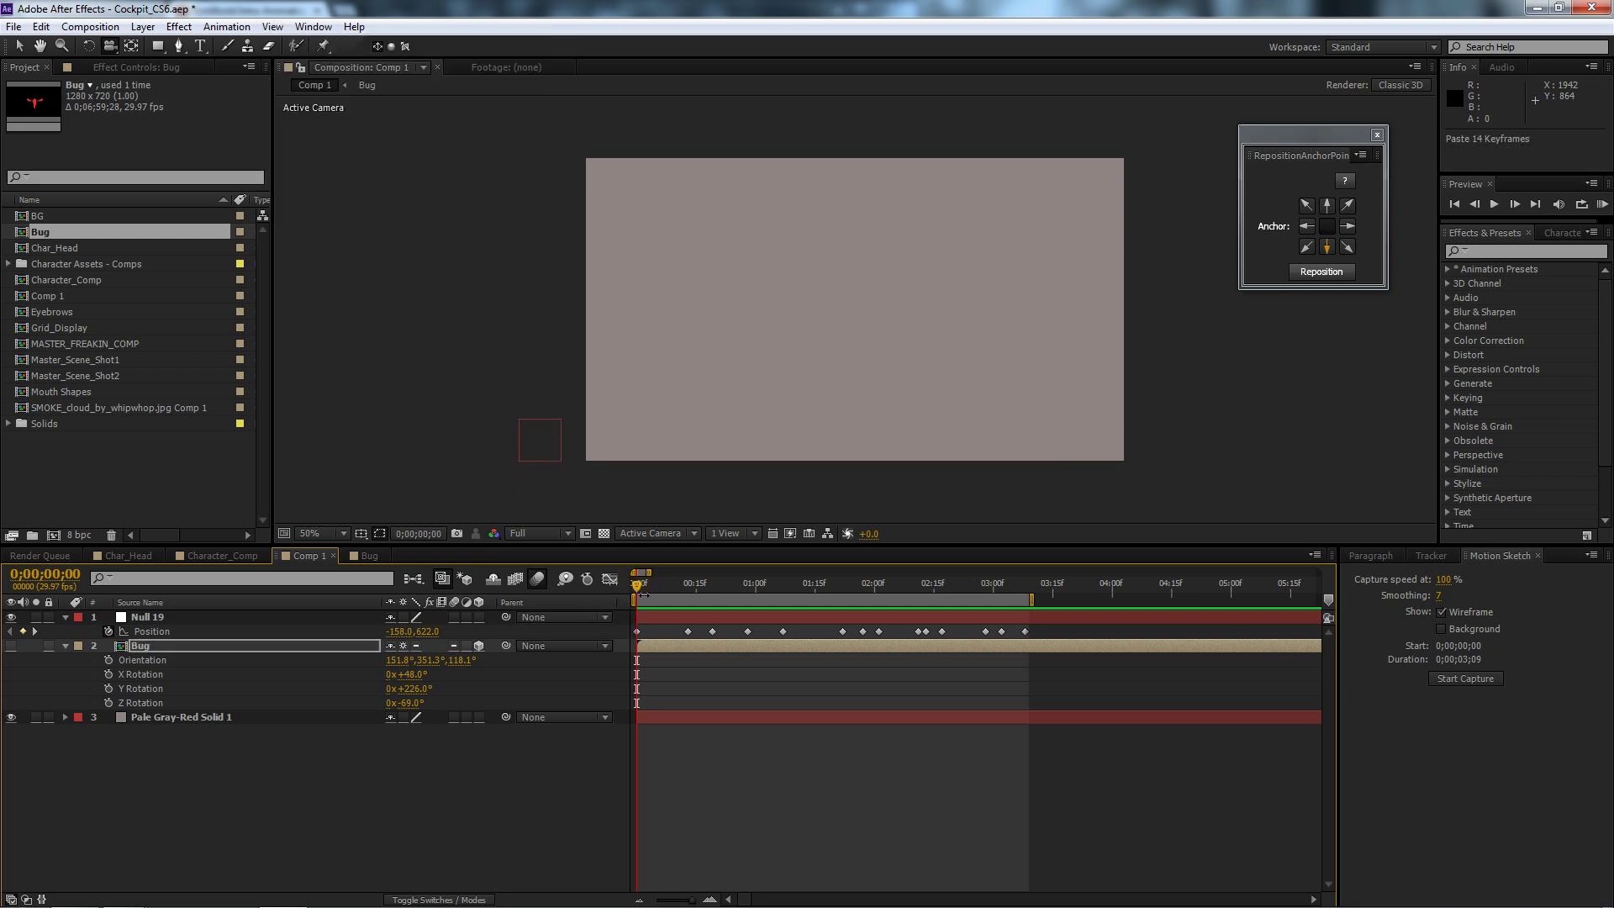
Clear all Position keyframes from the Bug layer and paste the null's copied keyframes into its Position property.
left_click(284, 647)
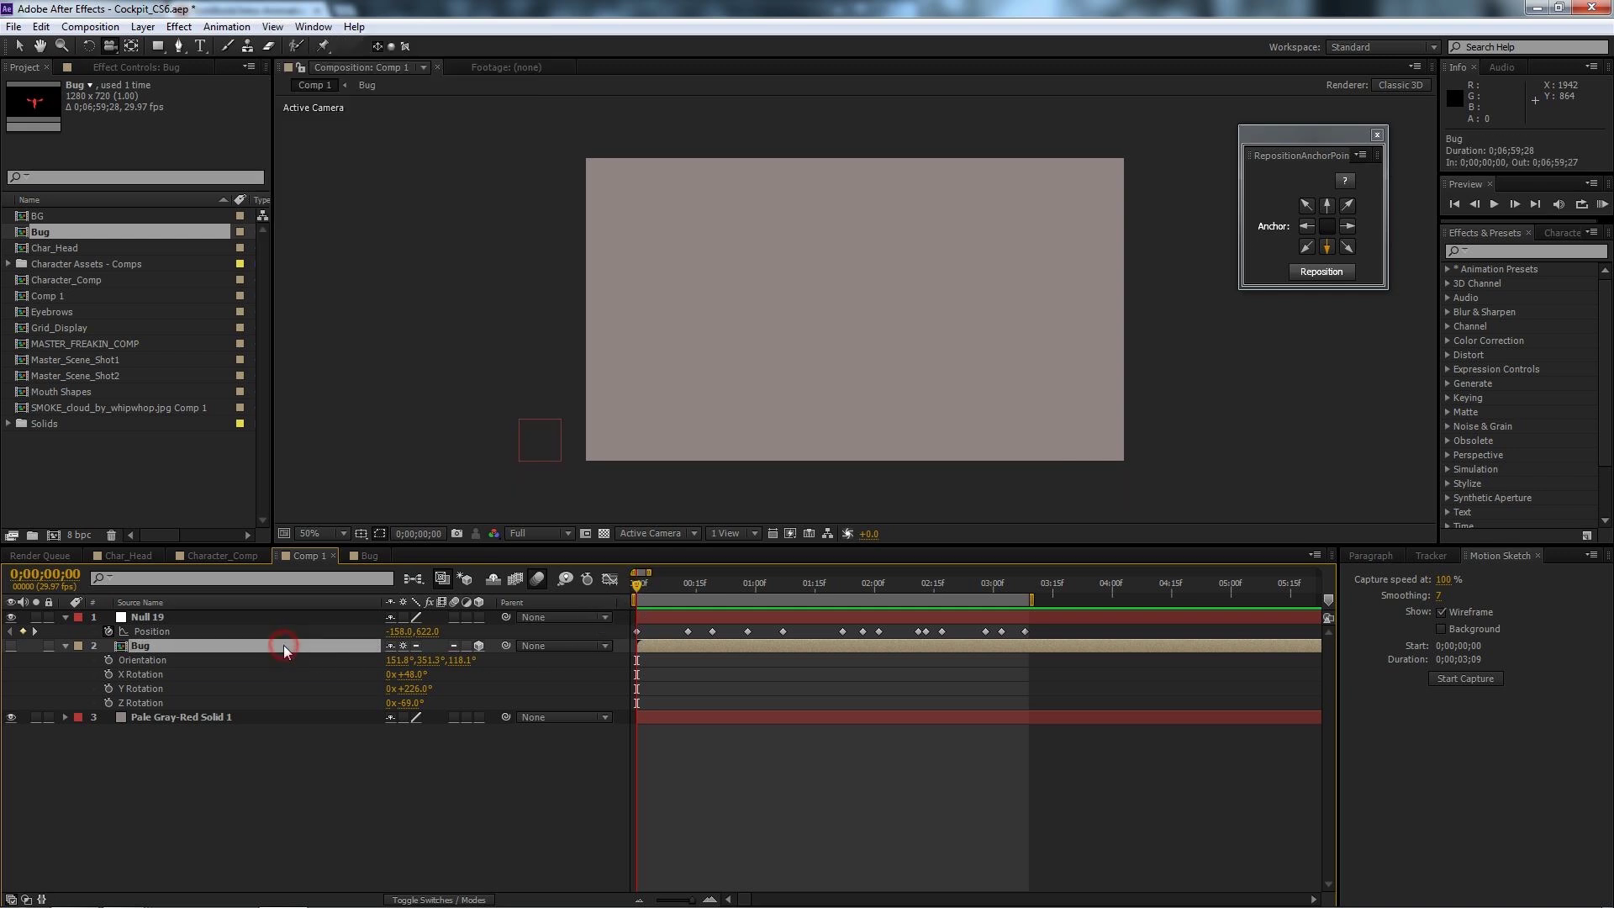
key("u")
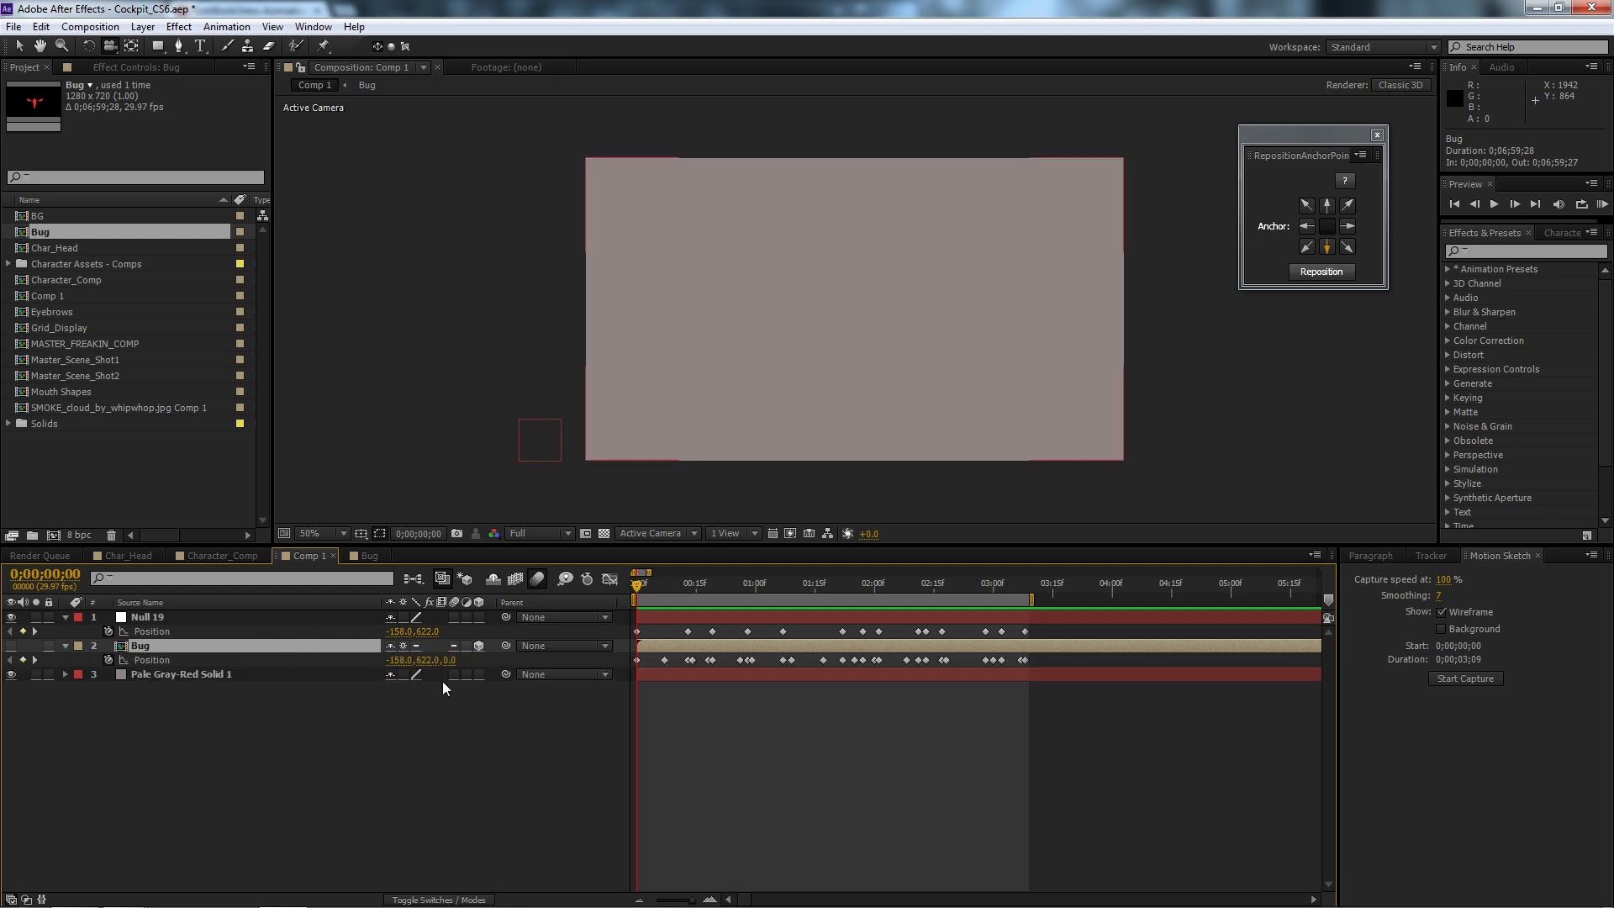
left_click(108, 661)
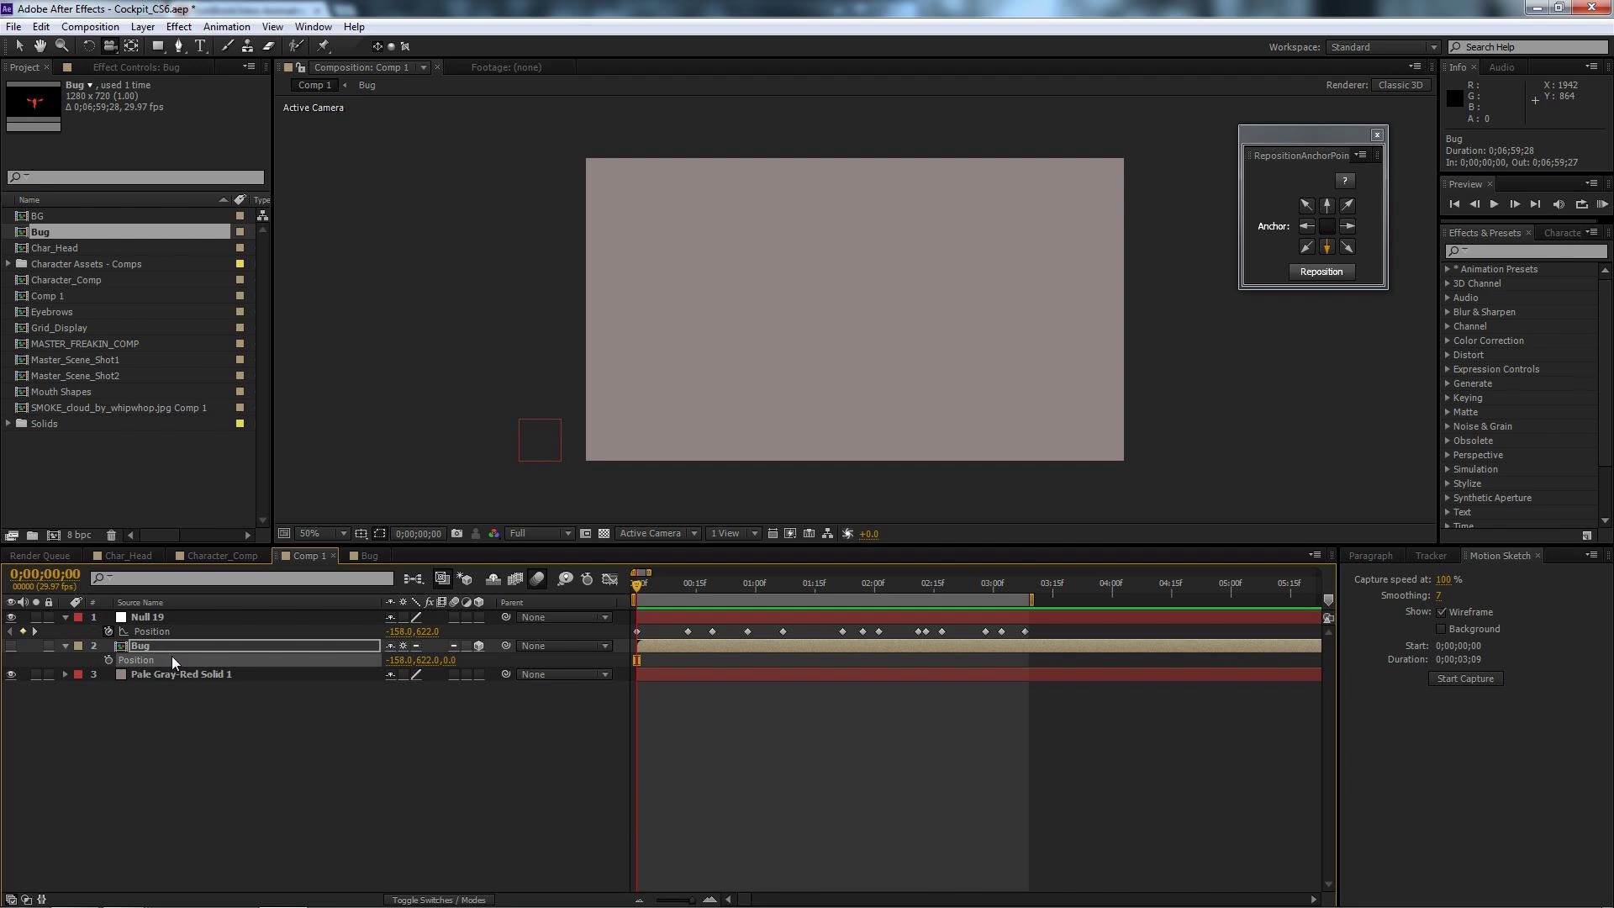
key("ctrl+v")
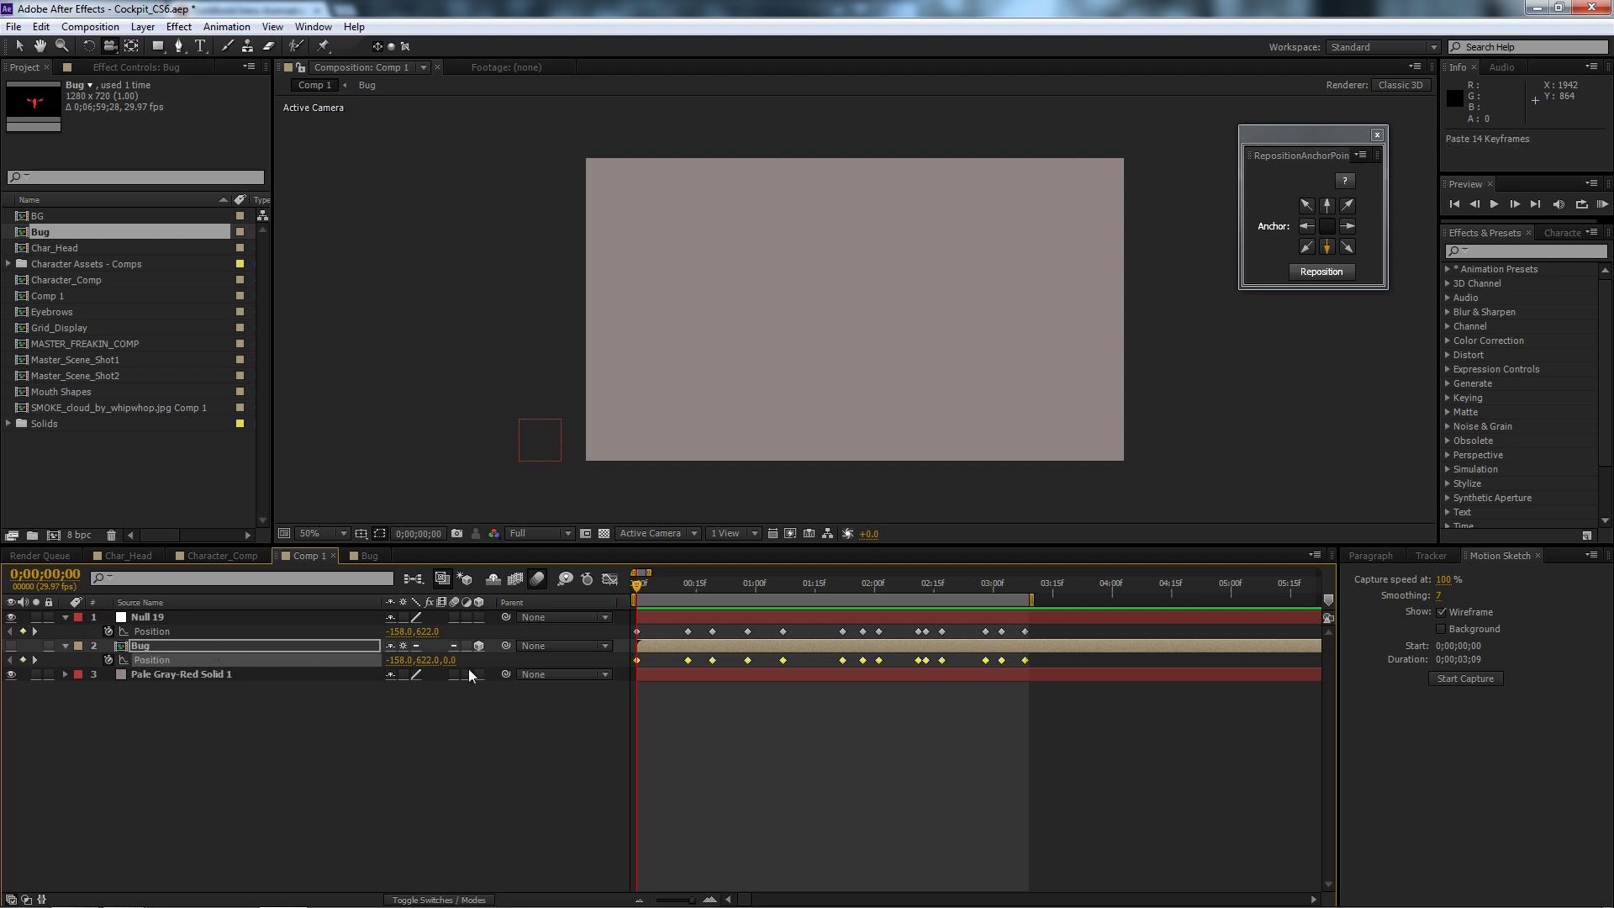
Hide the null, show the Bug layer, and scrub to 0;00;00;25 to view the selected bug on its path.
left_click_drag(658, 582, 287, 673)
left_click(11, 617)
left_click(11, 645)
left_click(184, 754)
left_click_drag(637, 583, 736, 598)
left_click(673, 644)
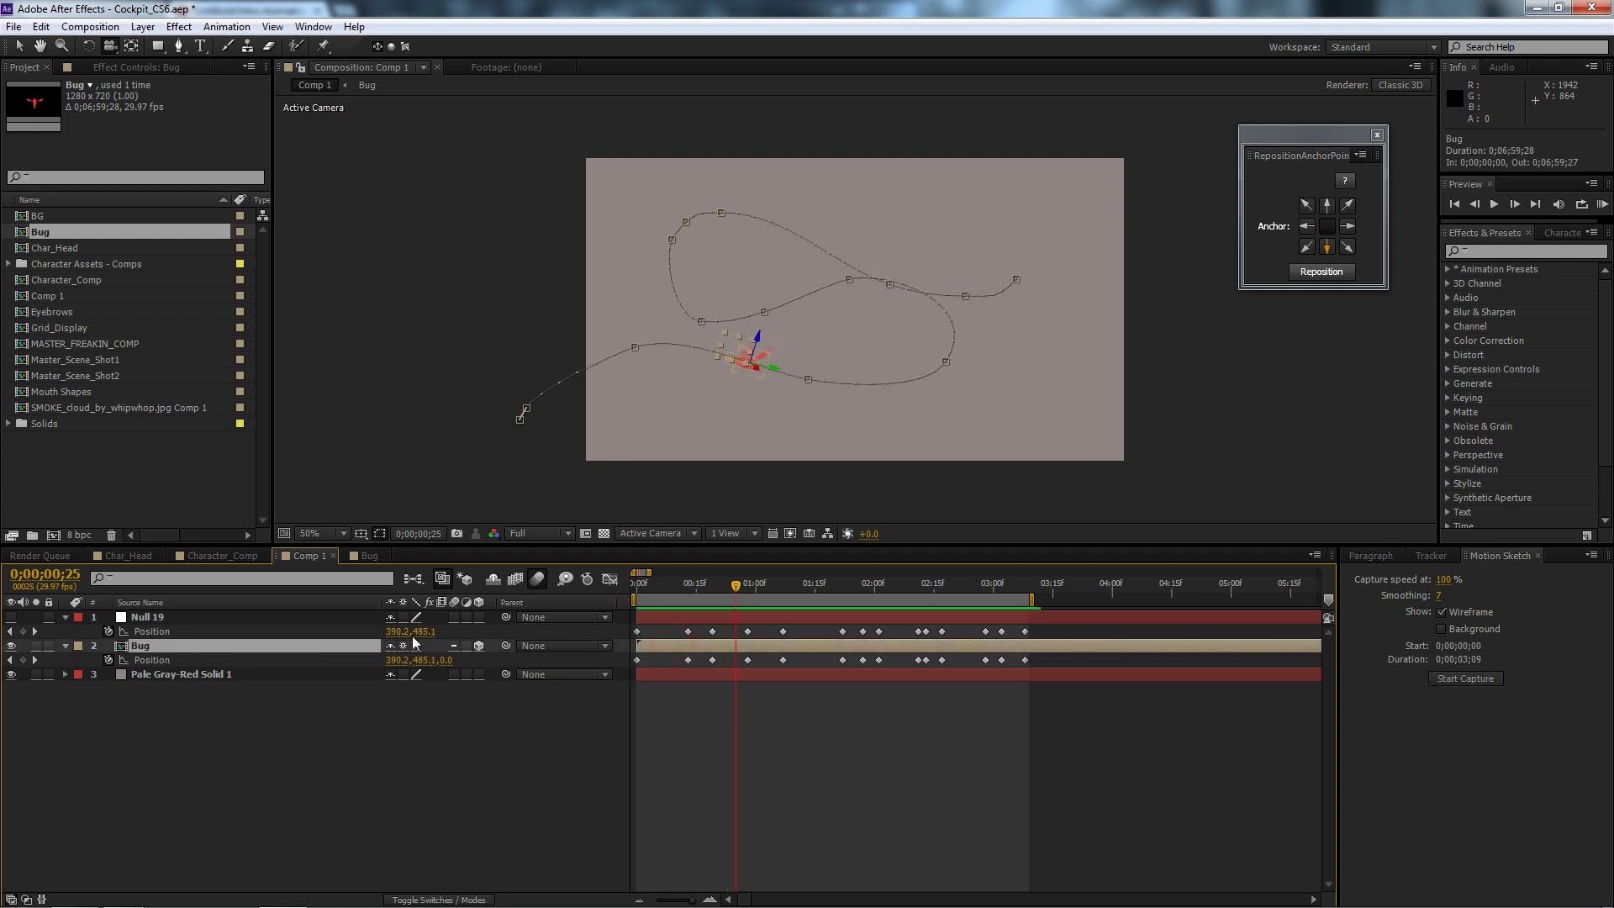
Inspect the Orient Along Path option in the Bug layer's Auto-Orientation settings, and close them without changes.
right_click(139, 644)
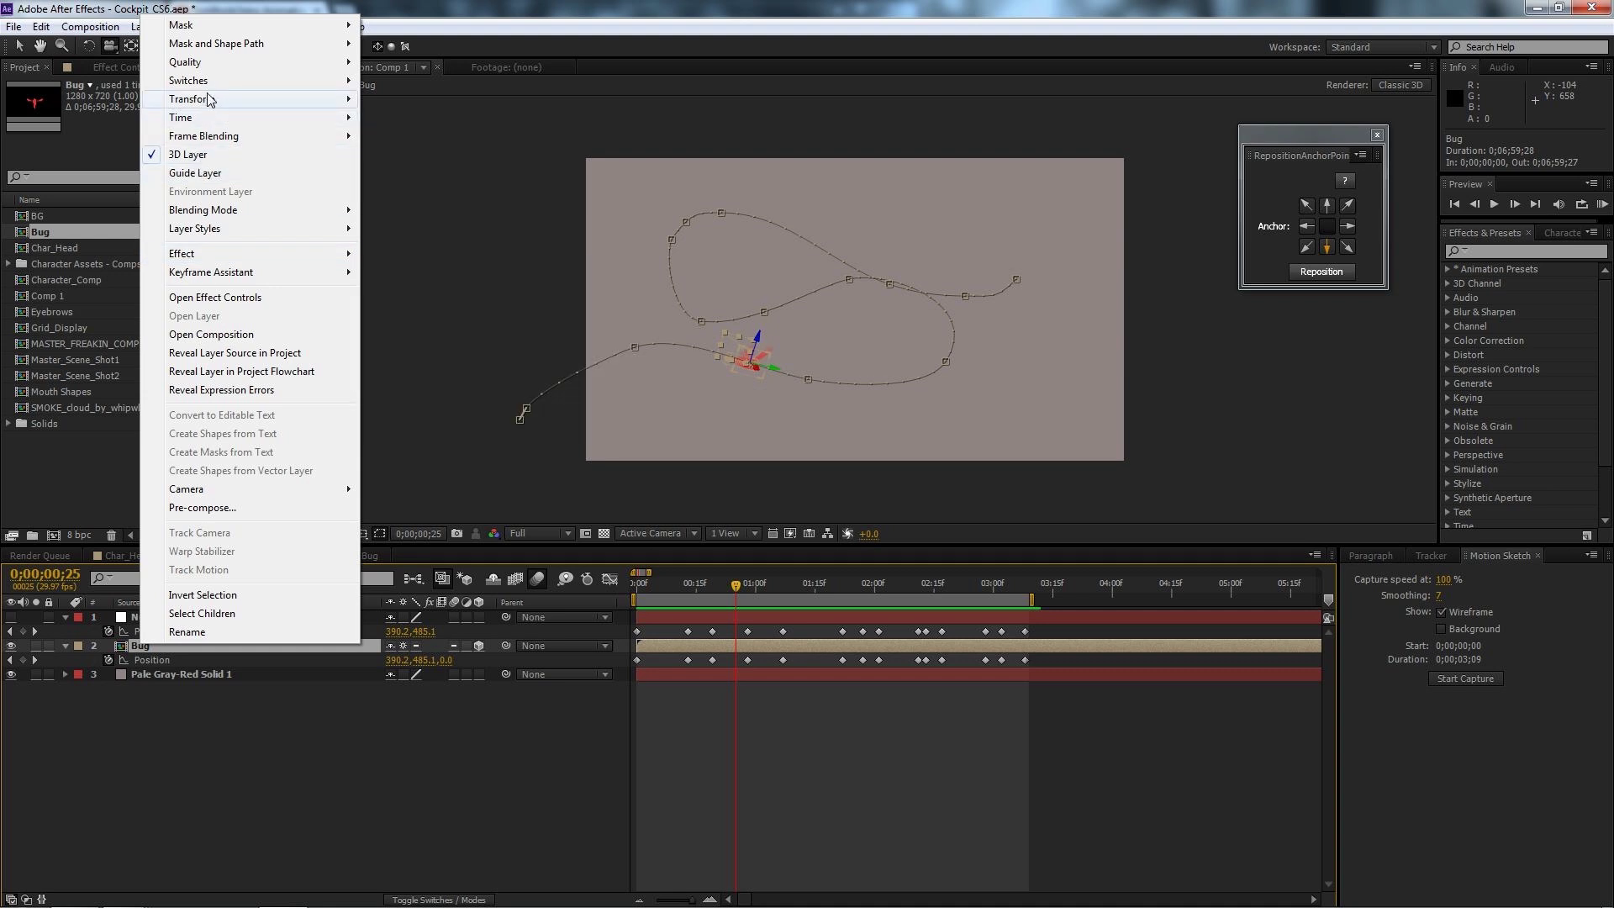
mouse_move(210, 100)
left_click(414, 367)
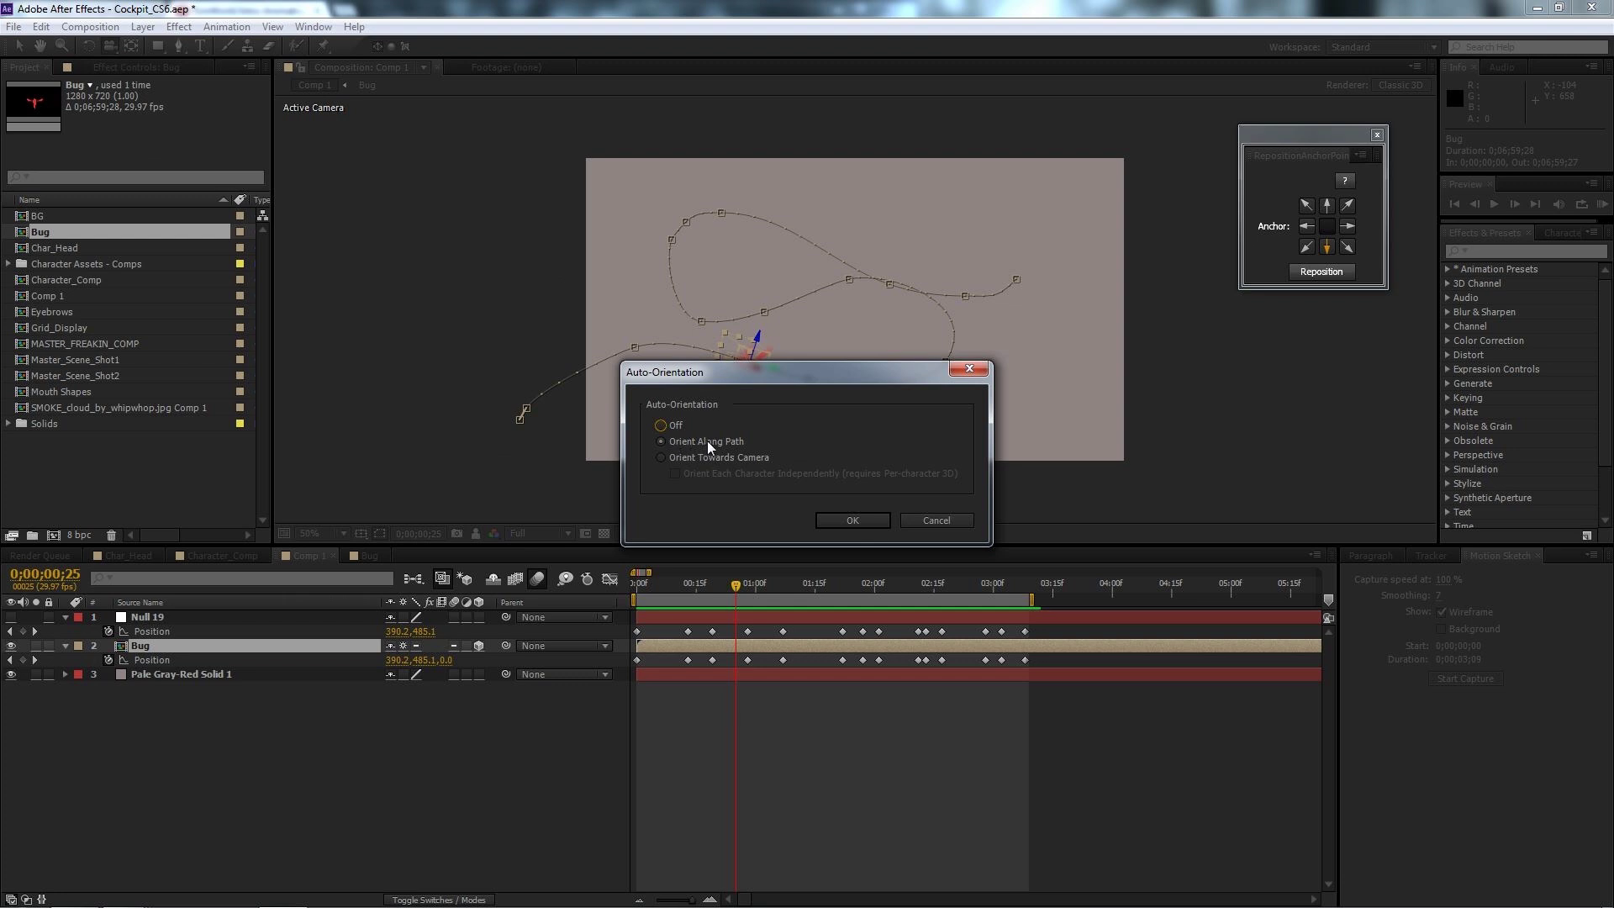
left_click(923, 519)
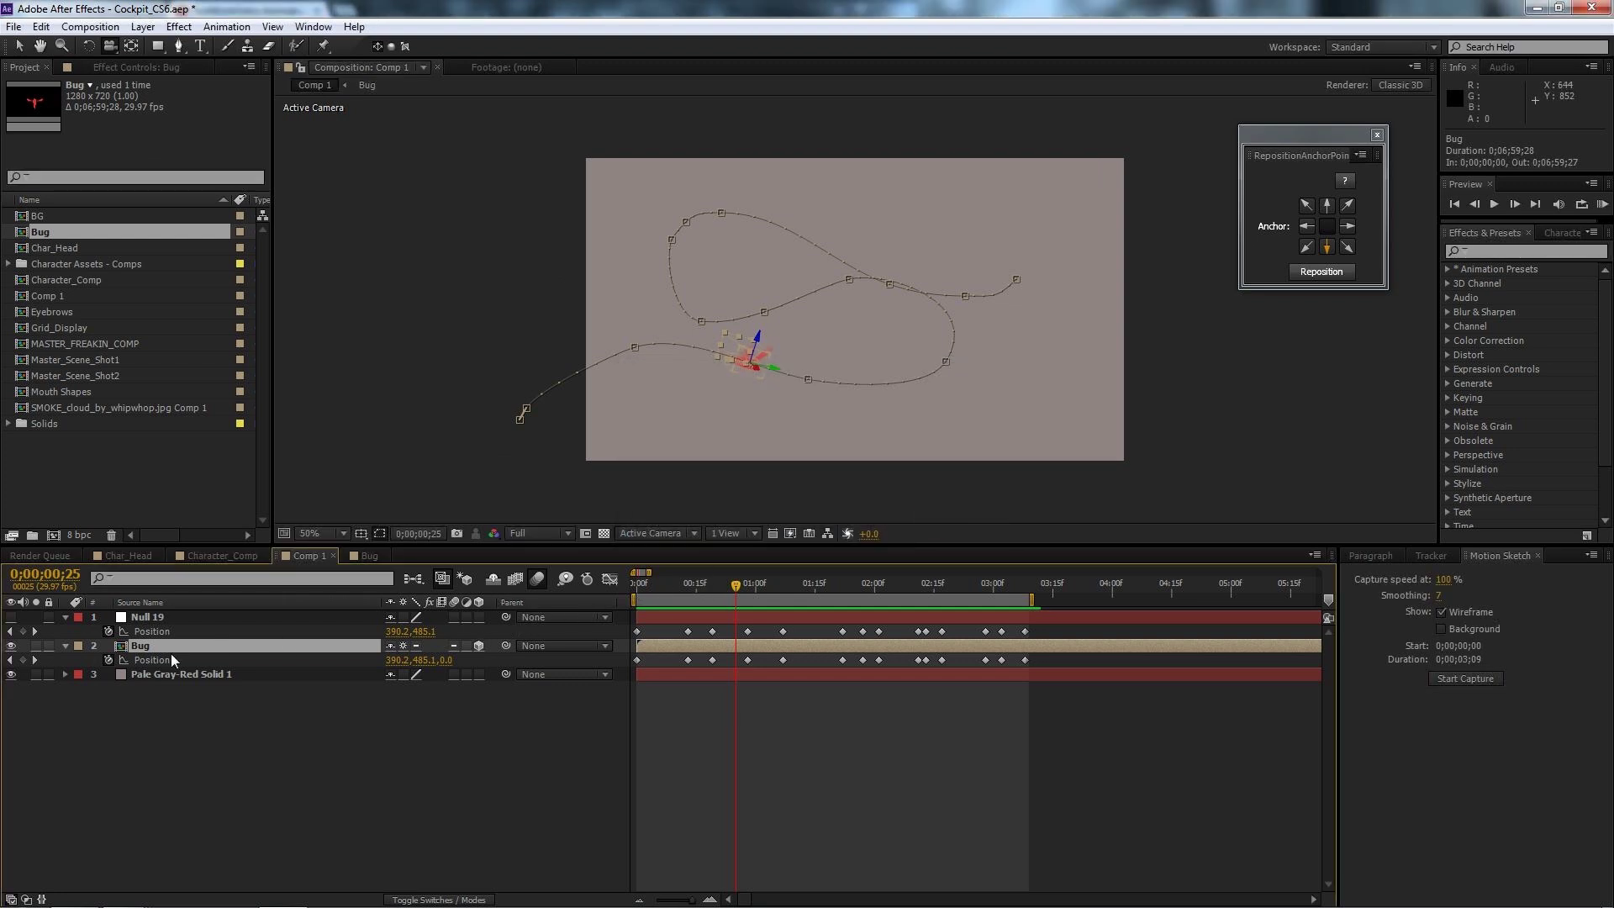
Reveal the Bug layer's rotation properties and set its Orientation to 0.0°, 0.0°, 0.0°.
key("r")
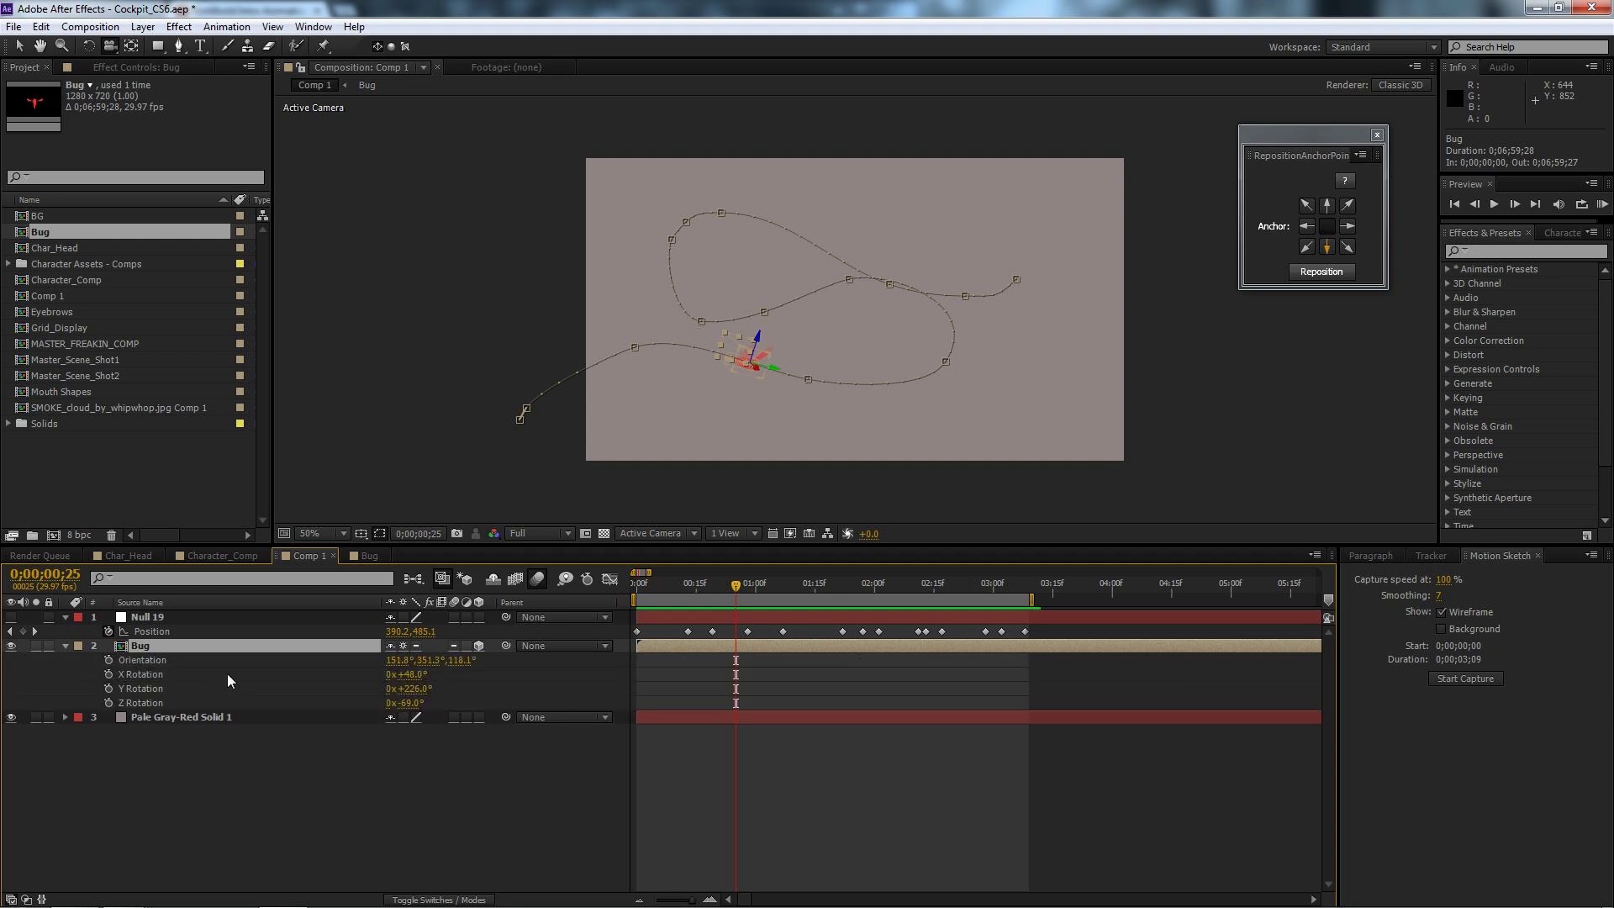
left_click(410, 675)
left_click(153, 660)
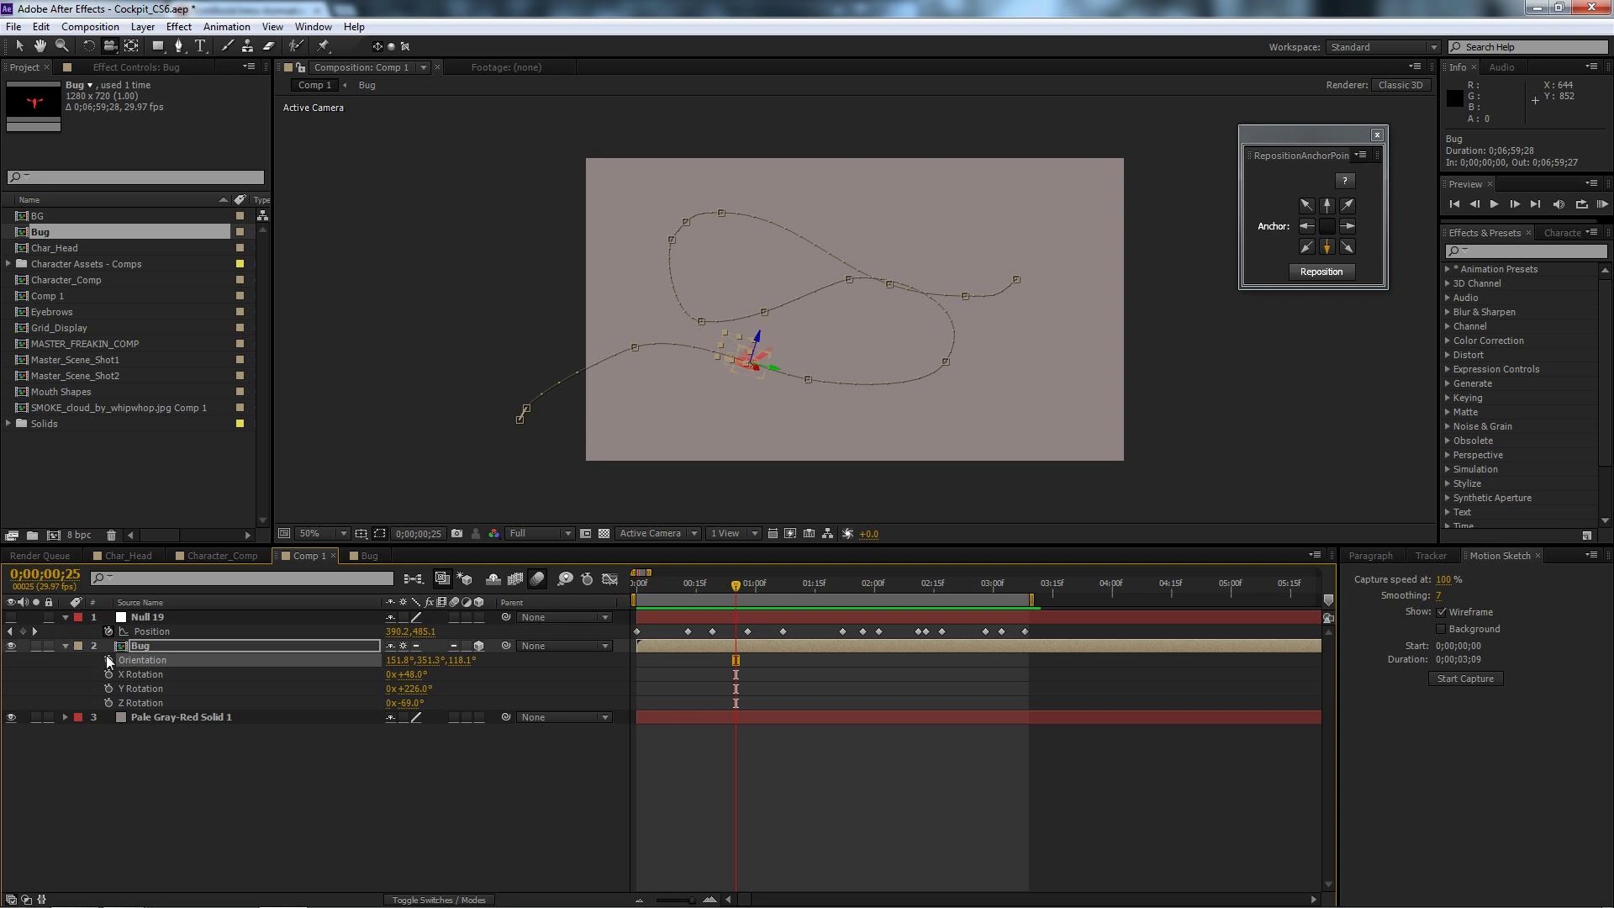
left_click(417, 661)
type("0.0")
left_click(418, 661)
type("0")
Set the Bug layer's X, Y and Z Rotation to 0° and deselect the layer.
left_click(413, 675)
type("0")
left_click(412, 691)
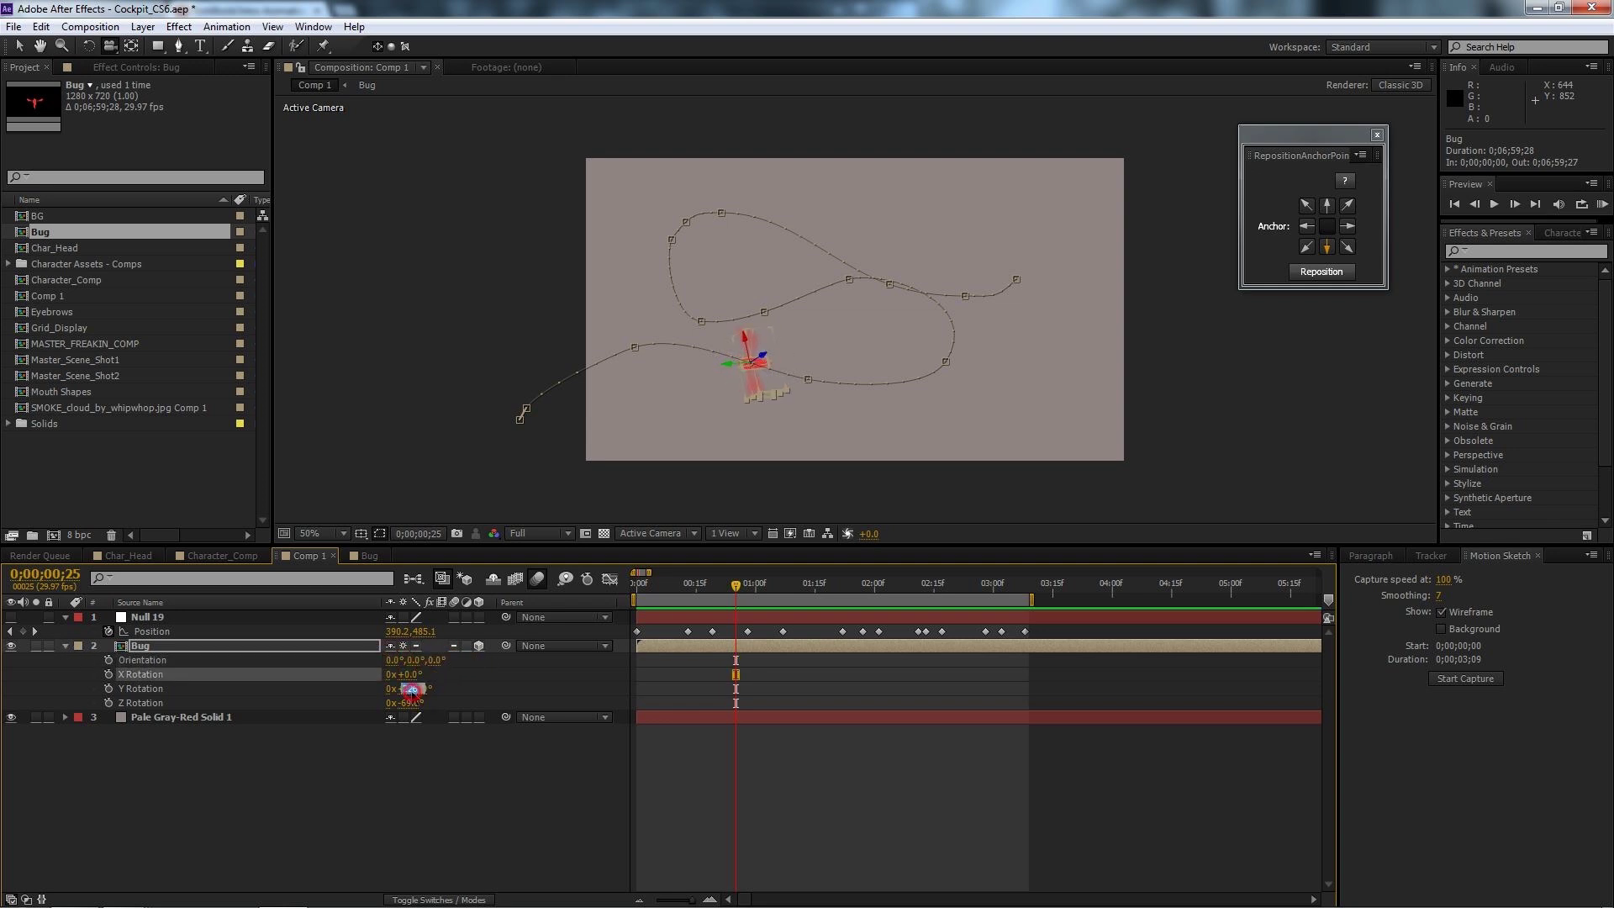
type("0")
key("Tab")
type("0")
left_click(400, 748)
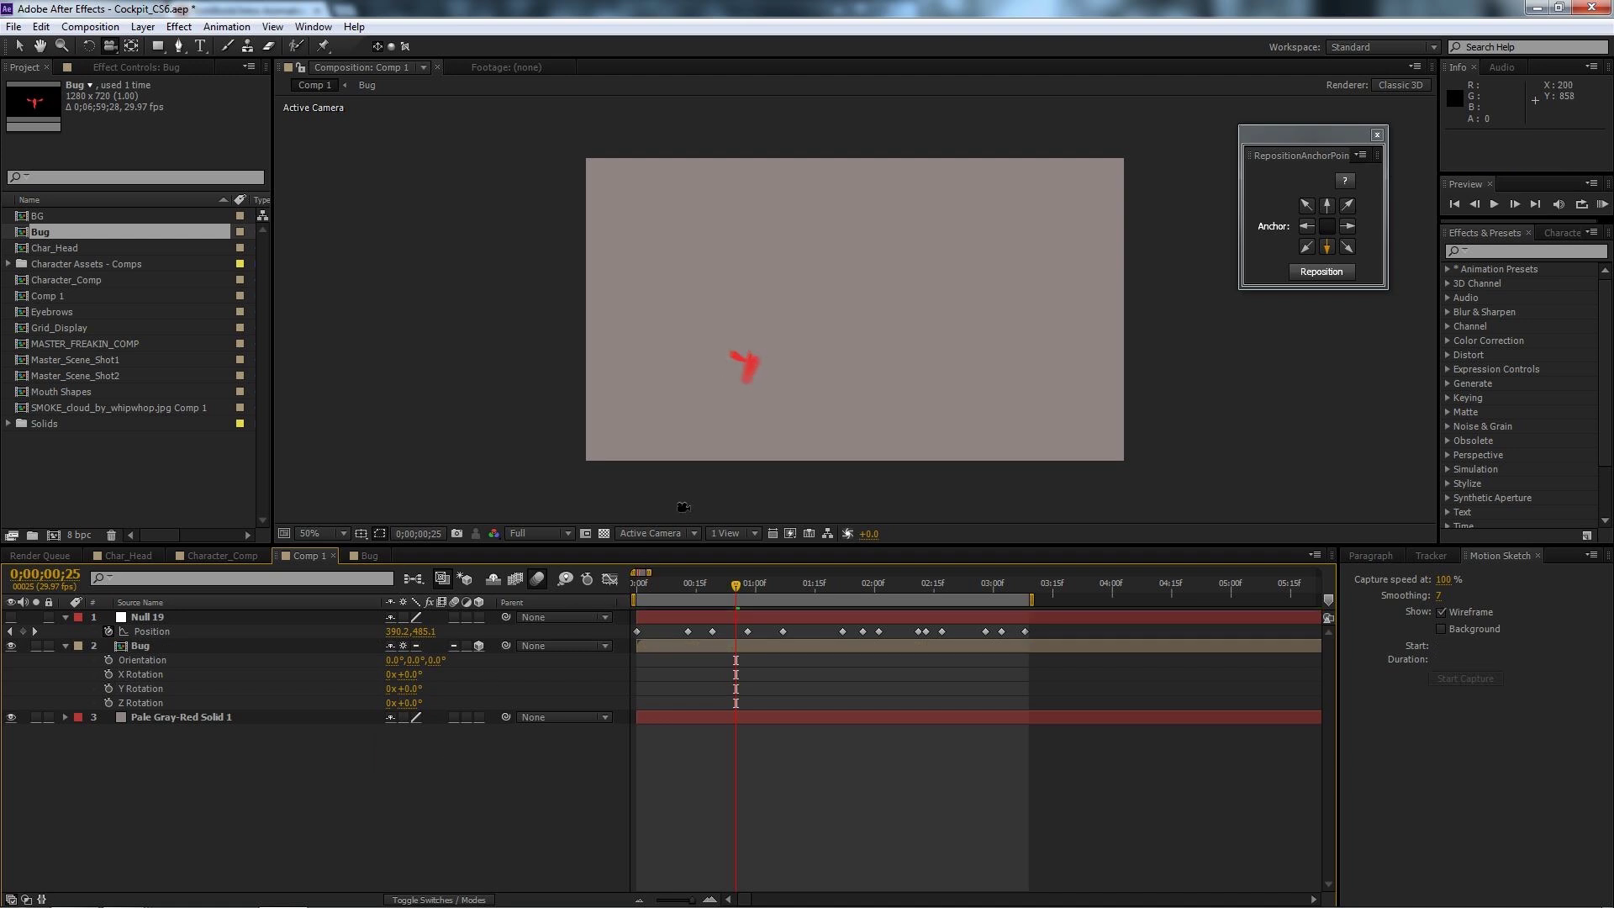
Turn the bug to face along its path at 0;00;01;00 with Y Rotation +184° and X Rotation -89°, and scrub the flight.
left_click_drag(686, 581, 756, 600)
left_click_drag(406, 692, 566, 692)
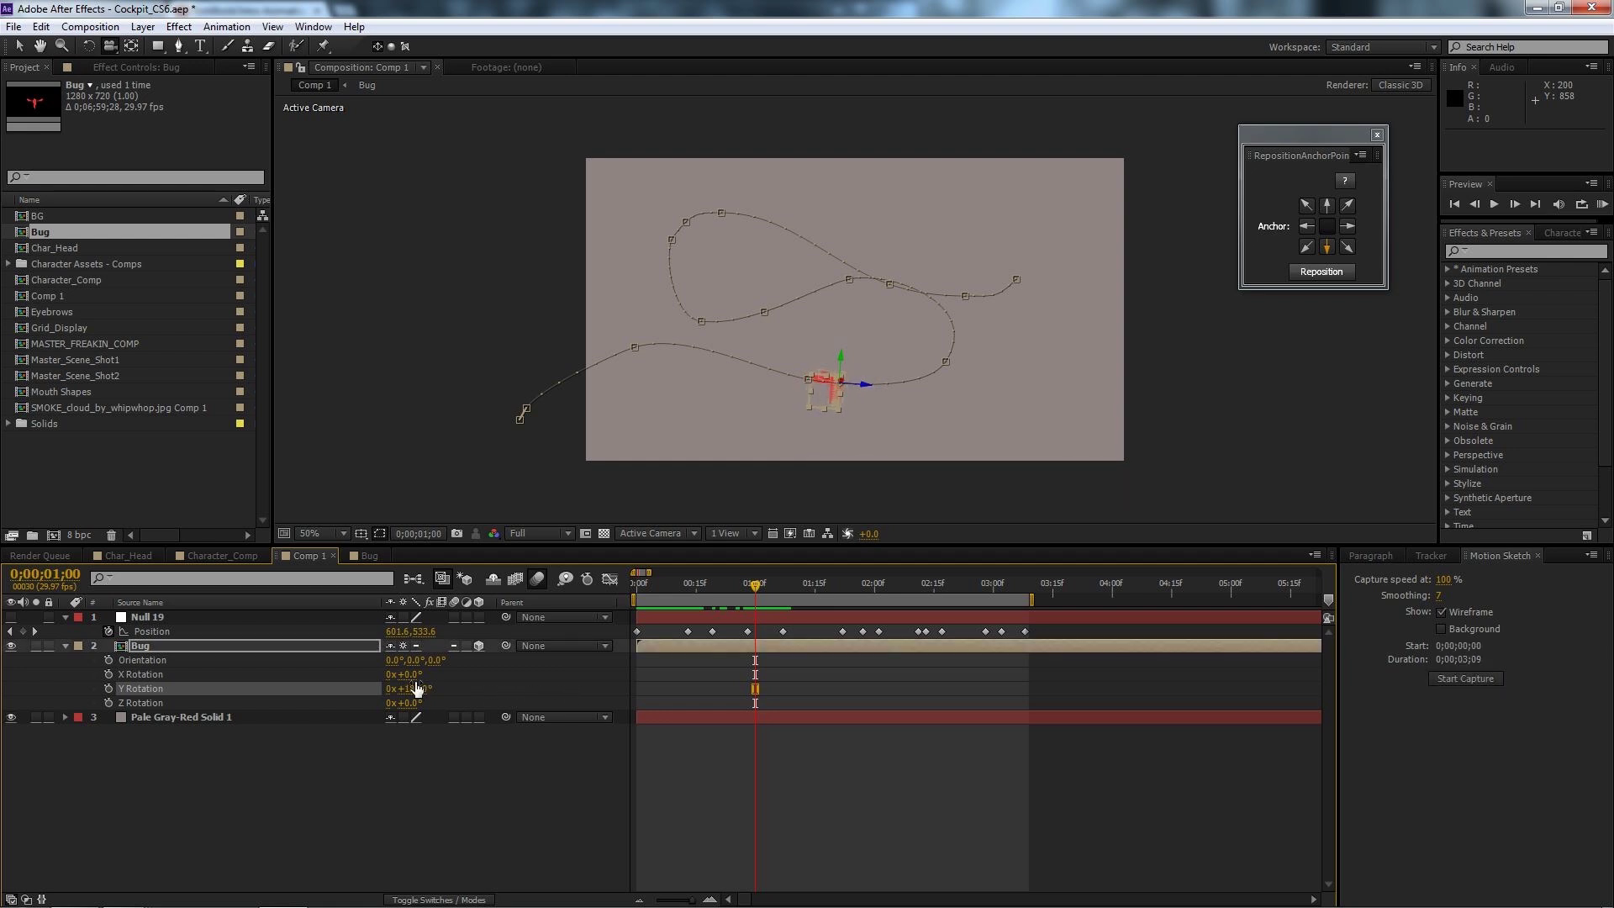
left_click_drag(406, 674, 345, 671)
left_click(378, 759)
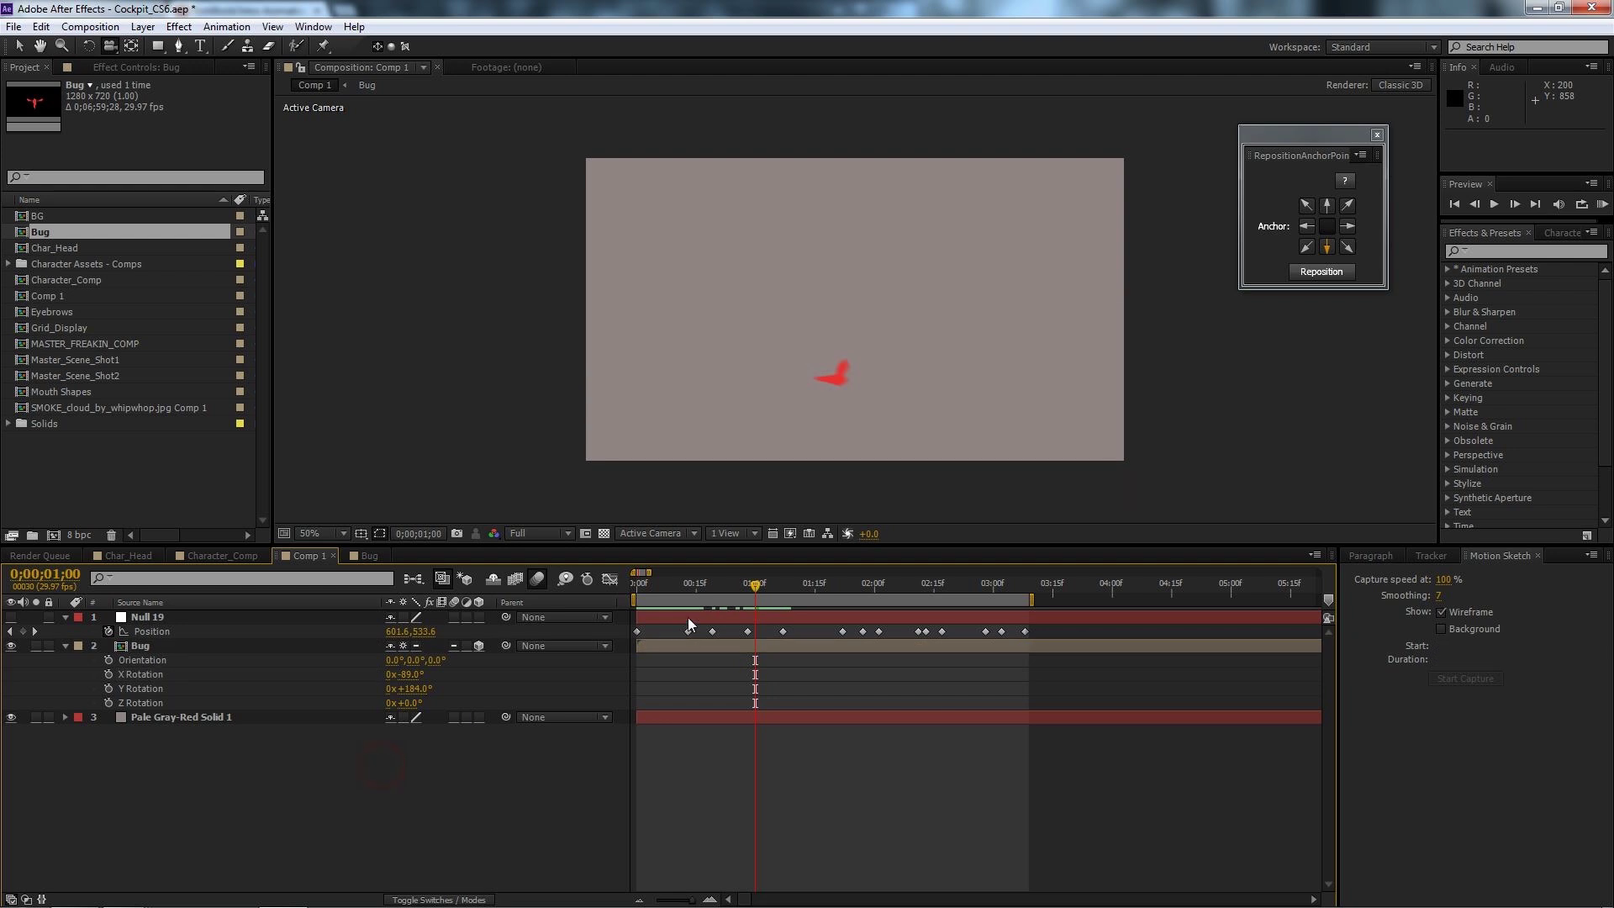
mouse_move(755, 584)
left_mouse_down()
mouse_move(1021, 583)
mouse_move(623, 589)
mouse_move(862, 589)
mouse_move(738, 602)
left_mouse_up()
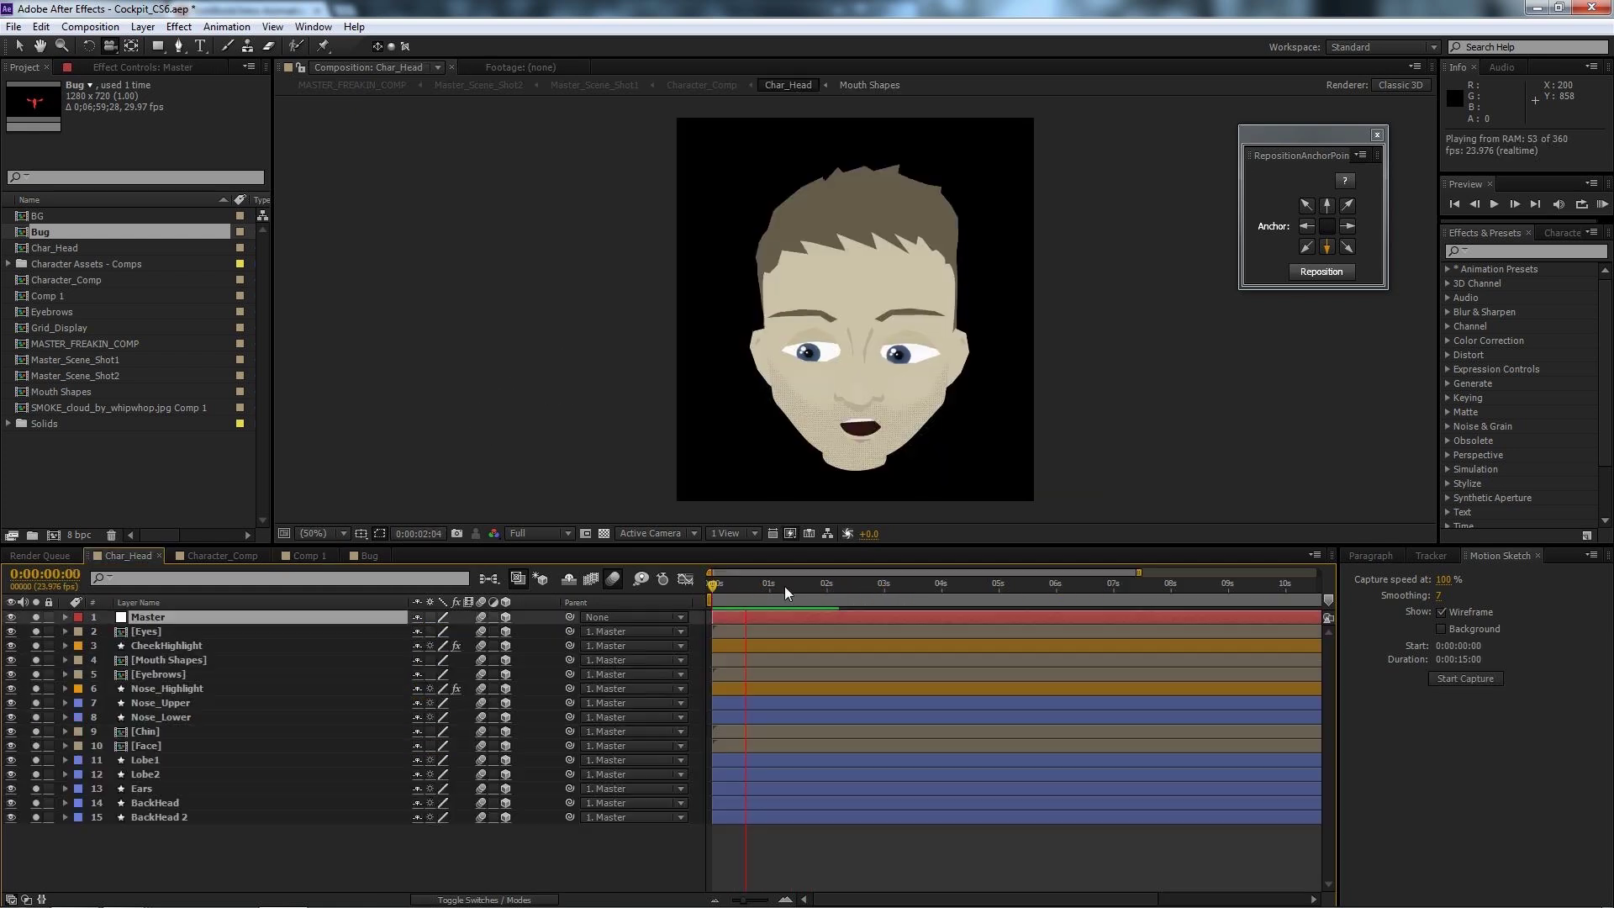